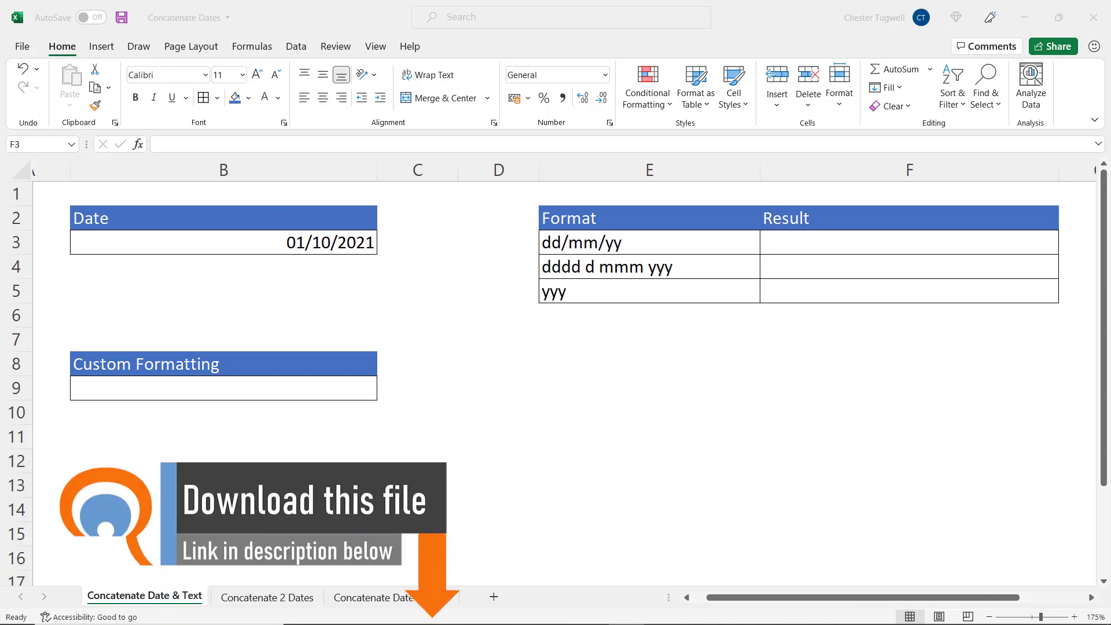
Step: Enter =CONCAT("Today's date is ",B3) in F3, which displays Today's date is 44470
{"action": "left_click", "coordinate": [816, 247]}
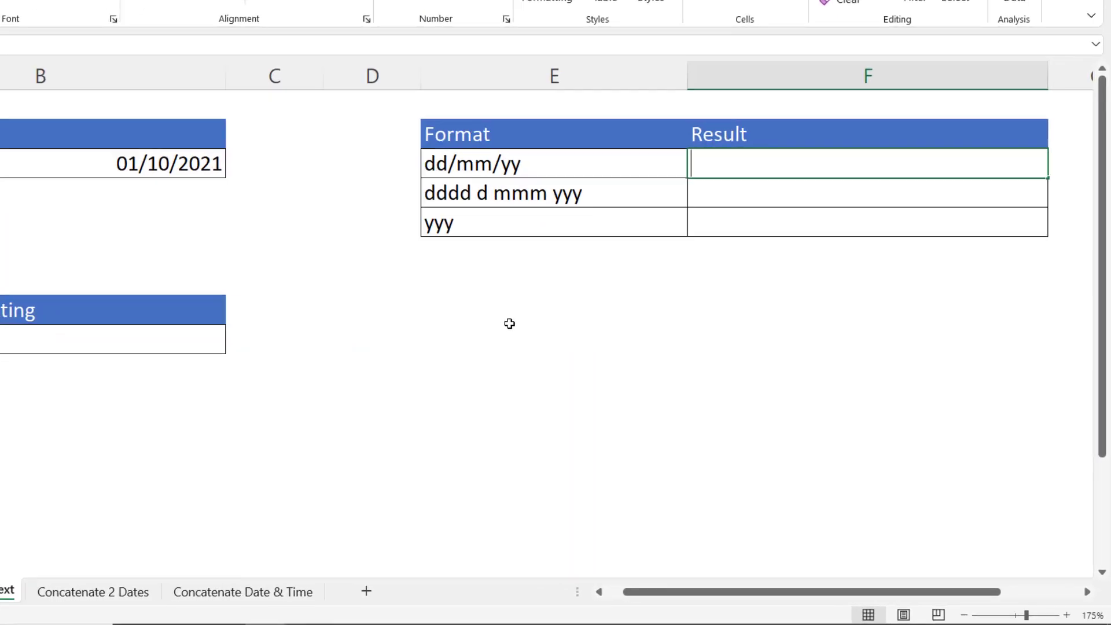
{"action": "type", "text": "=conc"}
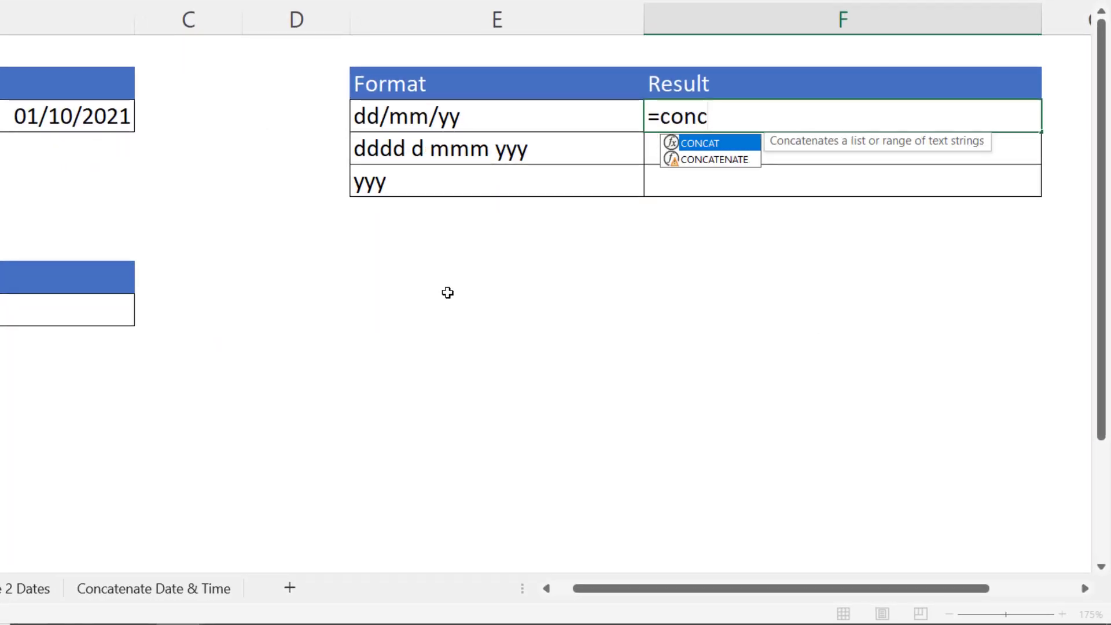
{"action": "double_click", "coordinate": [699, 145]}
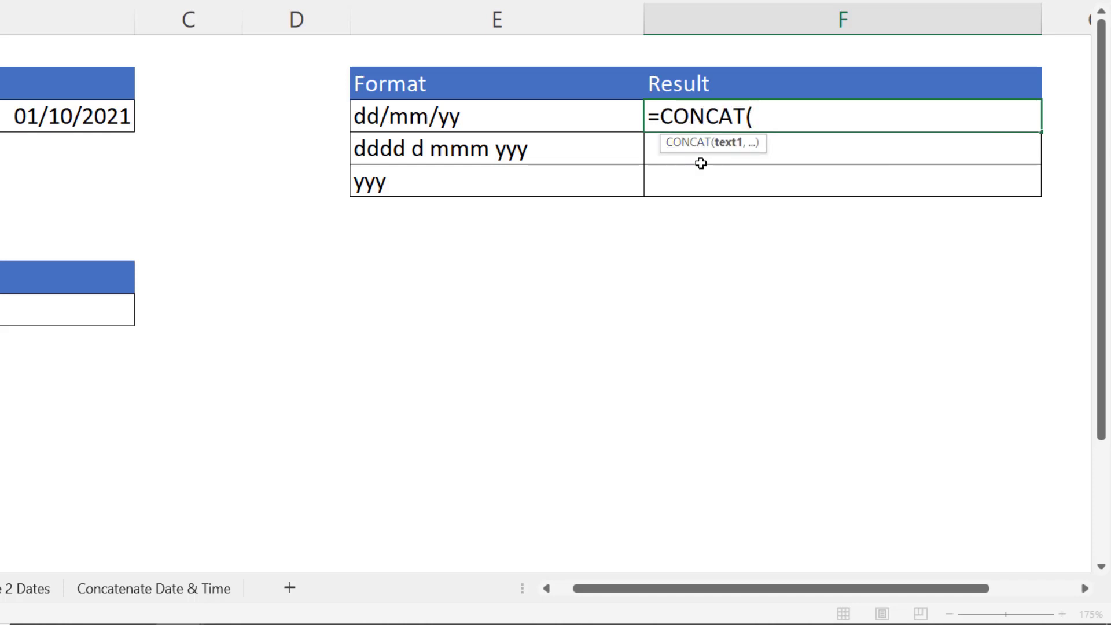
{"action": "type", "text": "\"Today's d"}
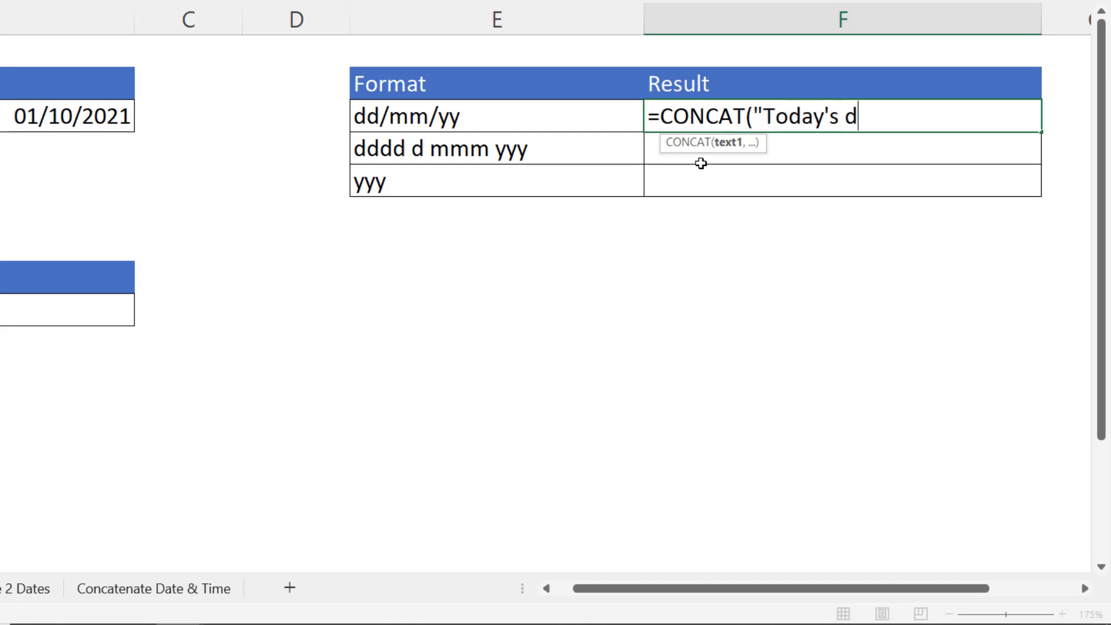
{"action": "type", "text": "ate is"}
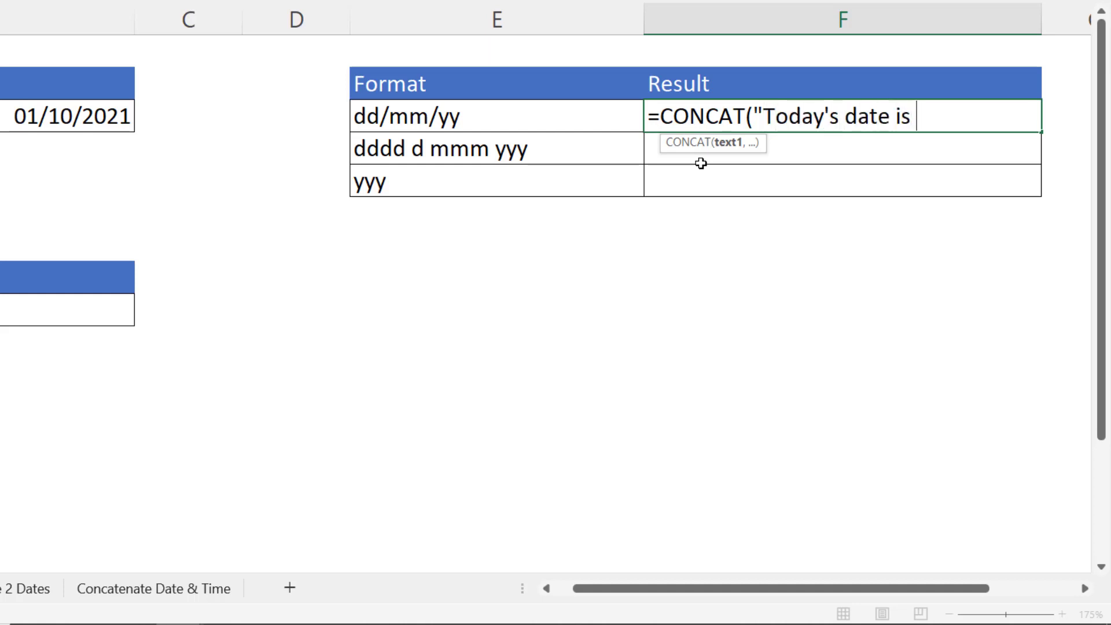
{"action": "type", "text": " \","}
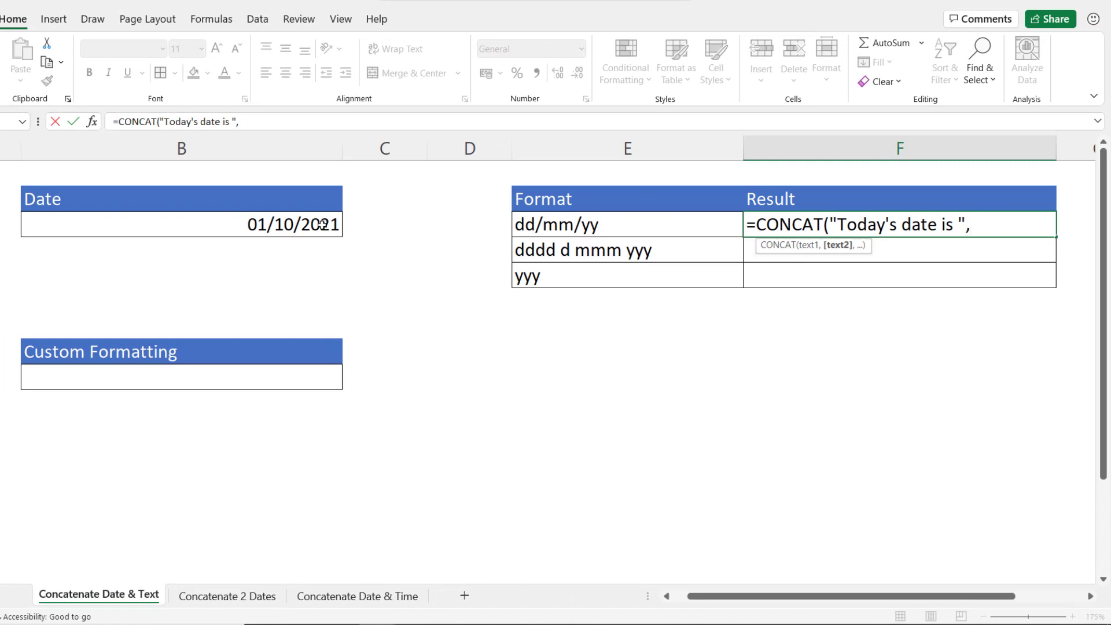
{"action": "left_click", "coordinate": [322, 224]}
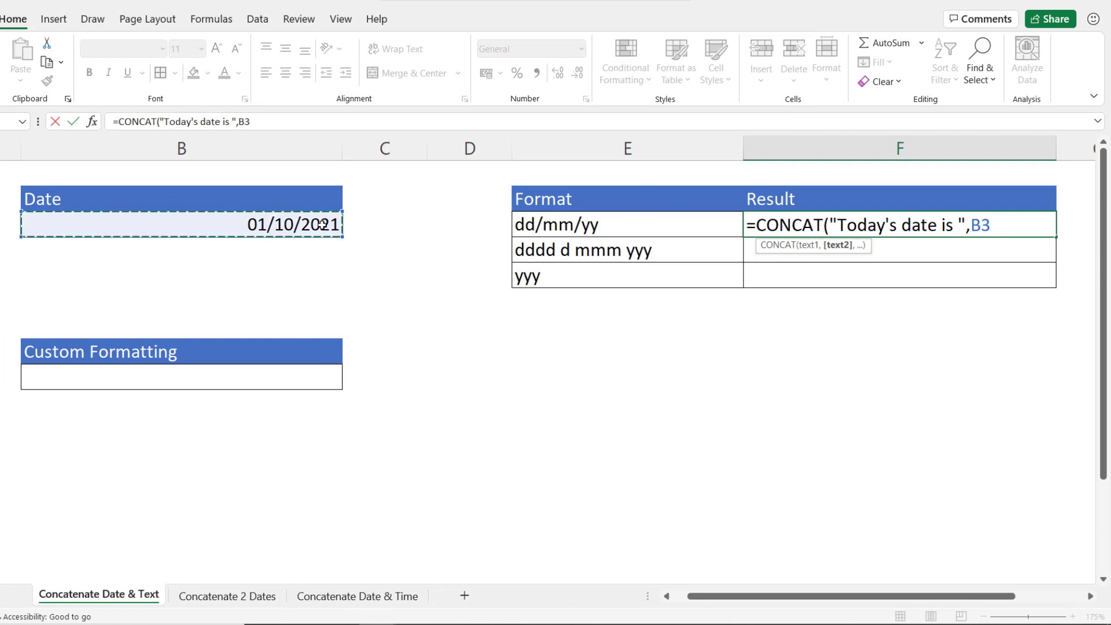
{"action": "type", "text": ")"}
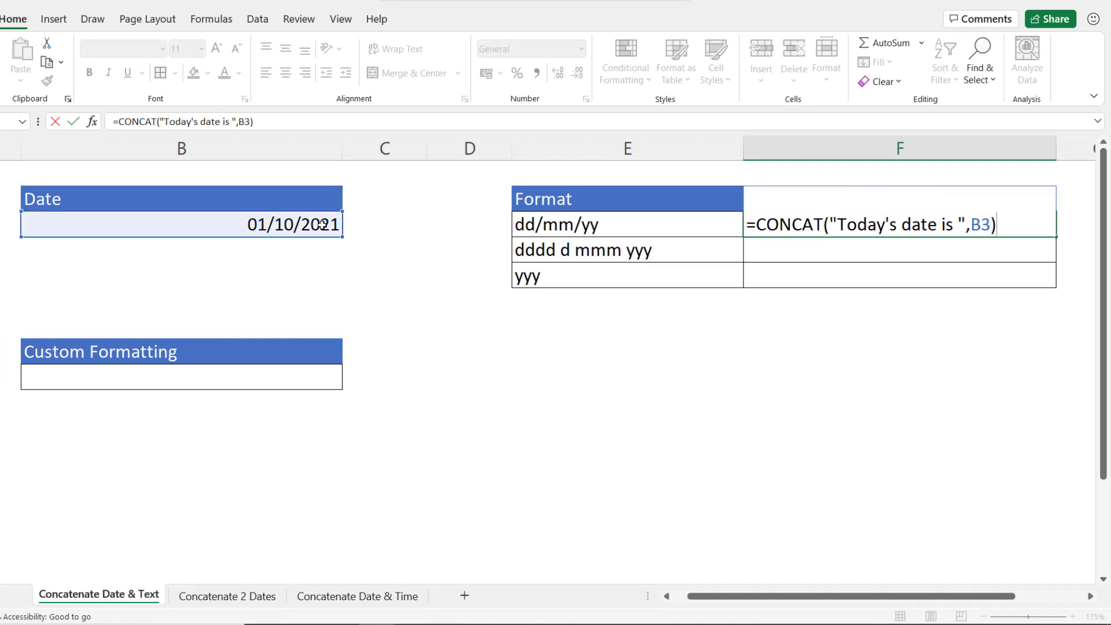
{"action": "key", "text": "Return"}
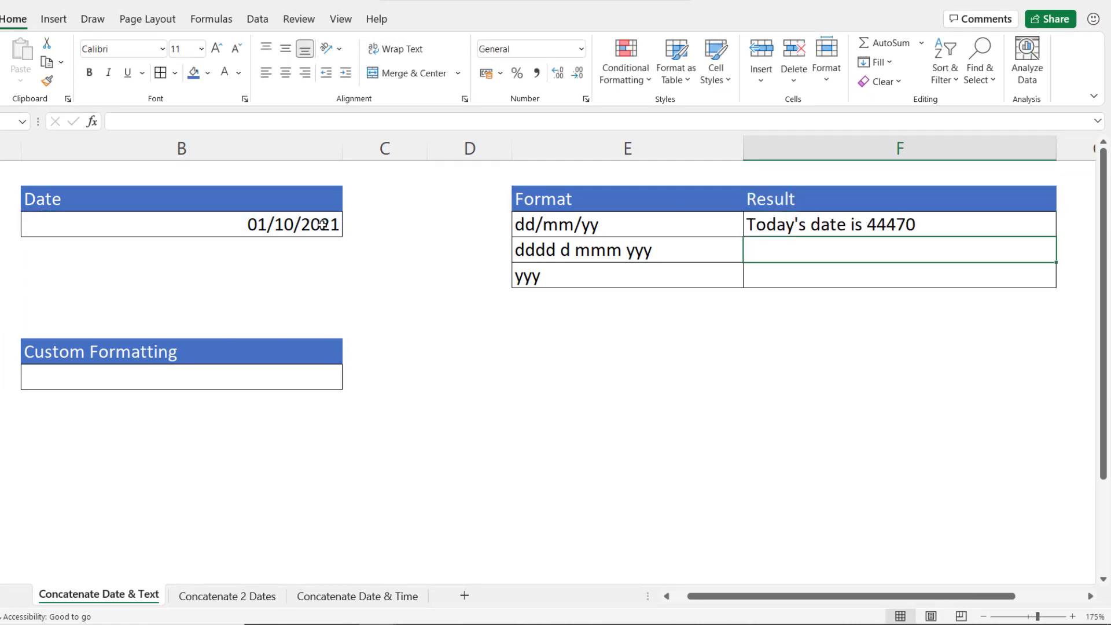
{"action": "left_click", "coordinate": [274, 226]}
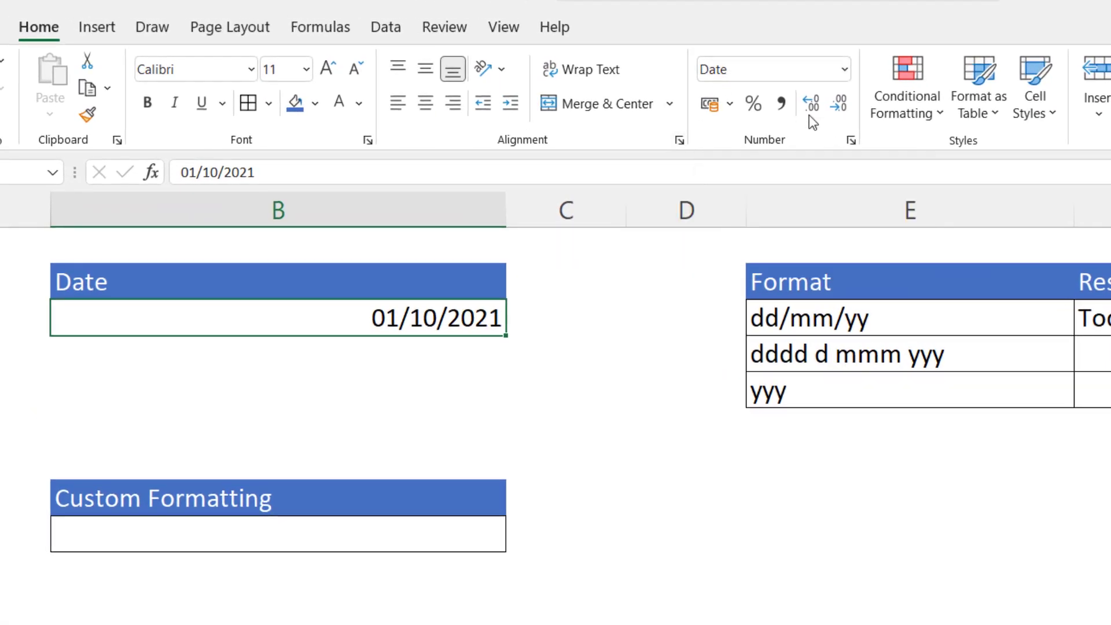
{"action": "left_click", "coordinate": [843, 70]}
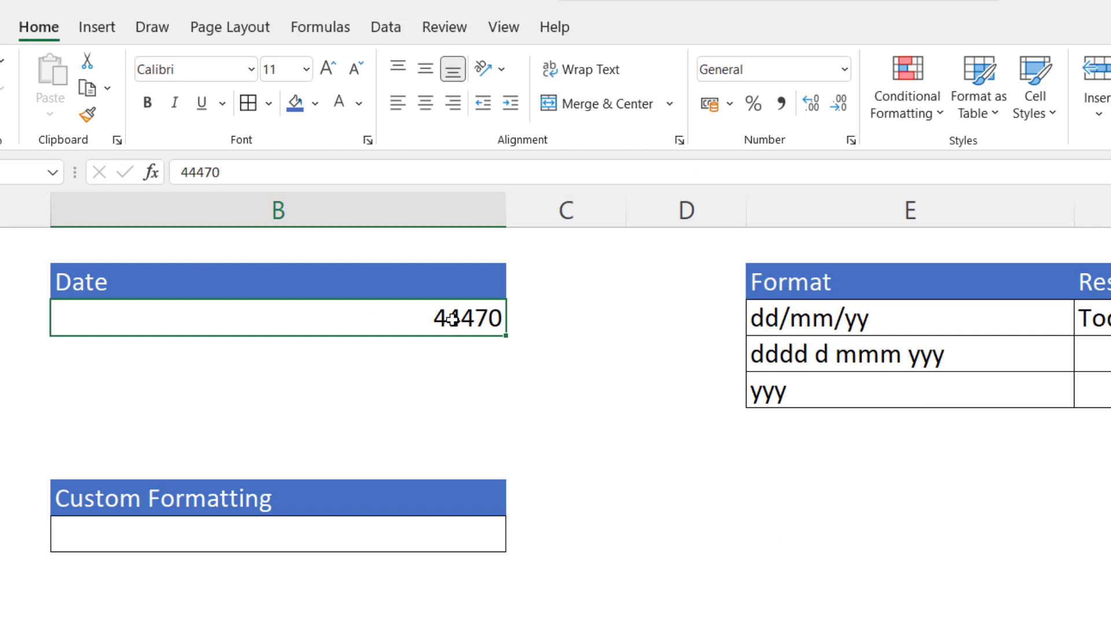
{"action": "left_click", "coordinate": [844, 70]}
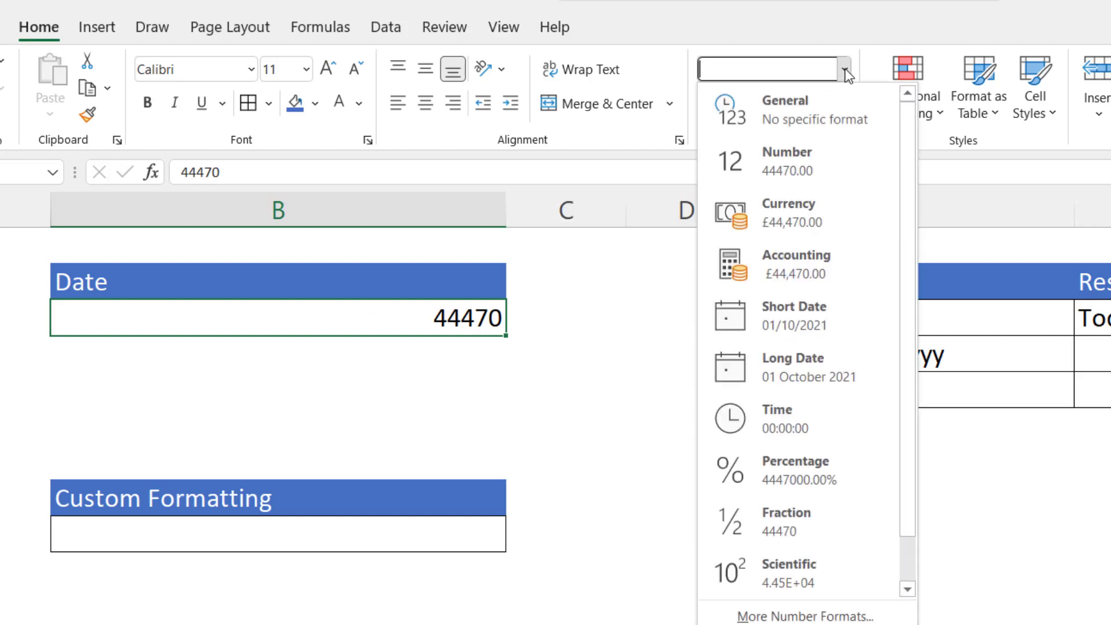
{"action": "left_click", "coordinate": [795, 320]}
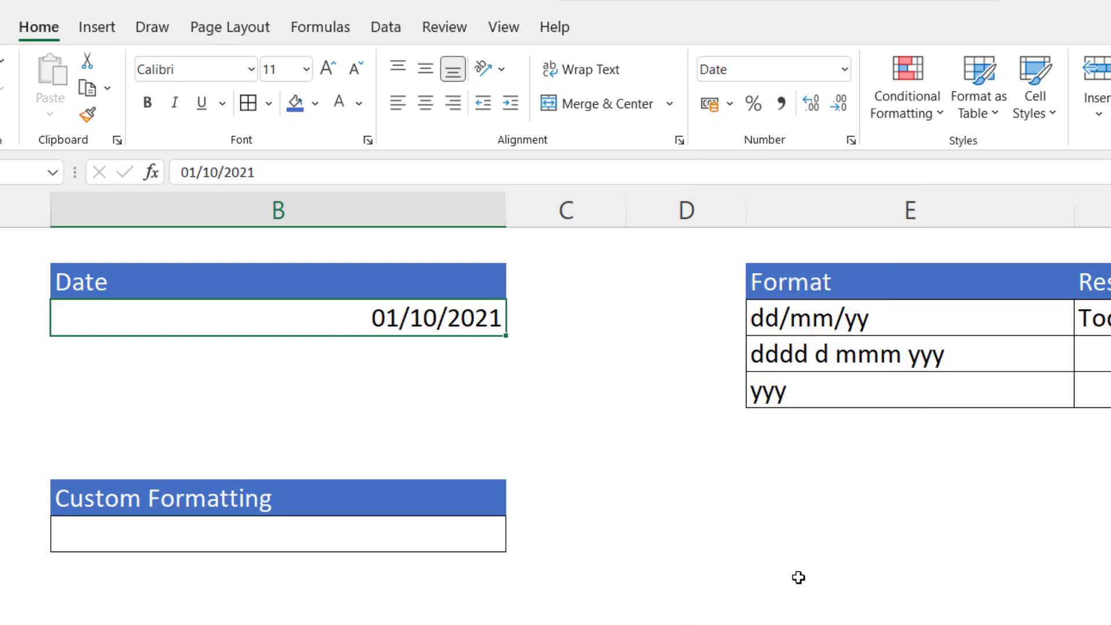
Step: Enter 01/01/1900 in E8 and format it as General, showing the number 1
{"action": "left_click", "coordinate": [765, 538]}
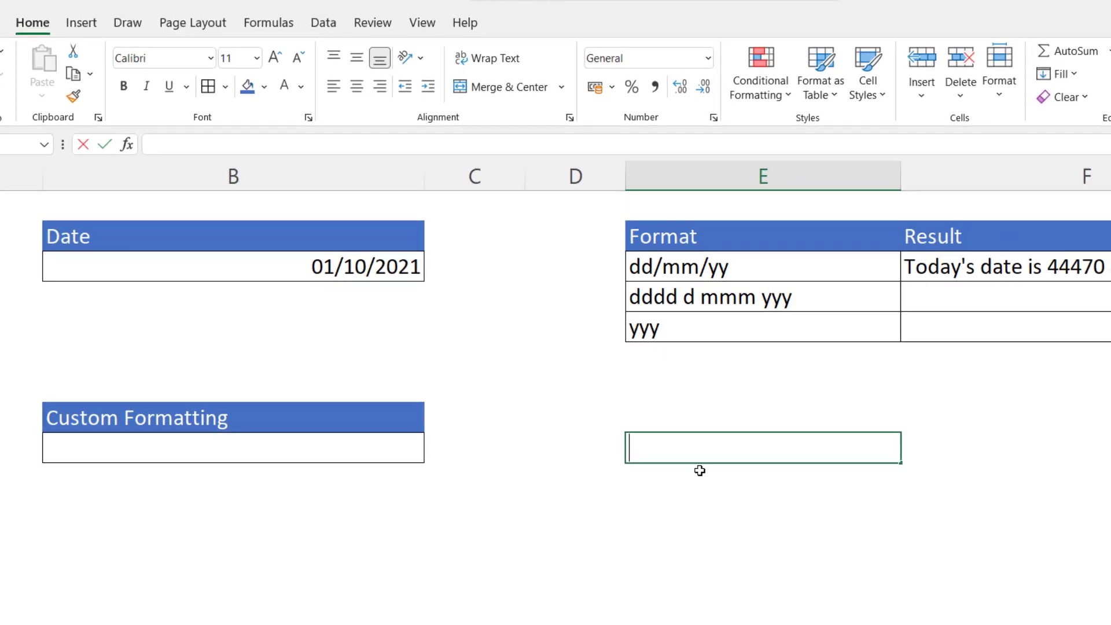
{"action": "type", "text": "01/"}
{"action": "type", "text": "01."}
{"action": "type", "text": "/1900"}
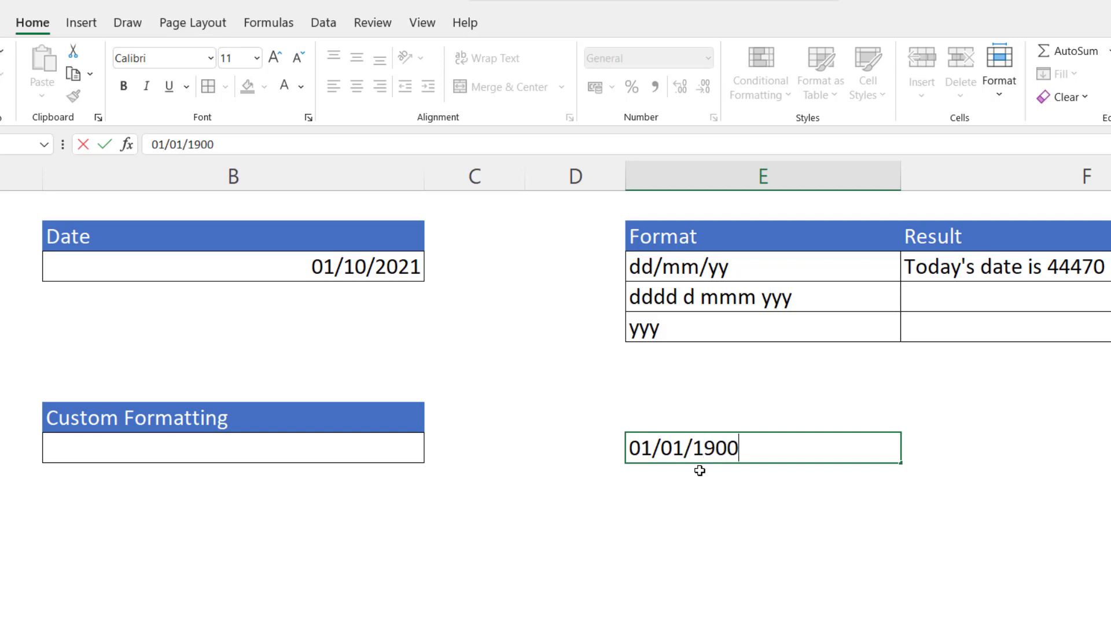
{"action": "key", "text": "Return"}
{"action": "left_click", "coordinate": [742, 448]}
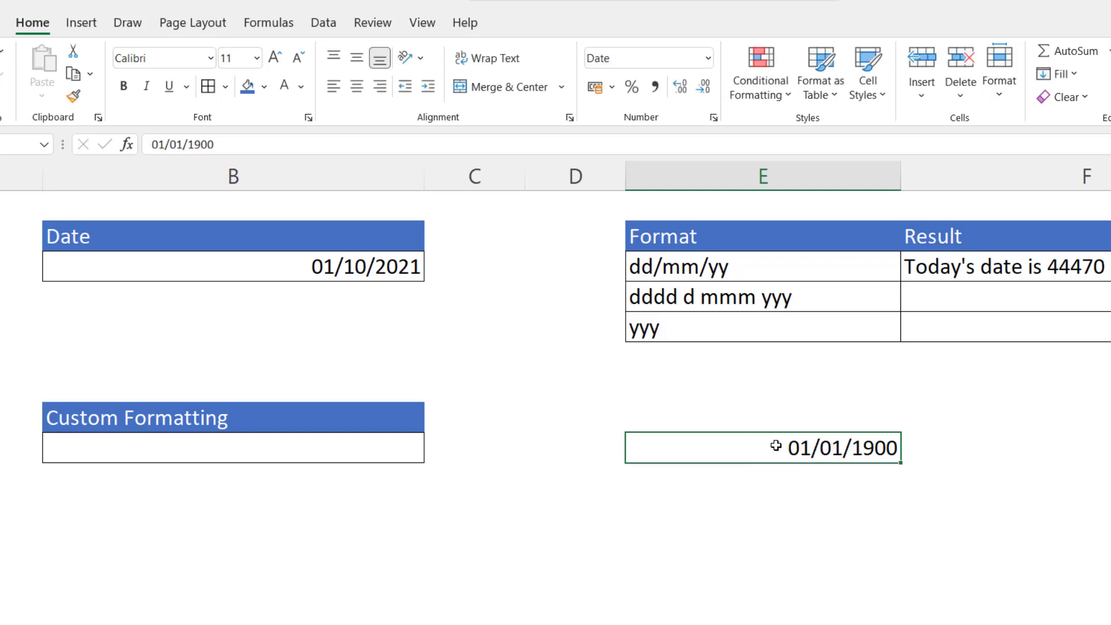
{"action": "left_click", "coordinate": [706, 61]}
{"action": "left_click", "coordinate": [702, 89]}
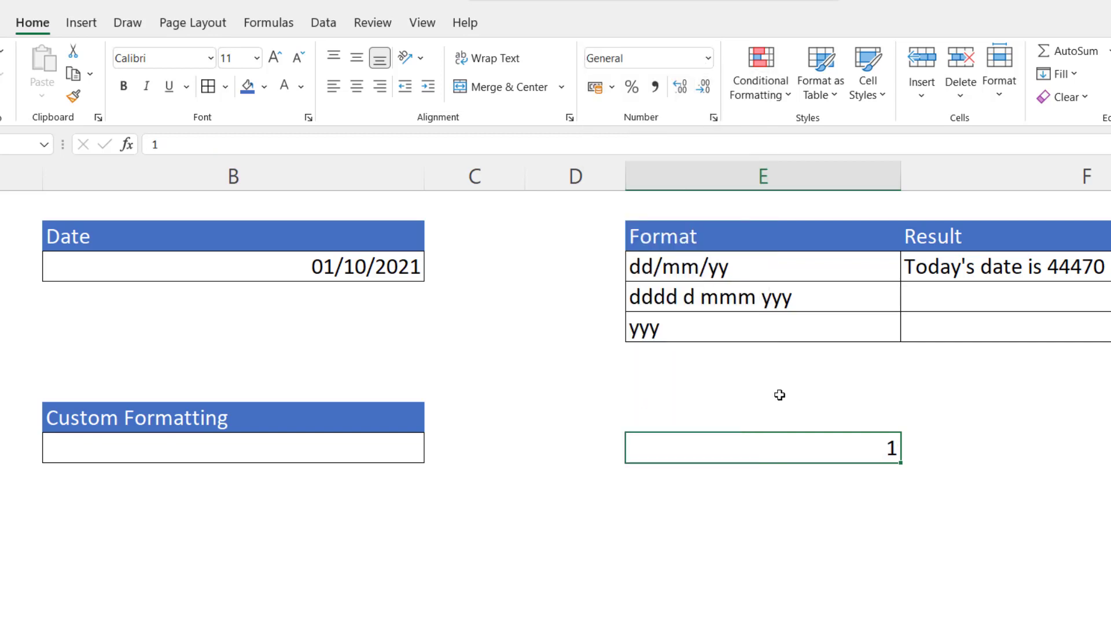
Step: Switch B3's number format to General, revealing its serial number 44470
{"action": "left_click", "coordinate": [398, 270]}
{"action": "left_click", "coordinate": [707, 58]}
{"action": "left_click", "coordinate": [696, 93]}
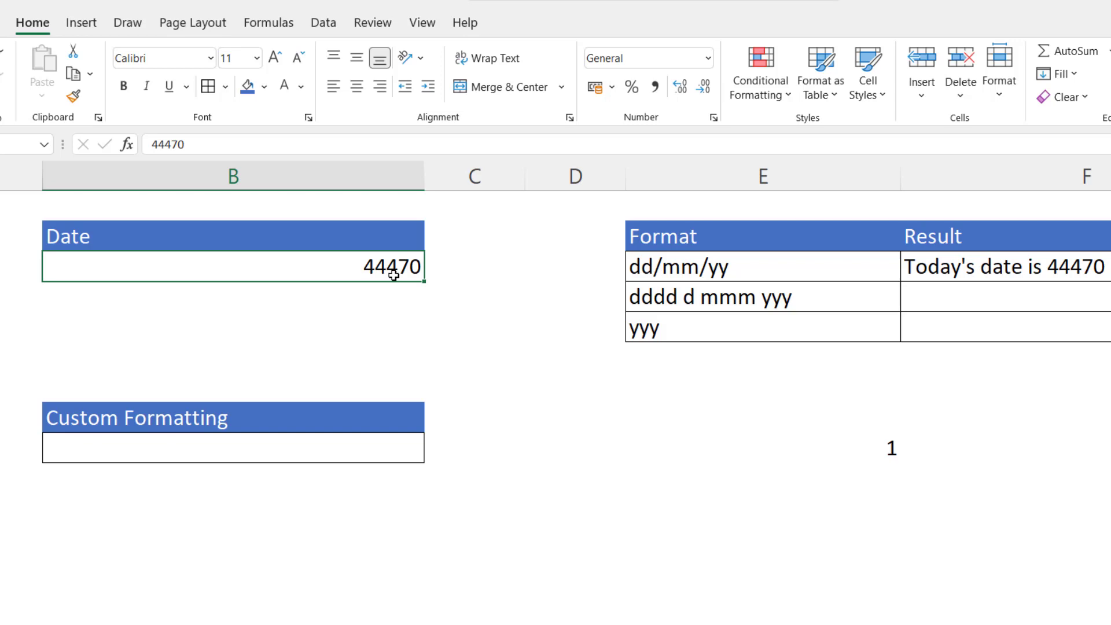
{"action": "left_click", "coordinate": [707, 58]}
Step: Restore B3 to a short date and wrap F3's B3 reference in TEXT with "dd/mm/yyy"
{"action": "left_click", "coordinate": [665, 265]}
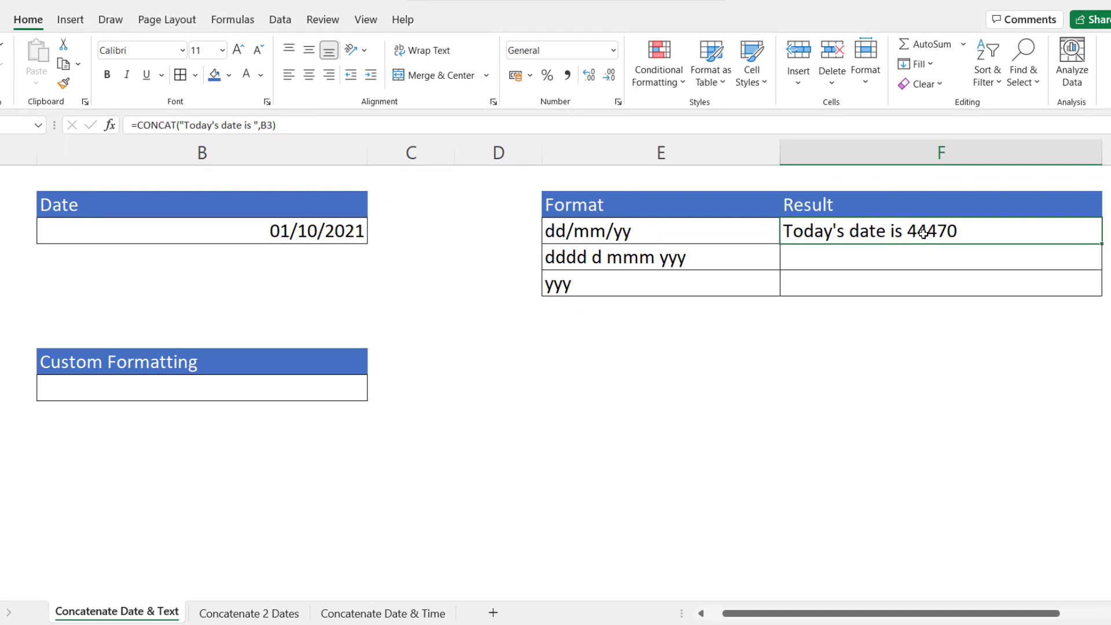
{"action": "double_click", "coordinate": [842, 232]}
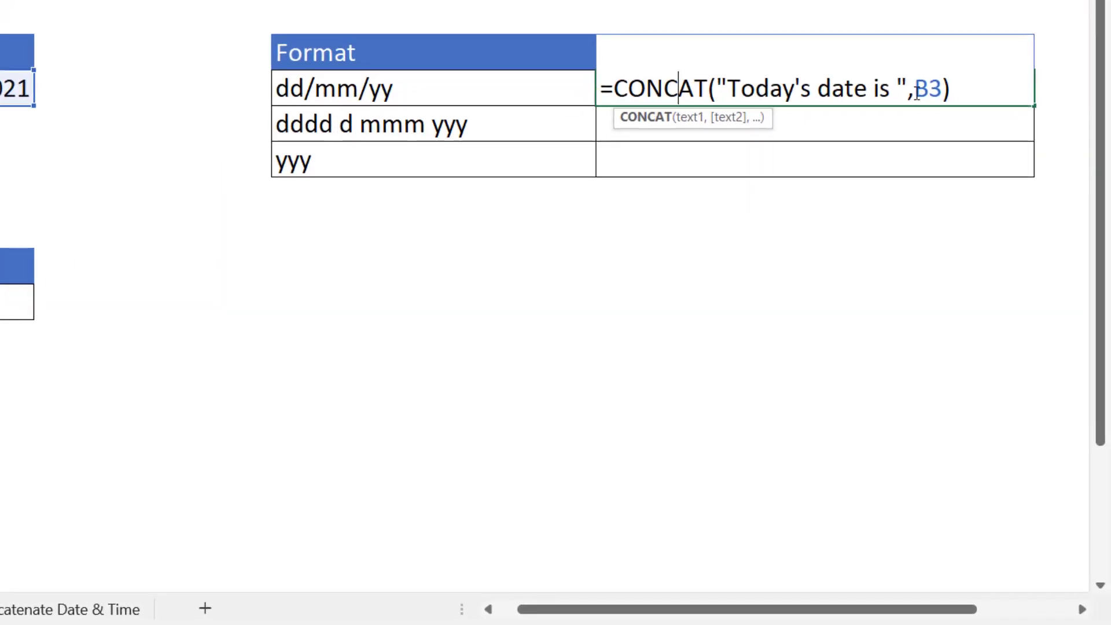
{"action": "left_click", "coordinate": [915, 93]}
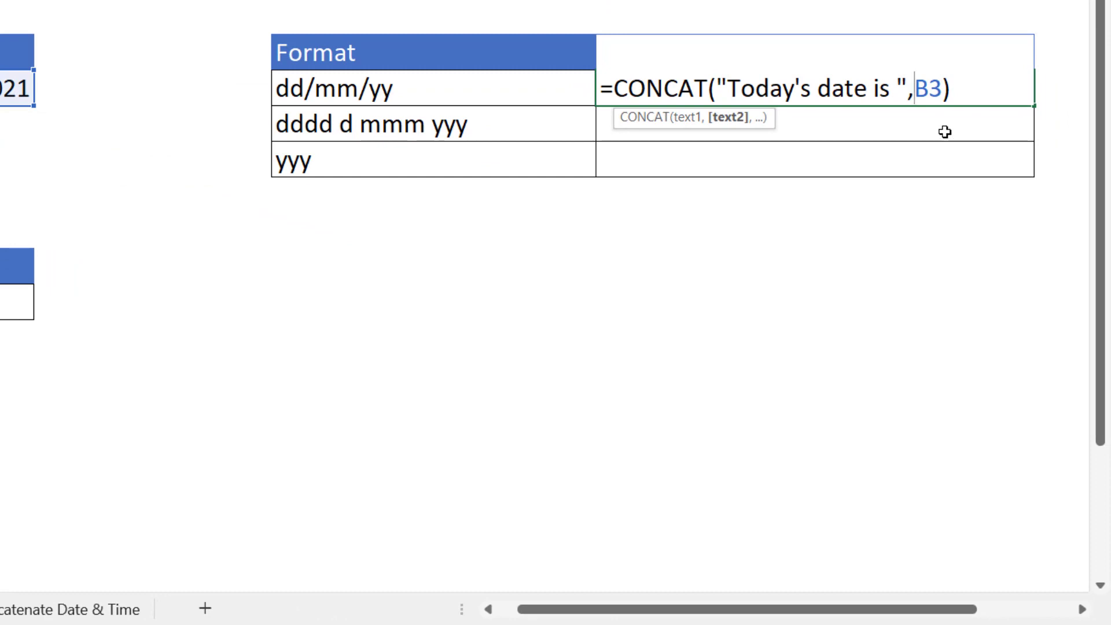
{"action": "type", "text": "text"}
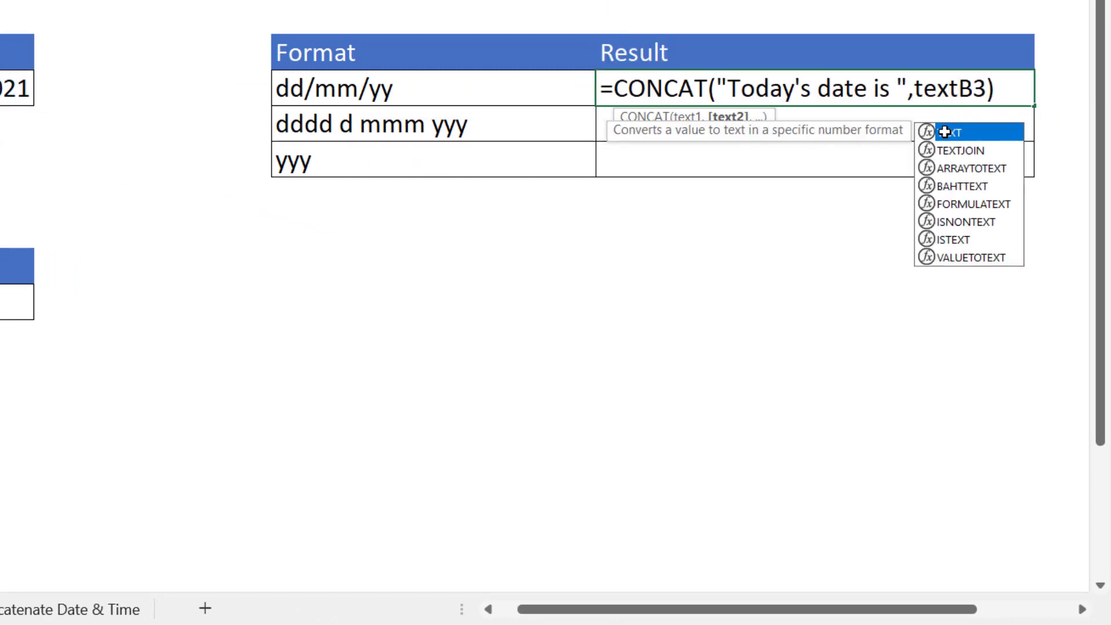
{"action": "type", "text": "("}
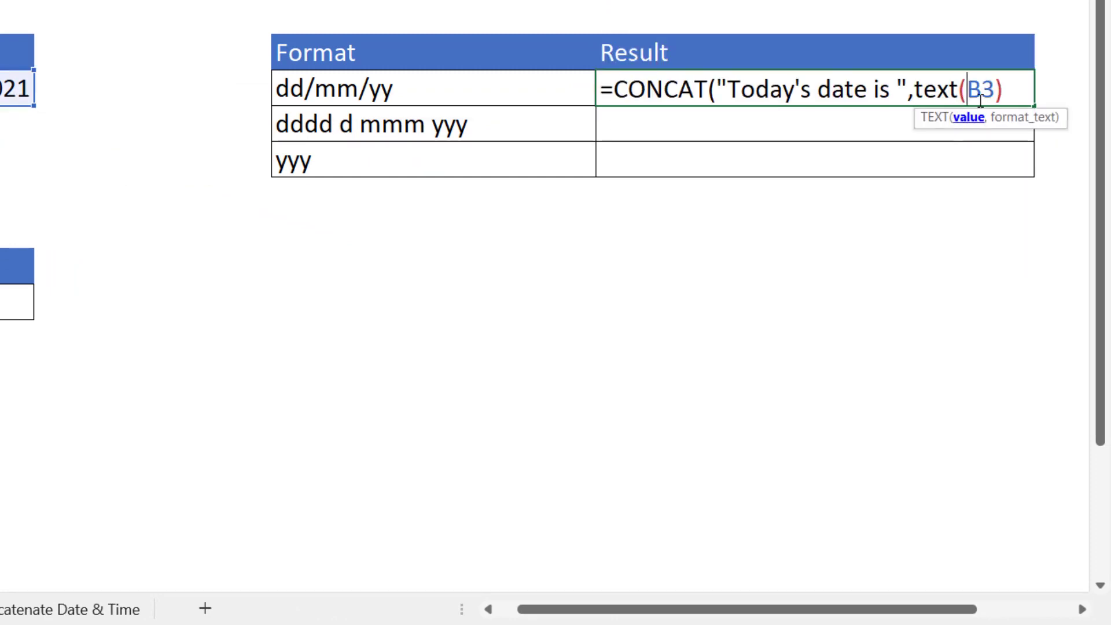
{"action": "key", "text": "Right"}
{"action": "key", "text": "Right"}
{"action": "type", "text": ","}
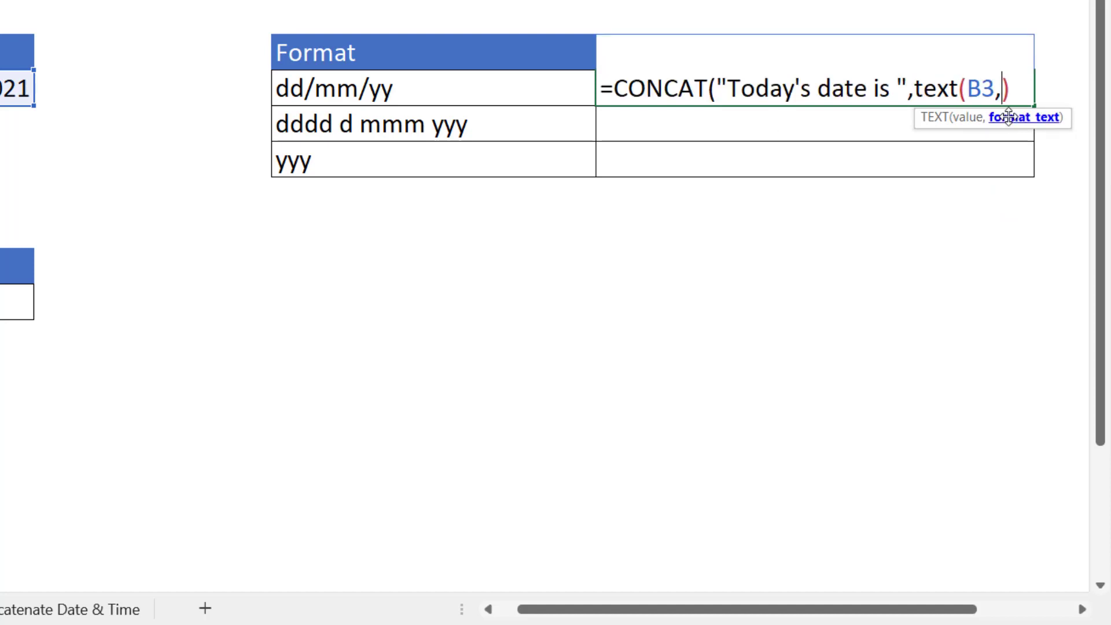
{"action": "type", "text": "\""}
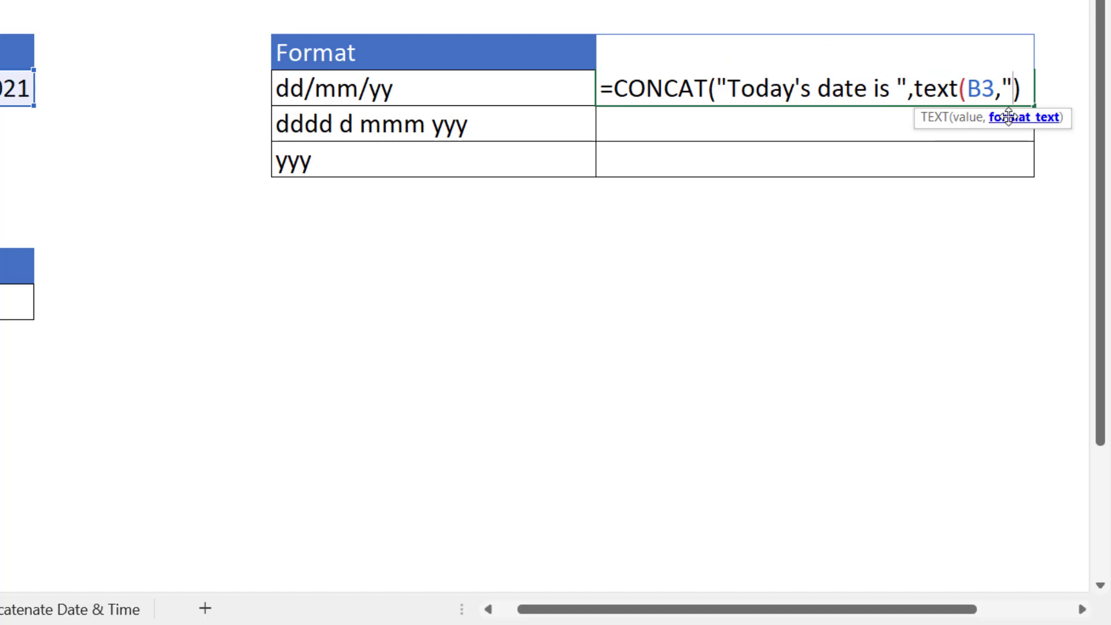
{"action": "type", "text": "dd"}
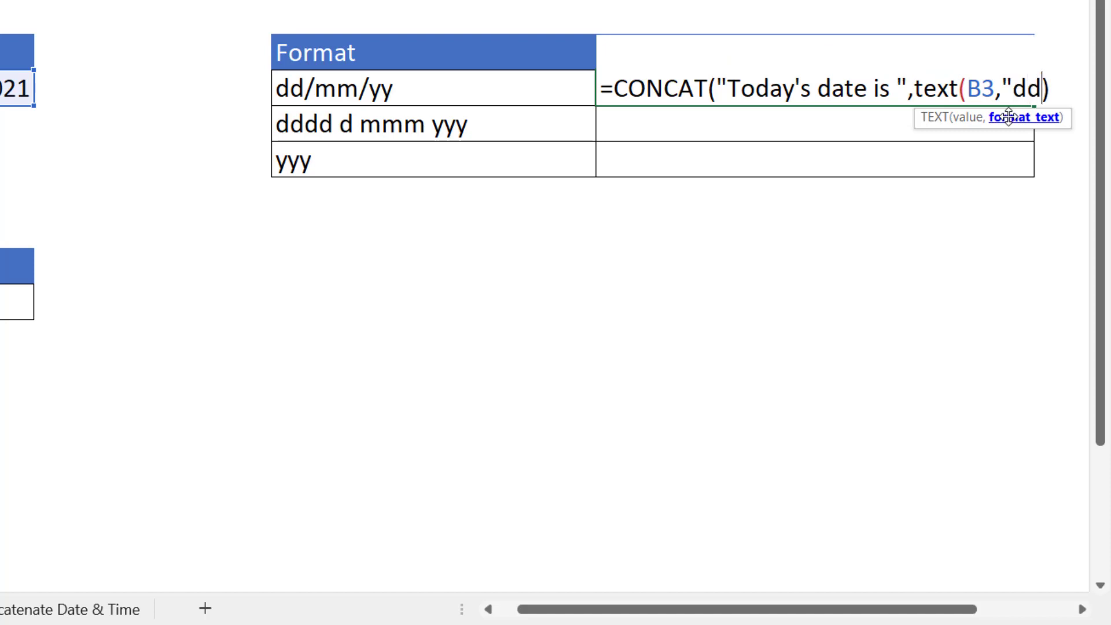
{"action": "type", "text": "/mm"}
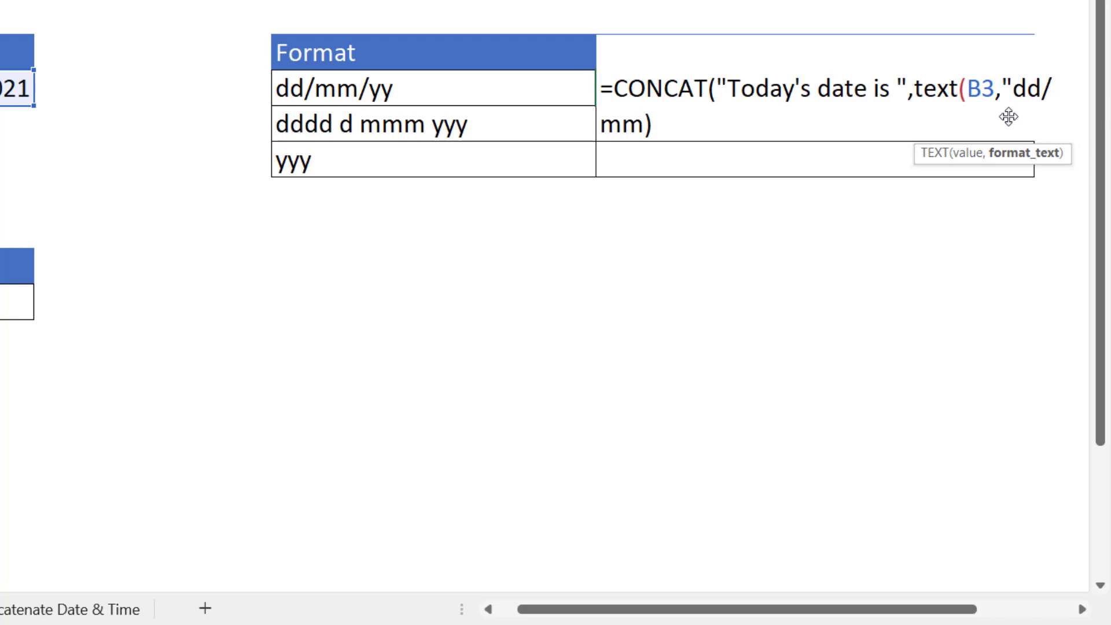
{"action": "type", "text": "/yy"}
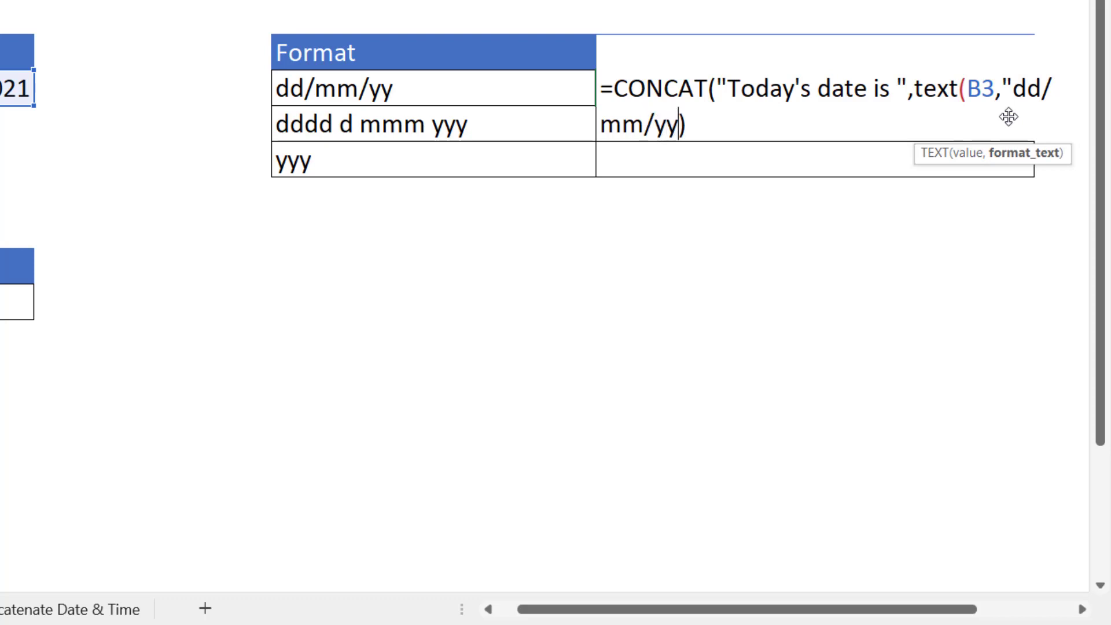
{"action": "type", "text": "y\""}
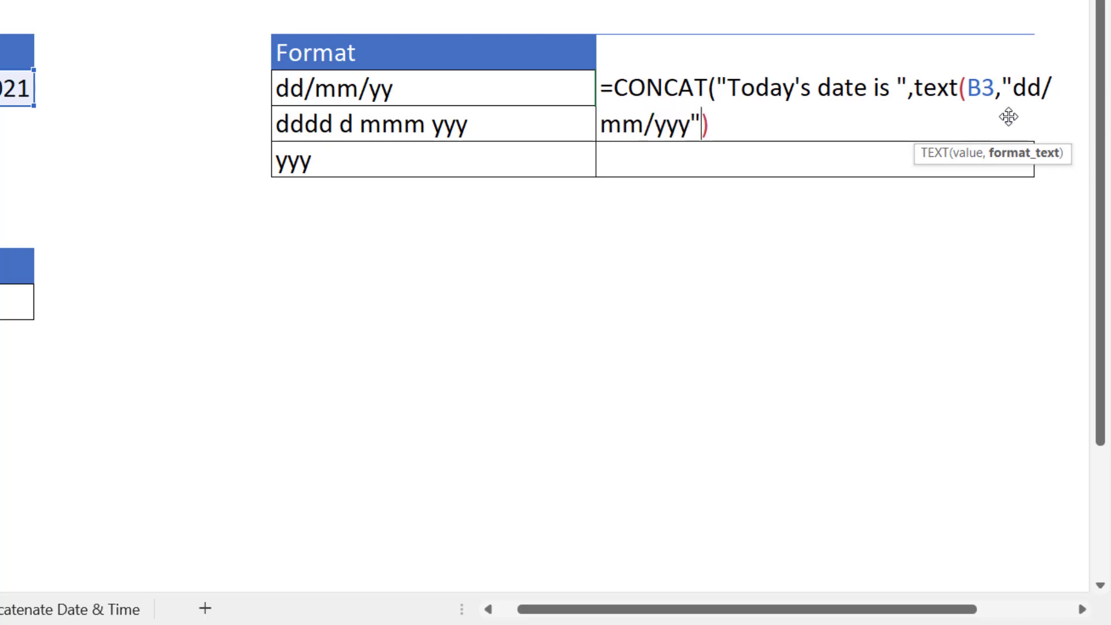
Step: Add the missing closing bracket, verify the bracket pairing, and commit the F3 formula
{"action": "left_click", "coordinate": [1081, 609]}
{"action": "left_click", "coordinate": [1081, 609]}
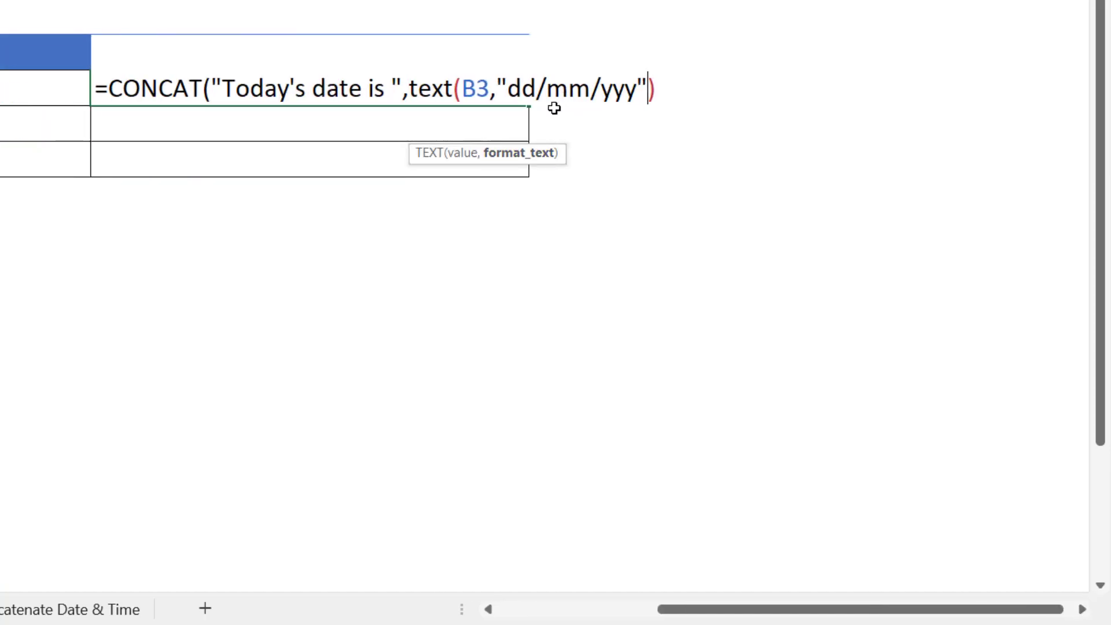
{"action": "left_click", "coordinate": [666, 88]}
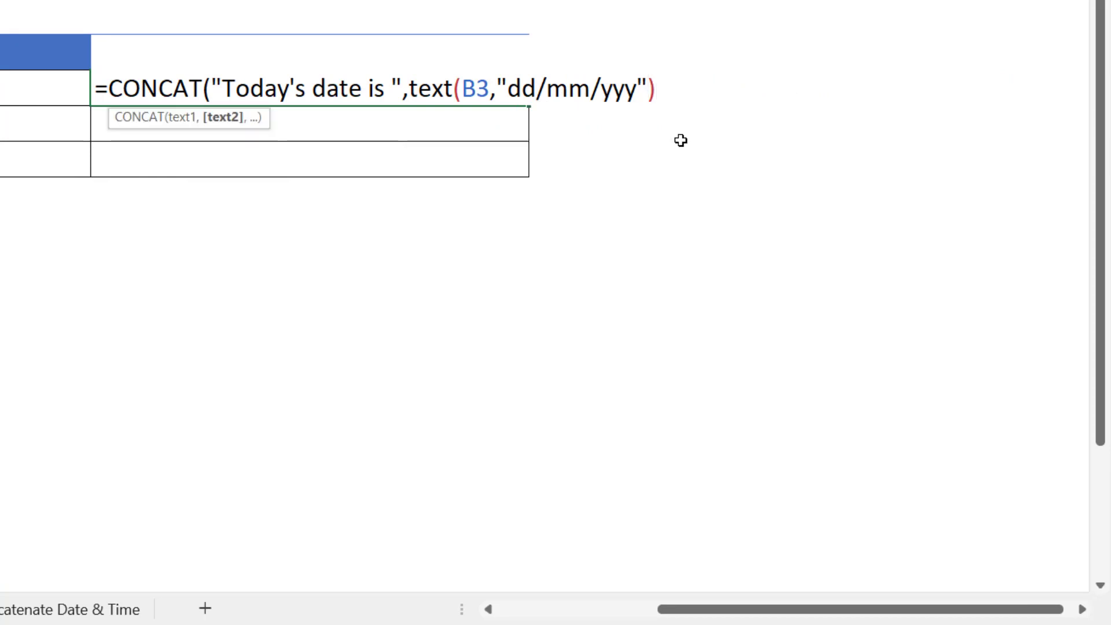
{"action": "type", "text": ")"}
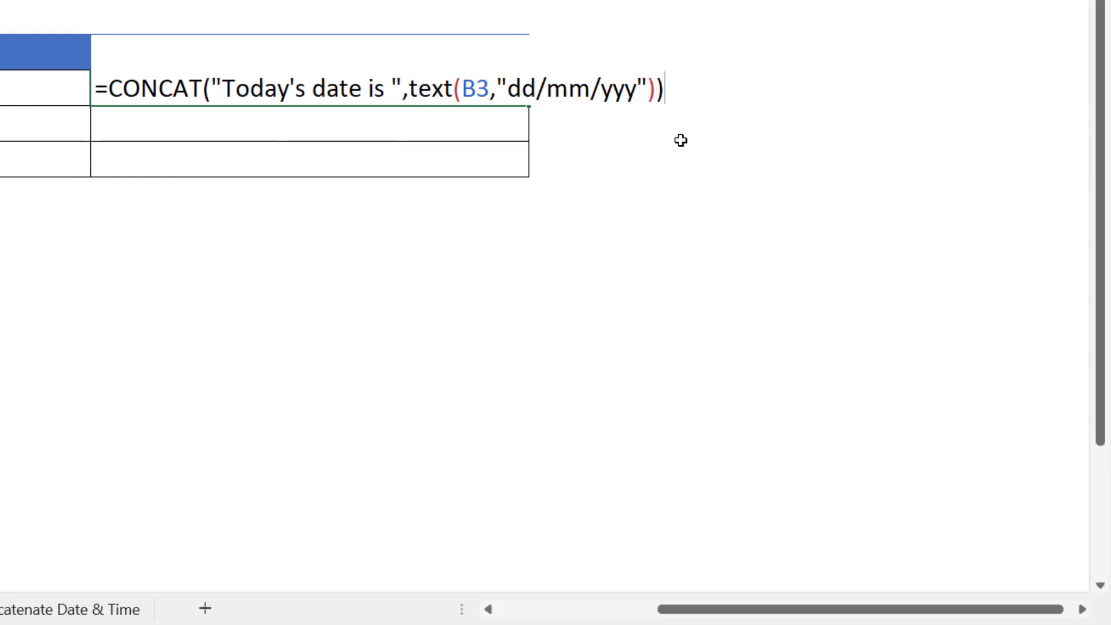
{"action": "left_click", "coordinate": [649, 88]}
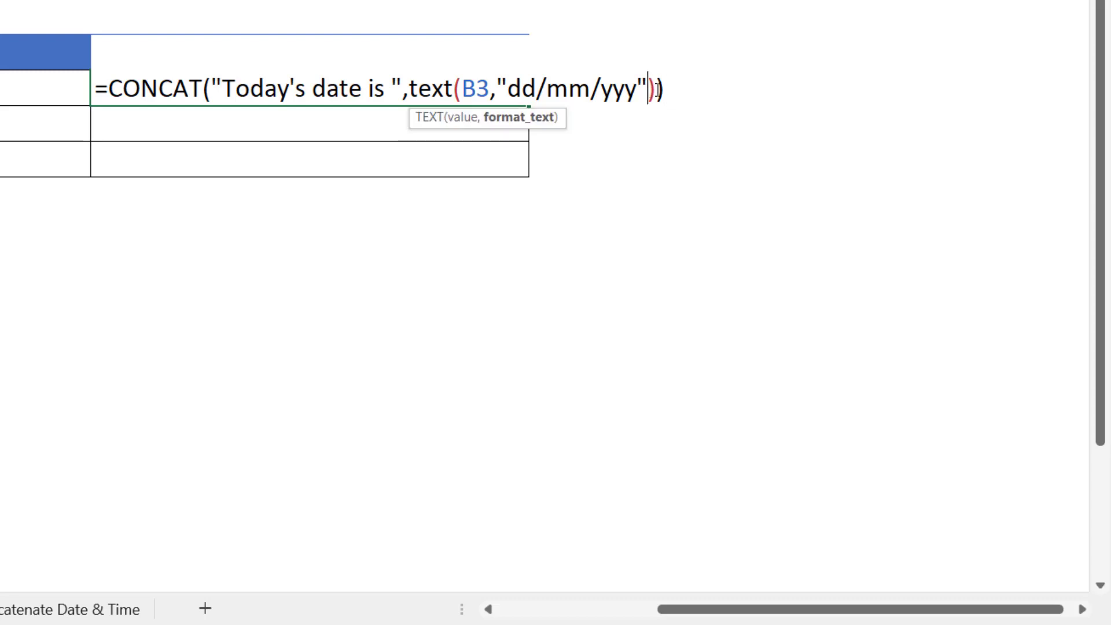
{"action": "key", "text": "shift+Right"}
{"action": "key", "text": "Right"}
{"action": "key", "text": "shift+Right"}
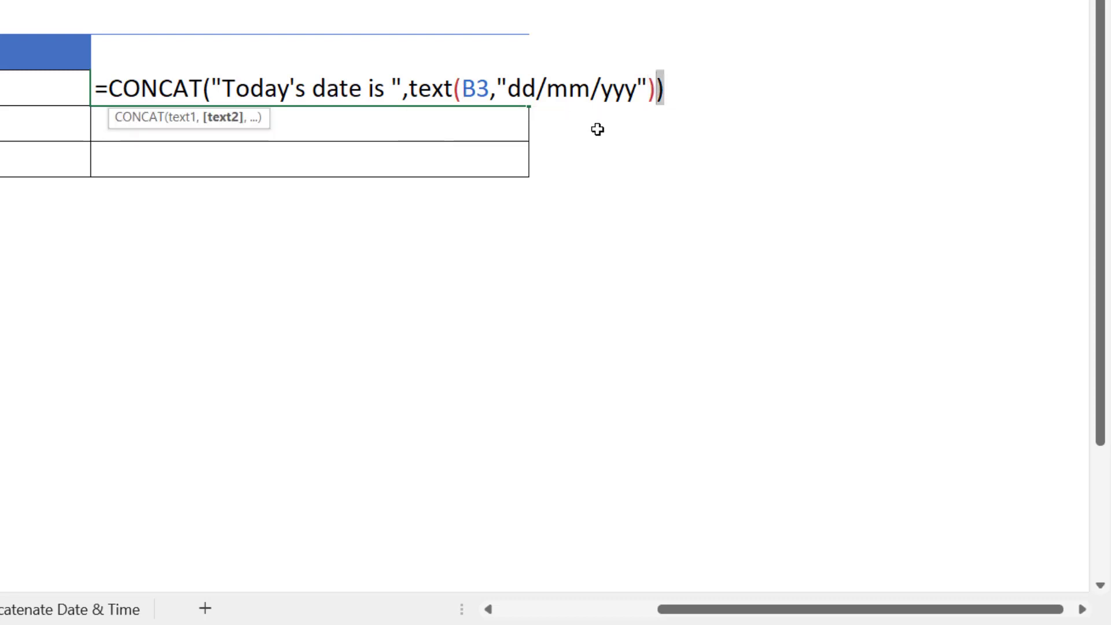
{"action": "key", "text": "Return"}
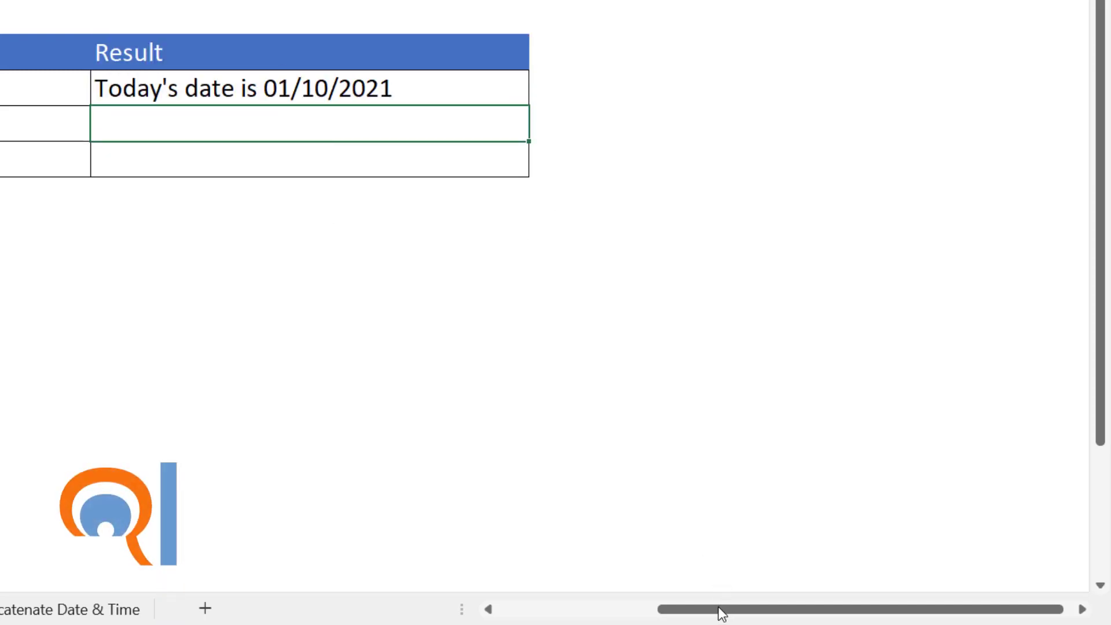
{"action": "left_click_drag", "start_coordinate": [717, 607], "coordinate": [623, 585]}
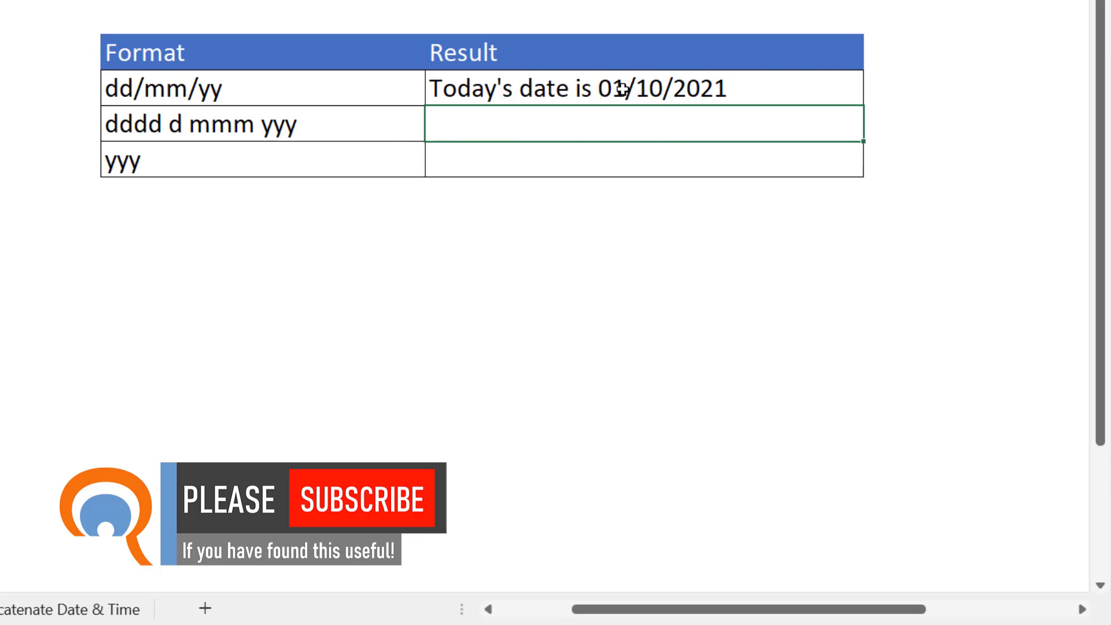
Step: Copy F3's CONCAT/TEXT formula into the second Result cell, F4
{"action": "left_click", "coordinate": [481, 91]}
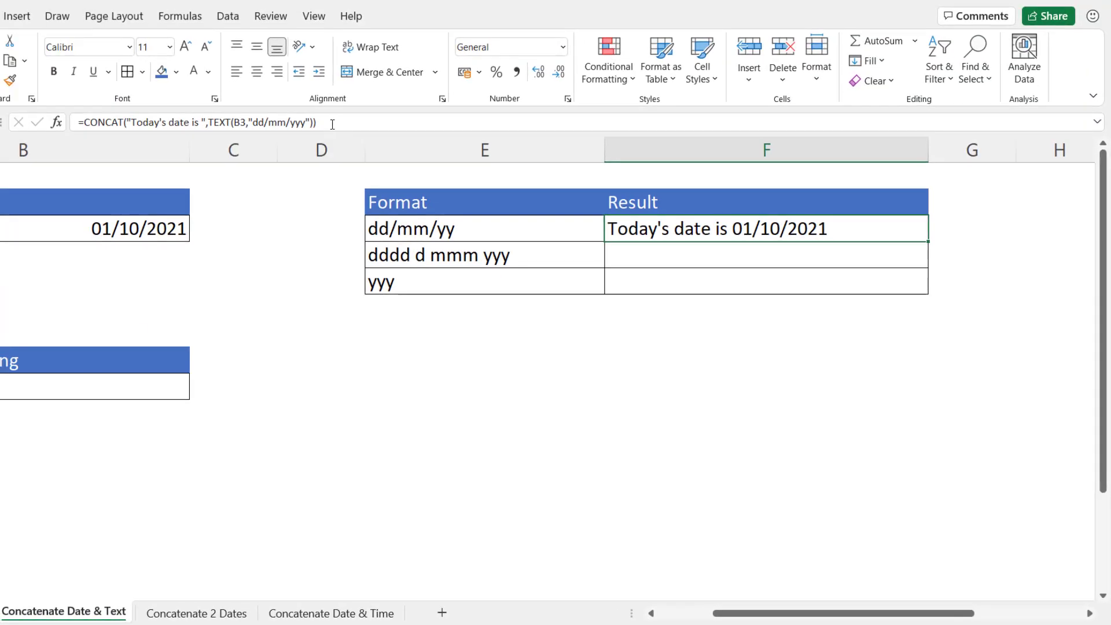
{"action": "triple_click", "coordinate": [332, 124]}
{"action": "key", "text": "ctrl+c"}
{"action": "key", "text": "Return"}
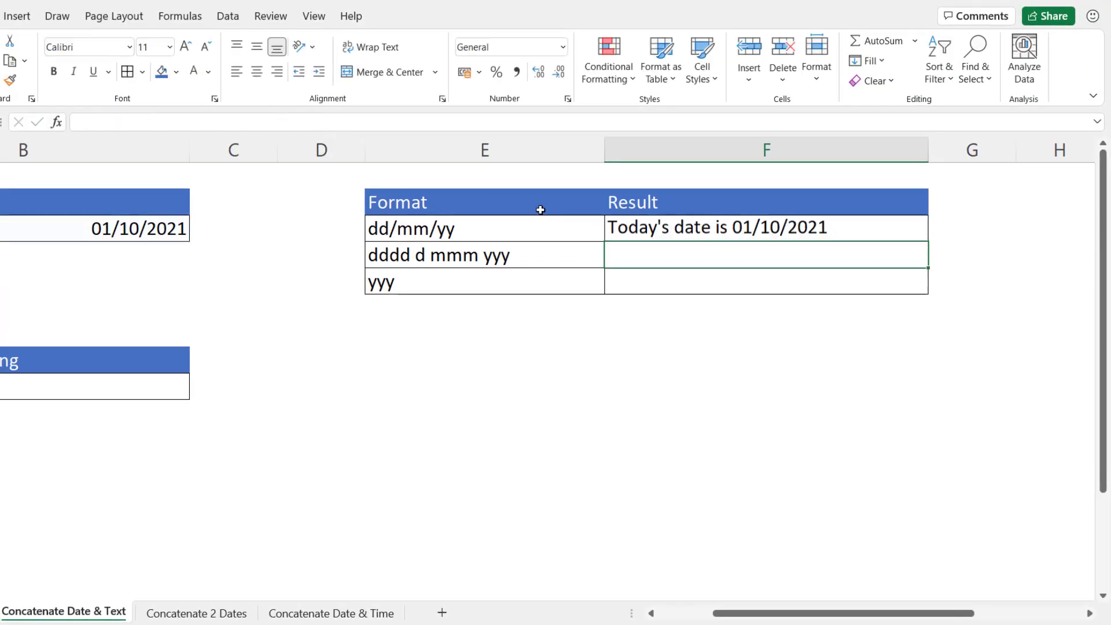
{"action": "double_click", "coordinate": [631, 253]}
{"action": "key", "text": "ctrl+v"}
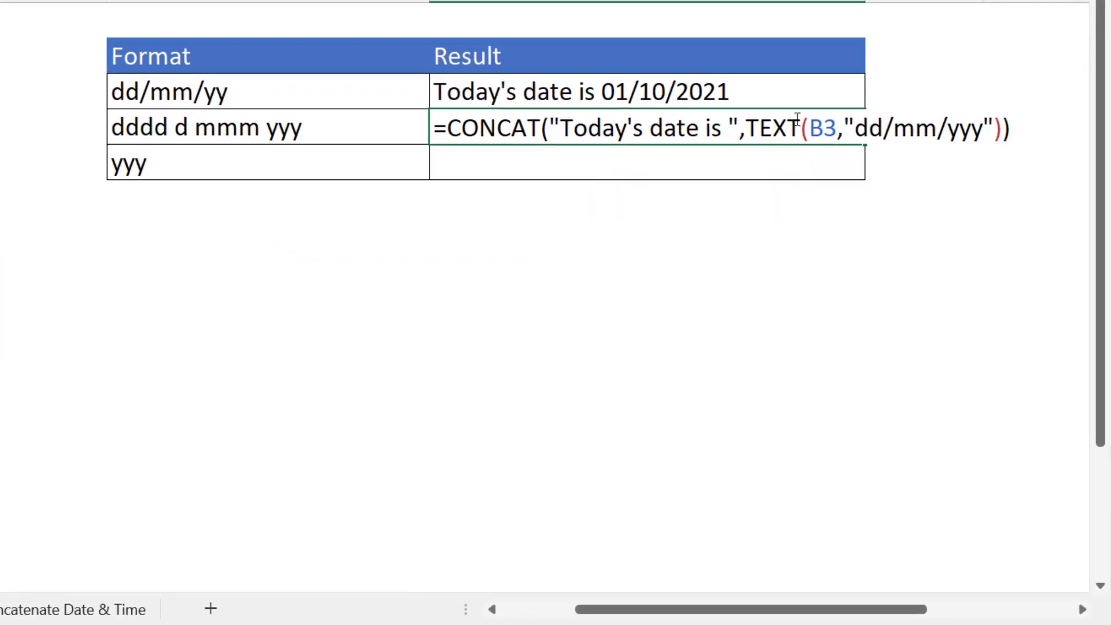
Step: Change F4's TEXT format to "dddd d mmmm yyy" to show Friday 1 October 2021
{"action": "left_click", "coordinate": [869, 127]}
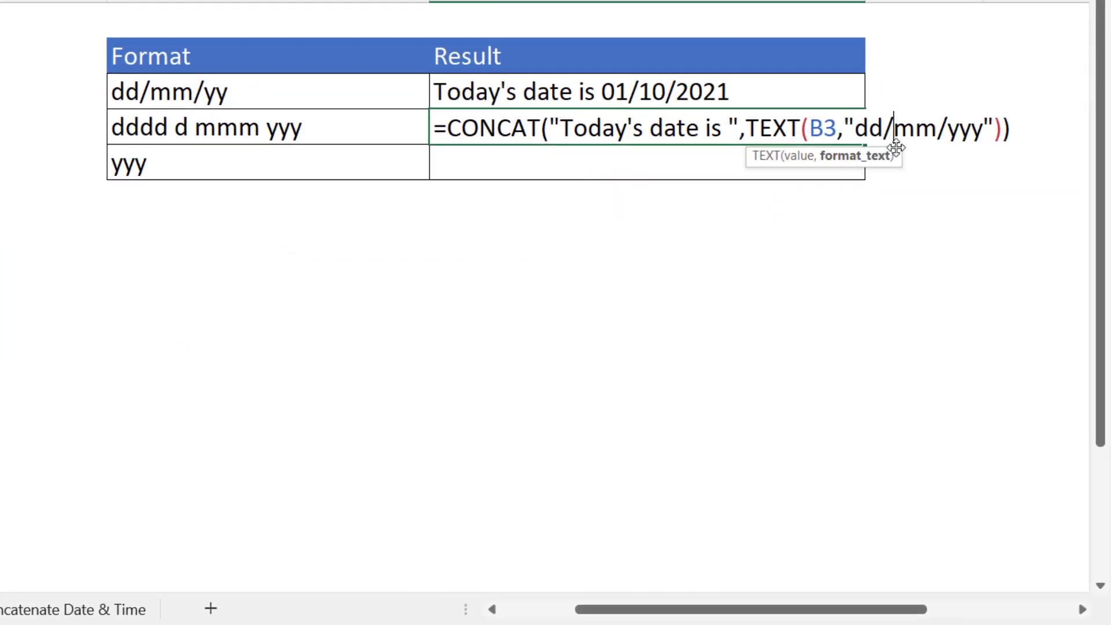
{"action": "left_click", "coordinate": [894, 127]}
{"action": "key", "text": "BackSpace"}
{"action": "left_click", "coordinate": [938, 127]}
{"action": "key", "text": "BackSpace"}
{"action": "left_click", "coordinate": [882, 127]}
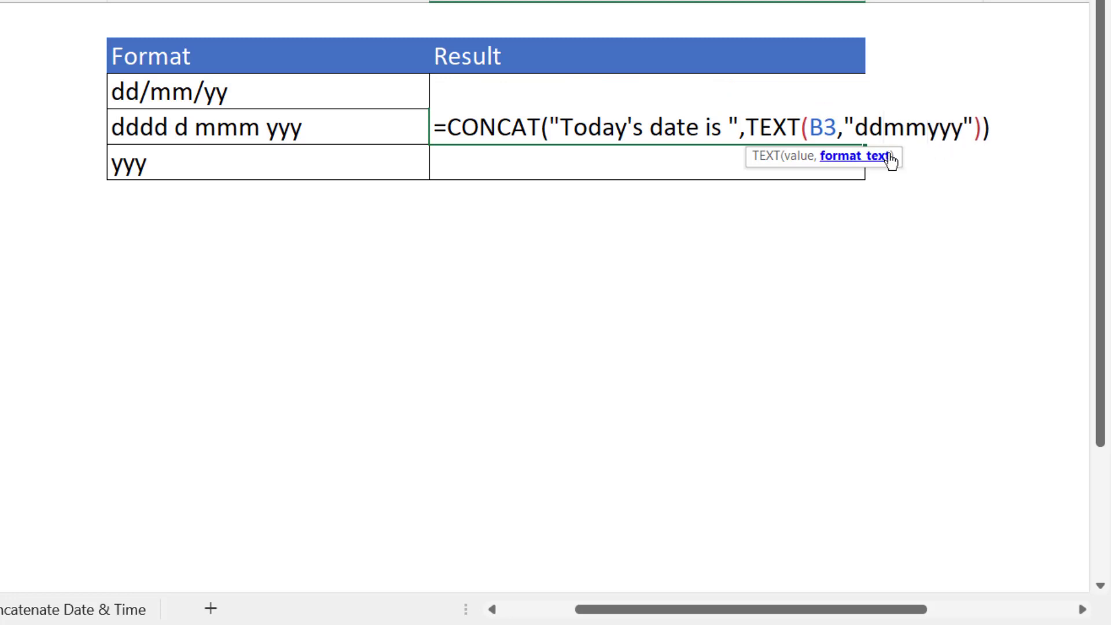
{"action": "type", "text": "dd"}
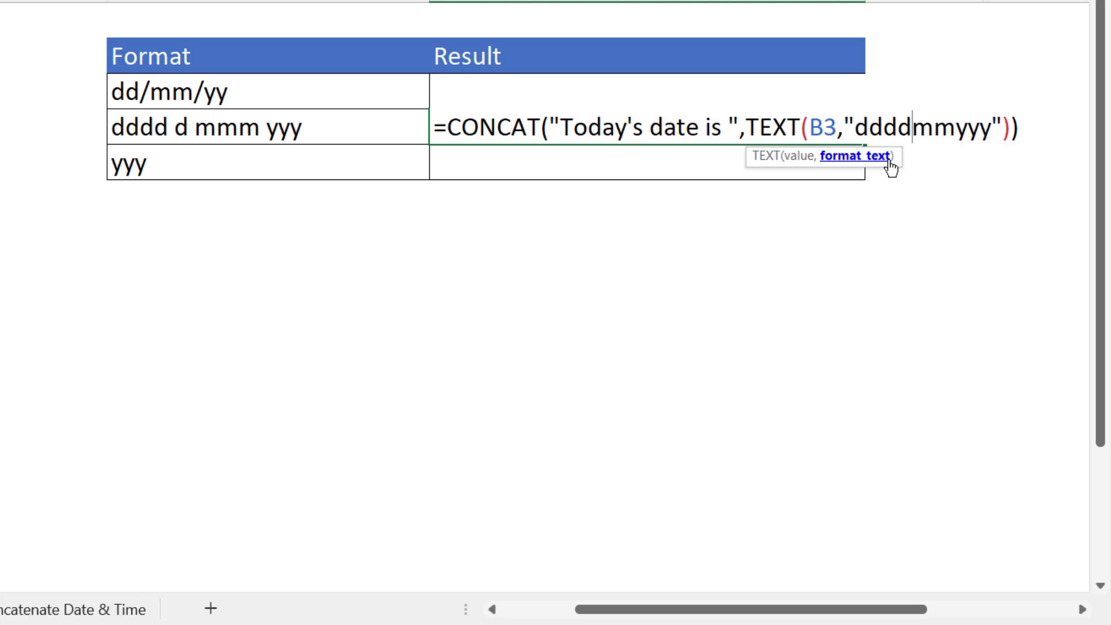
{"action": "type", "text": " d"}
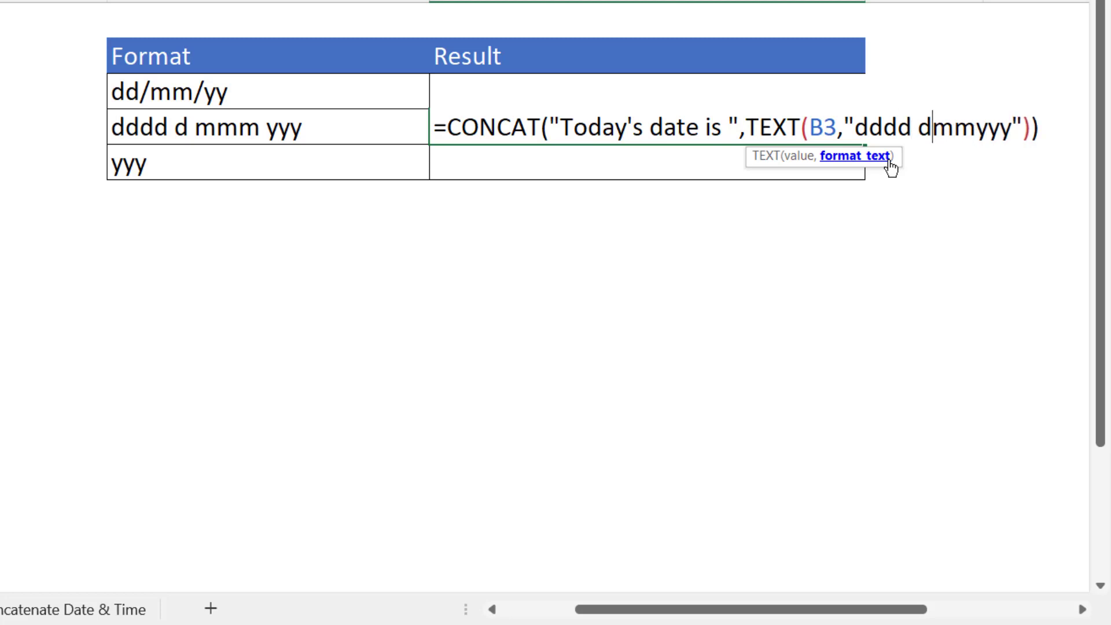
{"action": "key", "text": "Right"}
{"action": "key", "text": "Right"}
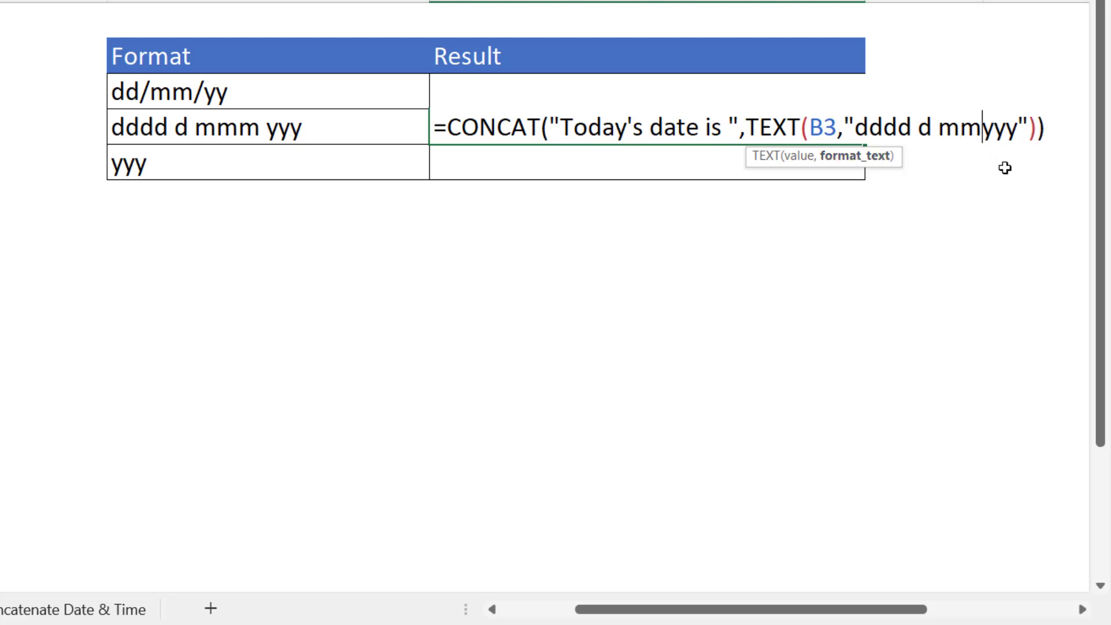
{"action": "type", "text": "mm"}
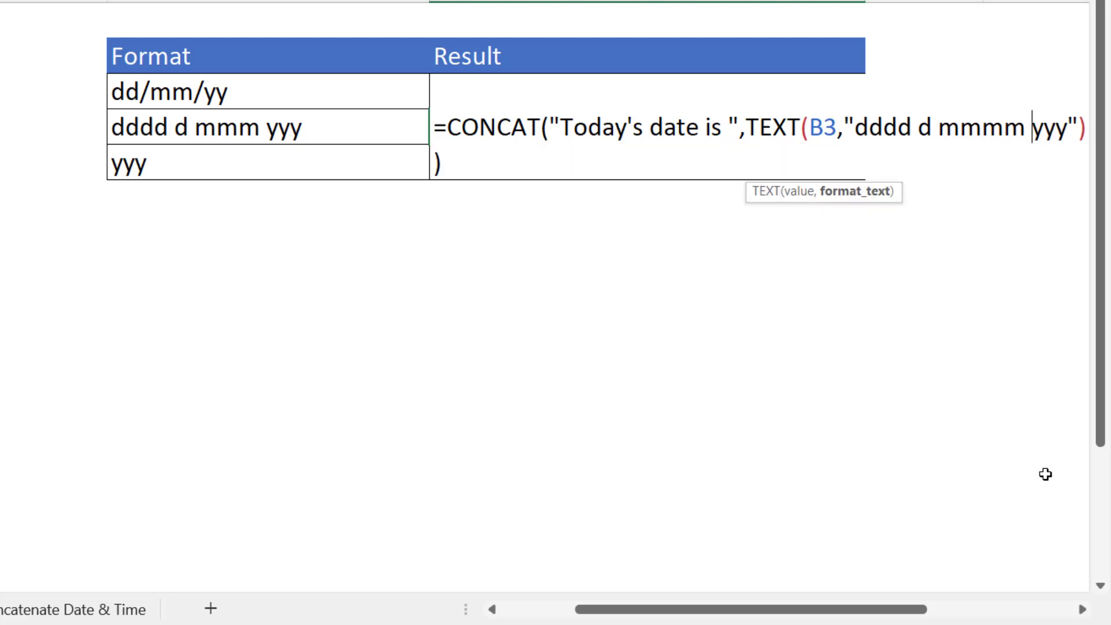
{"action": "left_click", "coordinate": [1081, 609]}
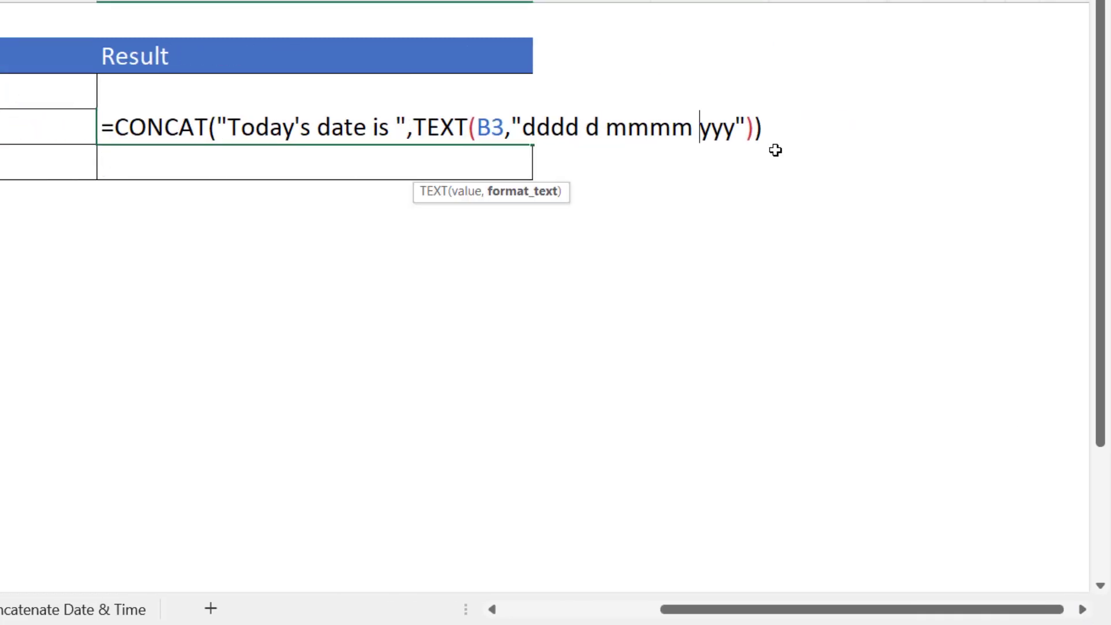
{"action": "key", "text": "Return"}
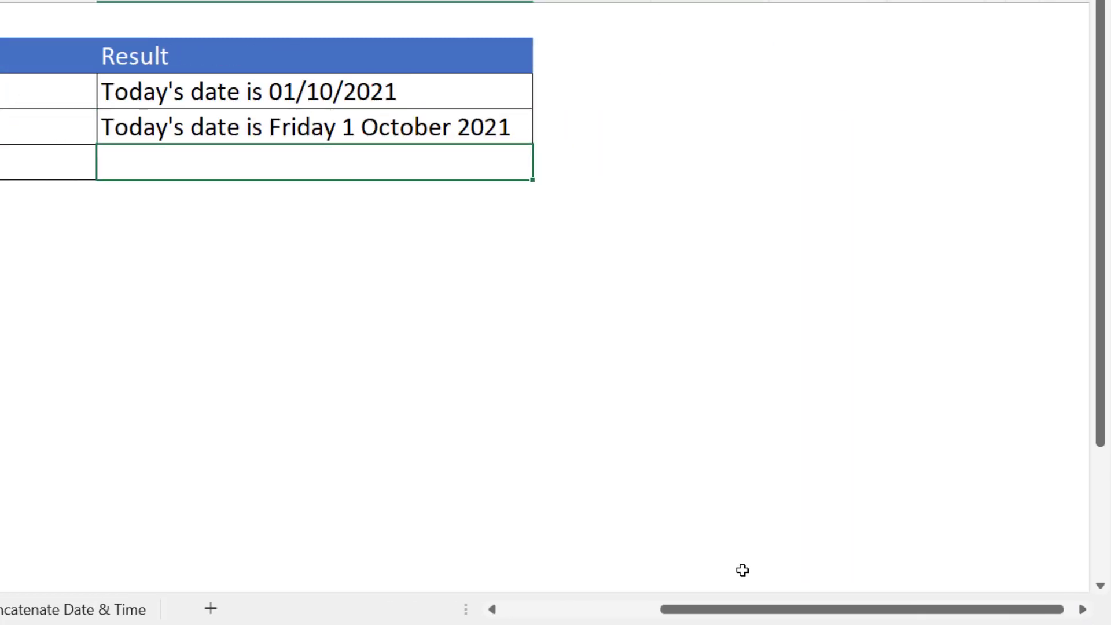
Step: Paste the formula into F5, changing "Today's date" to "The year" and the format to "yyy"
{"action": "left_click_drag", "start_coordinate": [744, 611], "coordinate": [679, 599]}
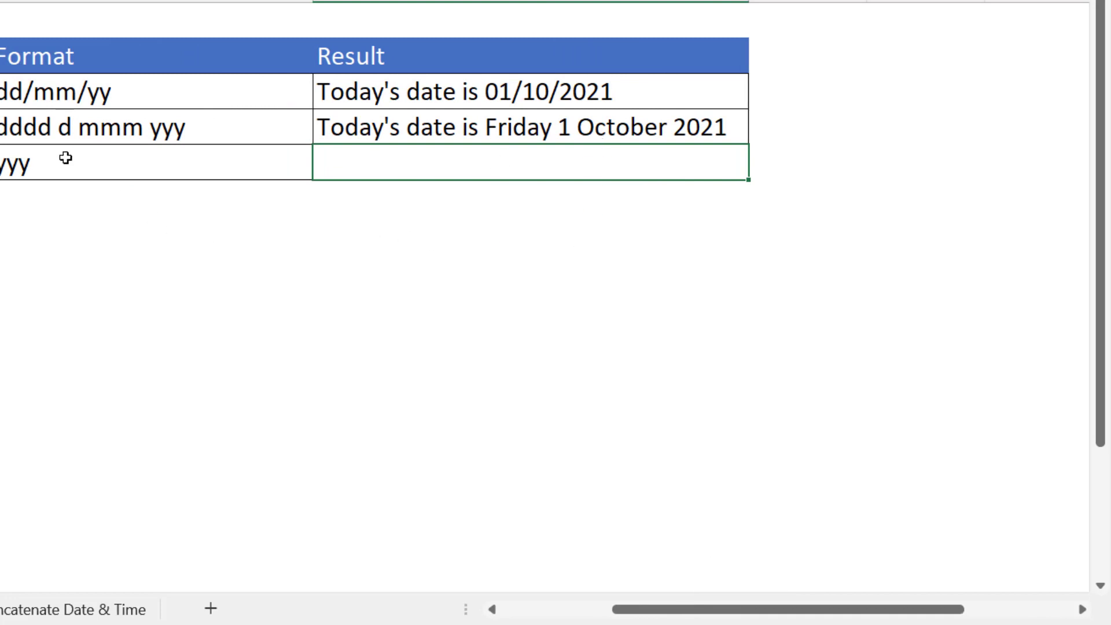
{"action": "left_click_drag", "start_coordinate": [664, 611], "coordinate": [584, 602]}
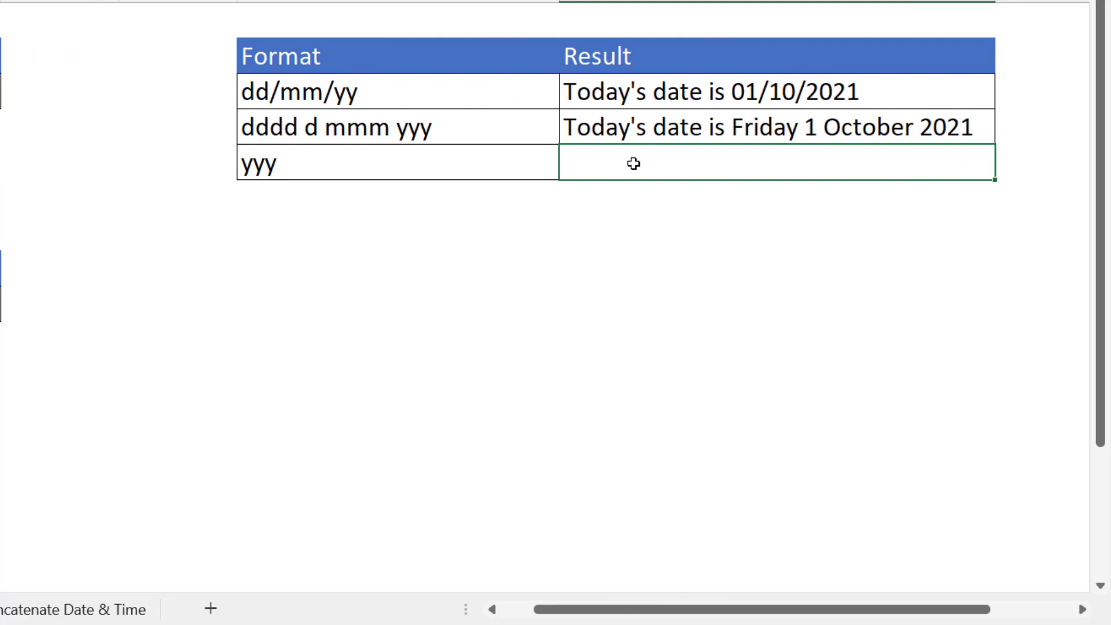
{"action": "key", "text": "ctrl+v"}
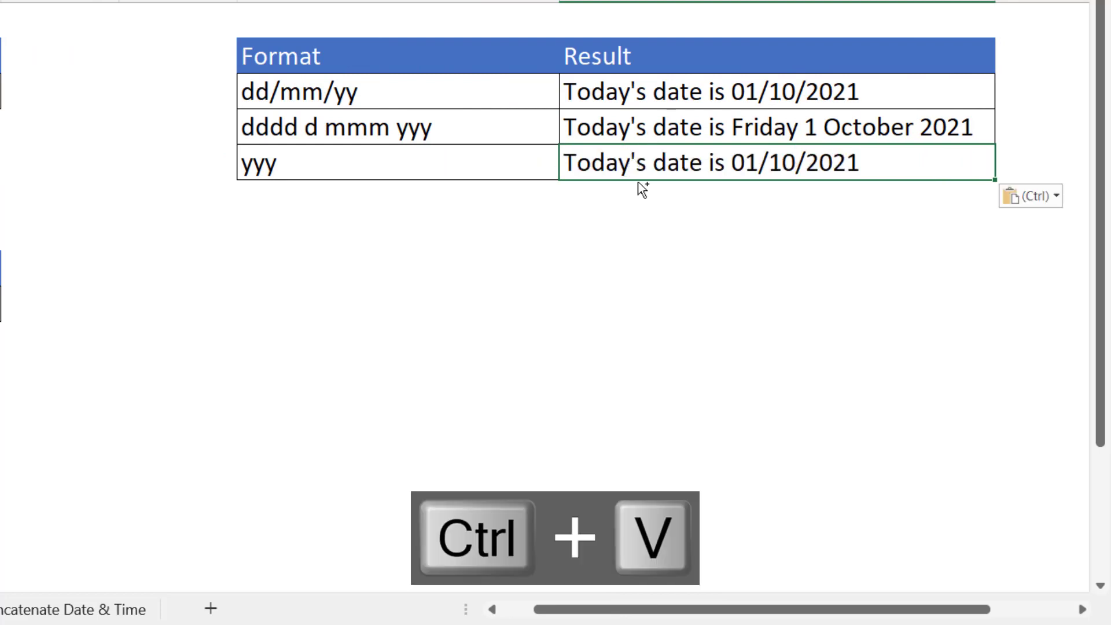
{"action": "double_click", "coordinate": [639, 166]}
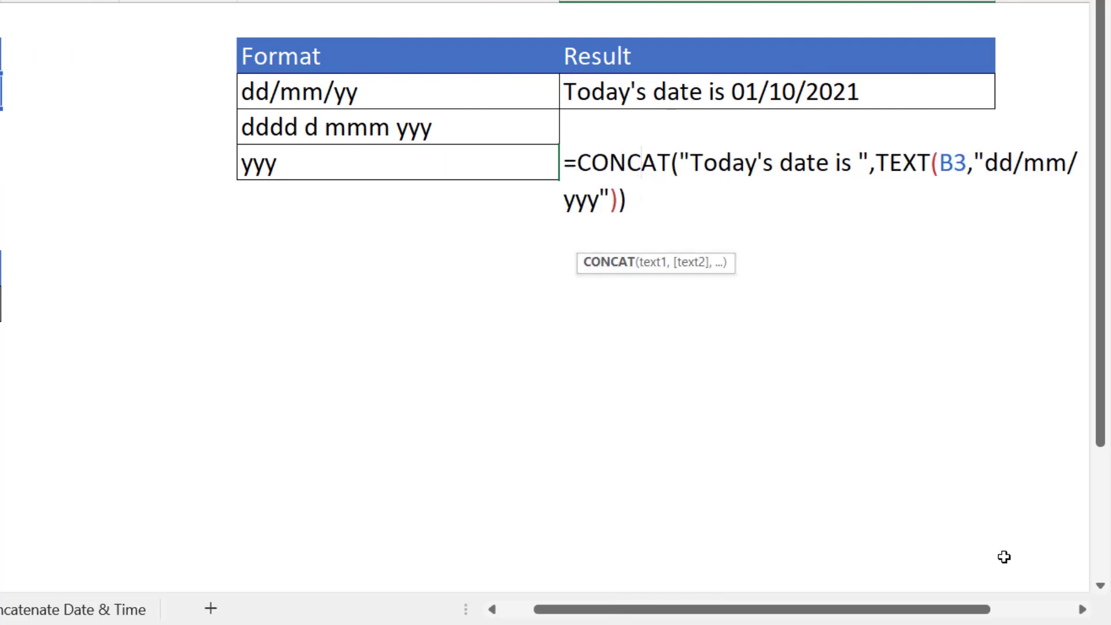
{"action": "left_click", "coordinate": [1080, 610]}
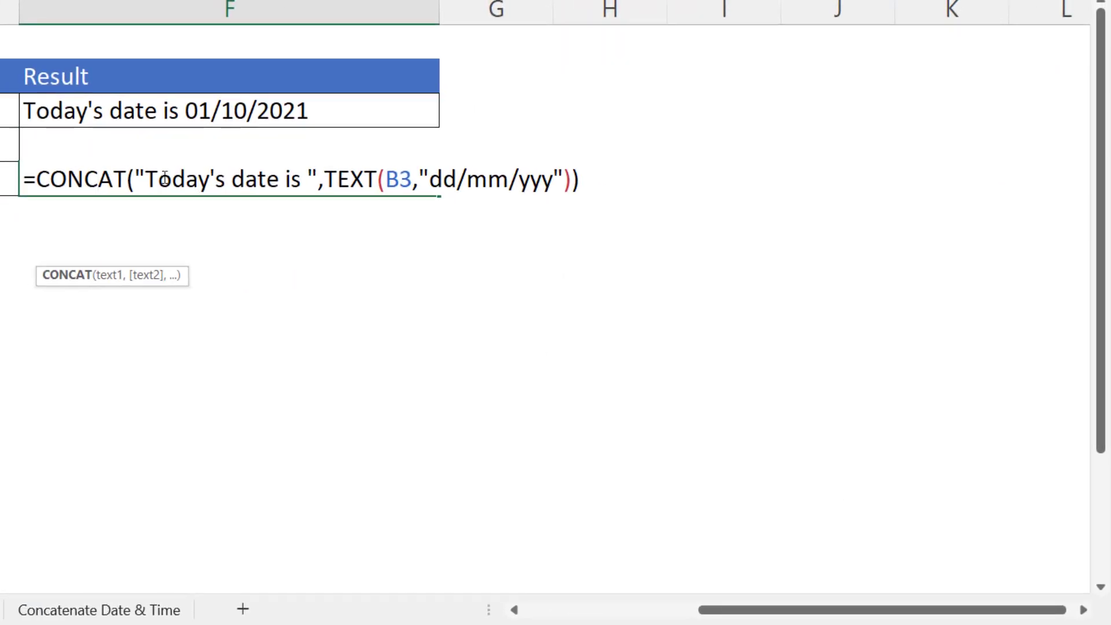
{"action": "left_click_drag", "start_coordinate": [146, 179], "coordinate": [284, 178]}
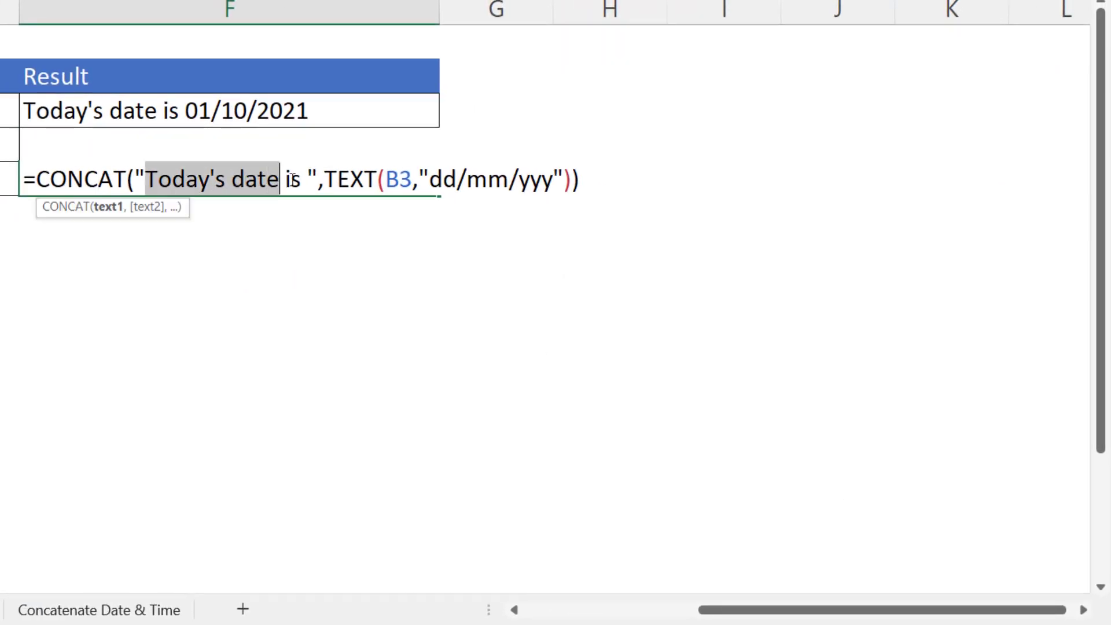
{"action": "type", "text": "The year"}
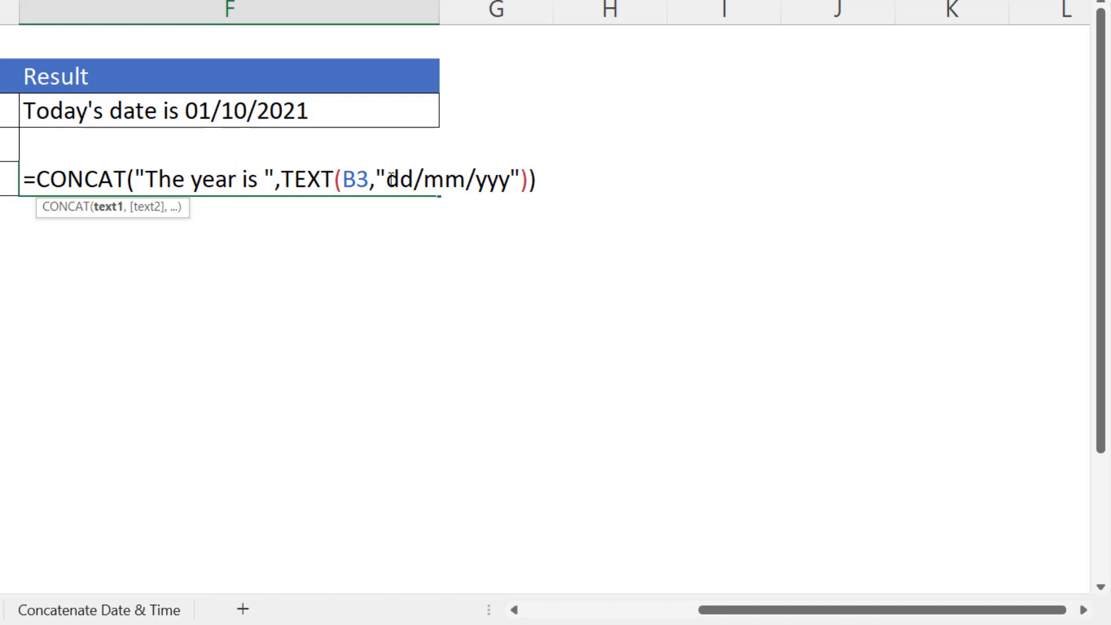
{"action": "left_click_drag", "start_coordinate": [386, 178], "coordinate": [476, 178]}
{"action": "key", "text": "BackSpace"}
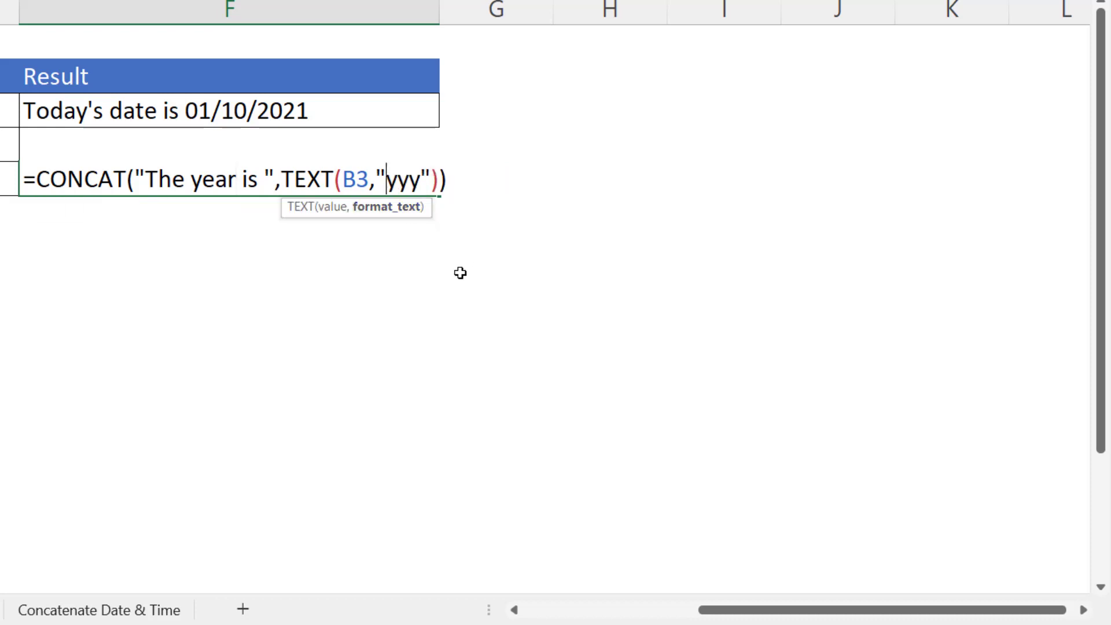
{"action": "key", "text": "Return"}
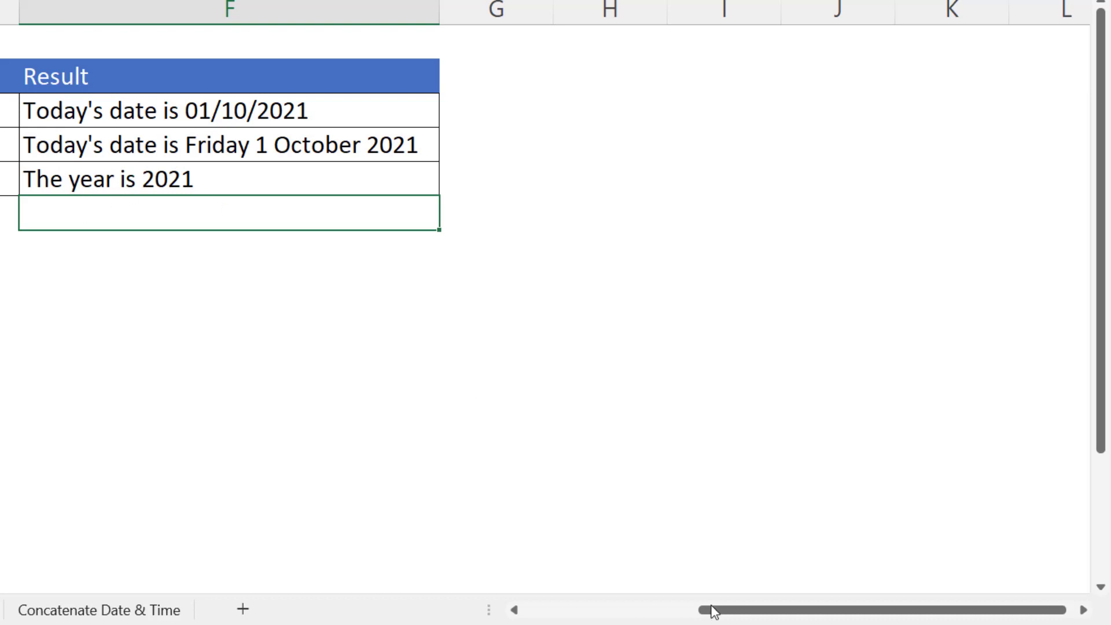
Step: Enter ="The year is "&TEXT(B3,"yyy") in the cell below, showing The year is 2021
{"action": "left_click_drag", "start_coordinate": [712, 608], "coordinate": [540, 611]}
{"action": "key", "text": "Up"}
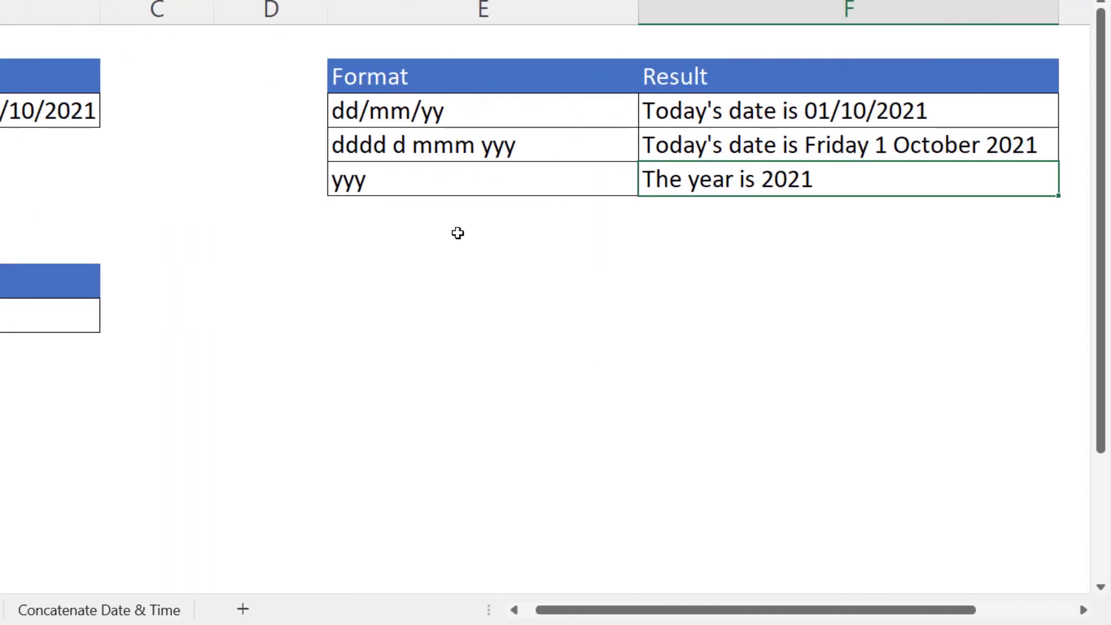
{"action": "left_click", "coordinate": [671, 209]}
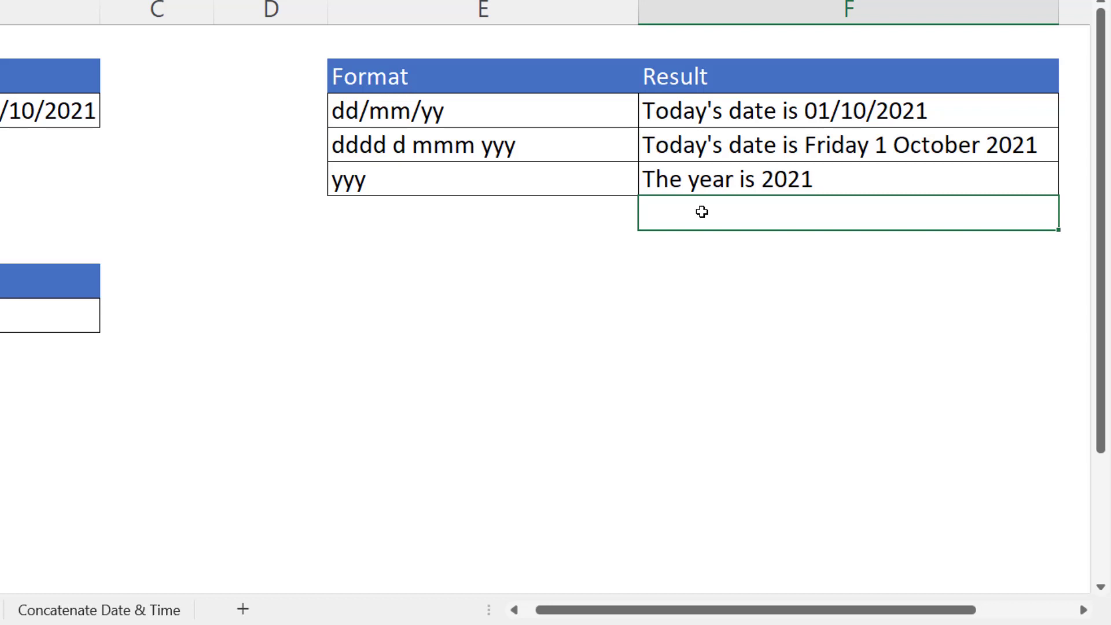
{"action": "type", "text": "=\"Y"}
{"action": "key", "text": "BackSpace"}
{"action": "type", "text": "The year is \""}
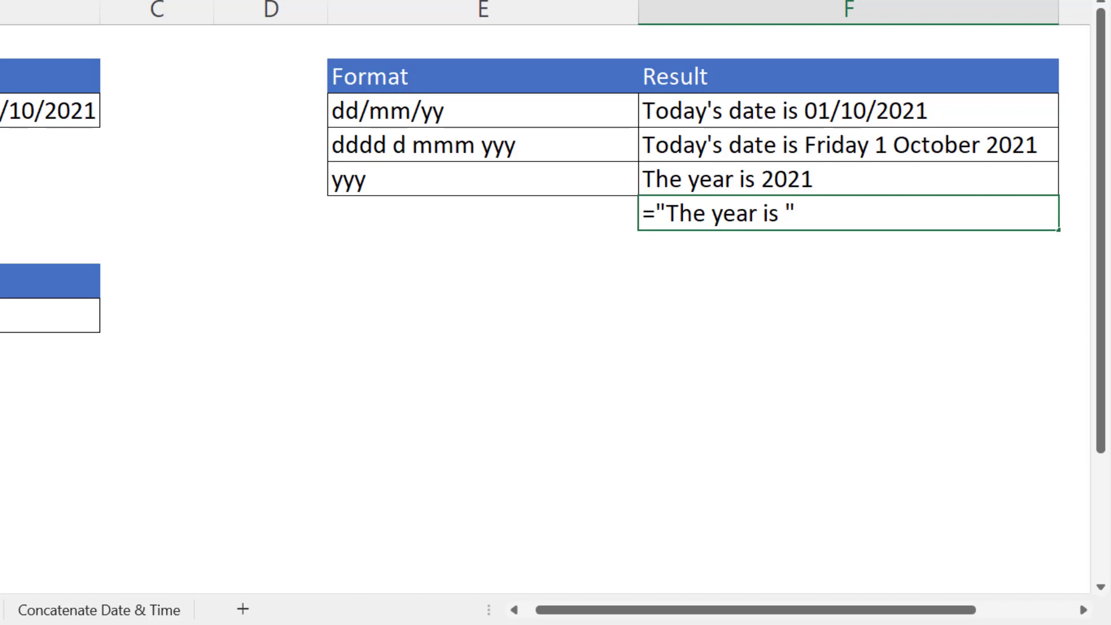
{"action": "type", "text": "&"}
{"action": "type", "text": "text("}
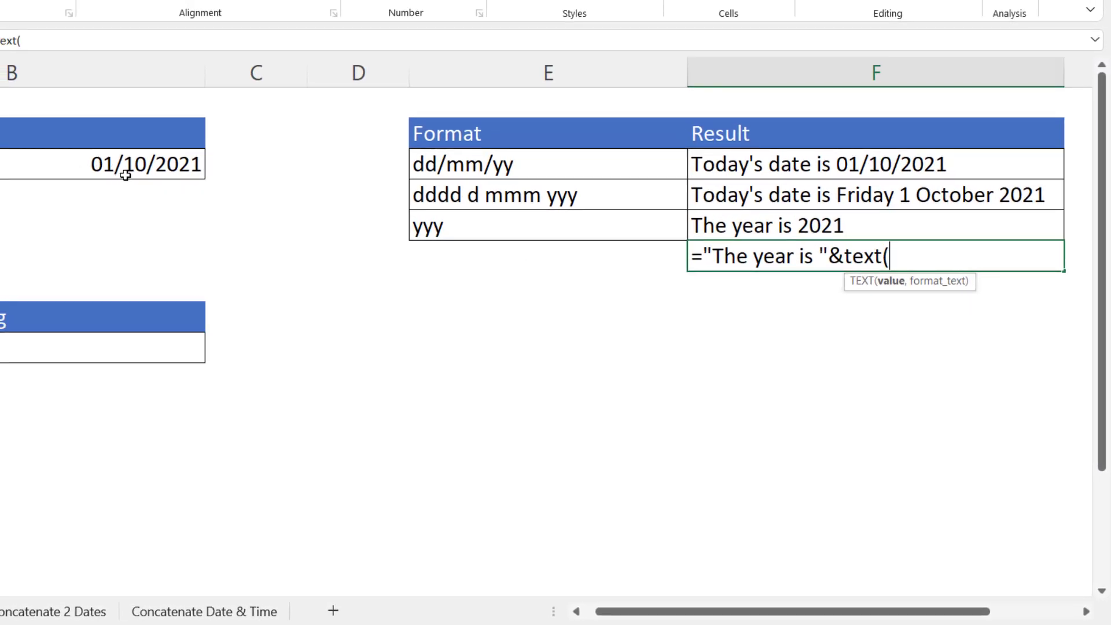
{"action": "left_click", "coordinate": [118, 167]}
{"action": "type", "text": ","}
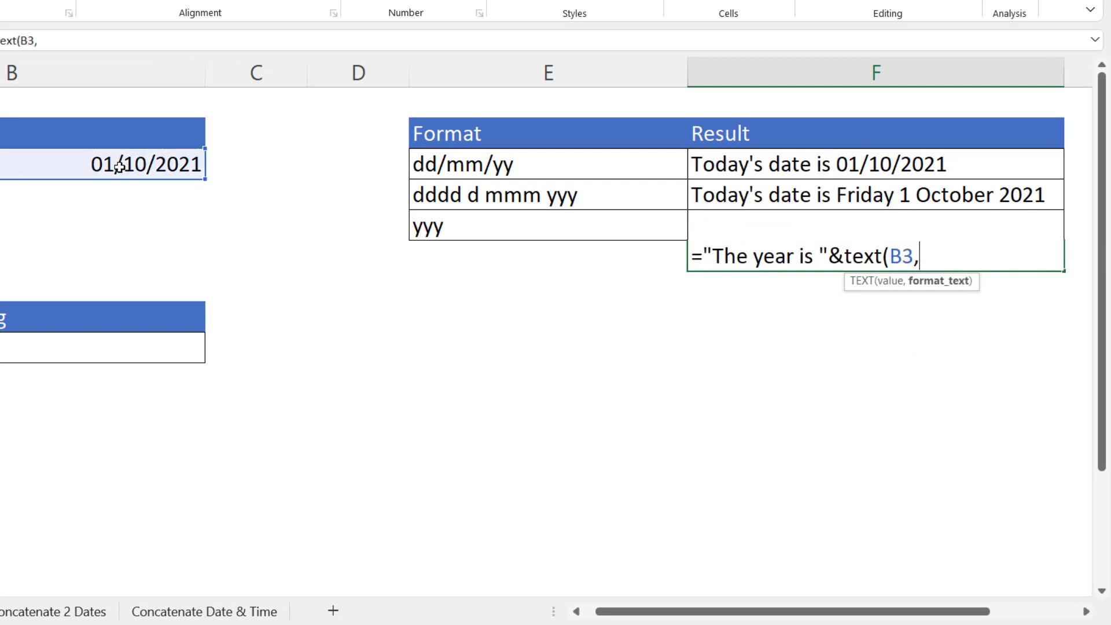
{"action": "type", "text": "\"yyy\")"}
{"action": "key", "text": "Return"}
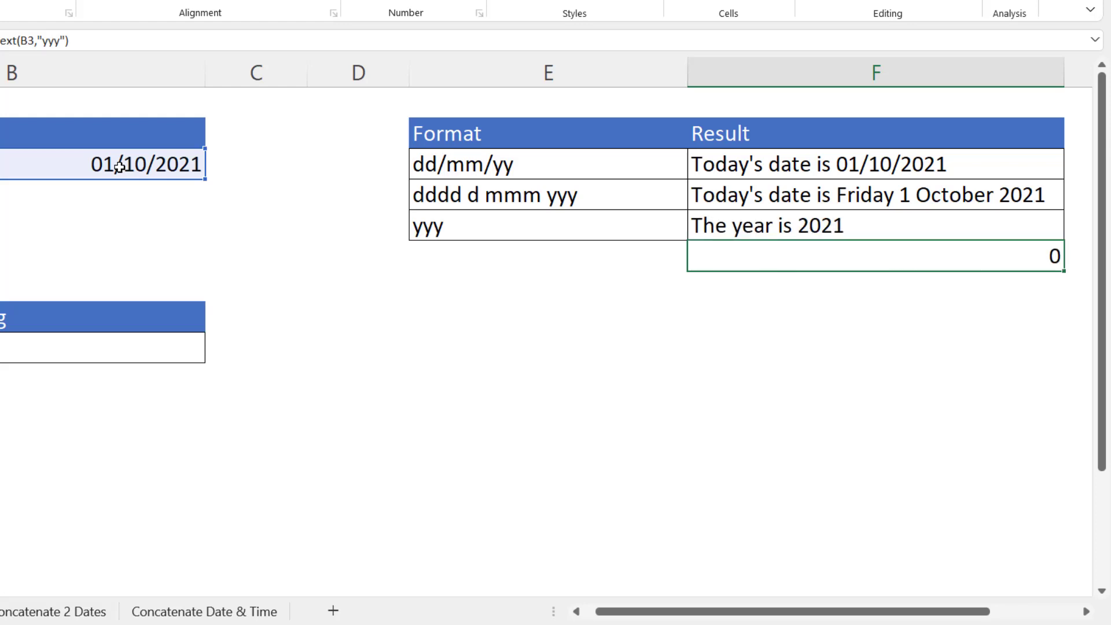
Step: Reopen F4's CONCAT formula to compare it, leaving it unchanged
{"action": "key", "text": "Up"}
{"action": "double_click", "coordinate": [759, 226]}
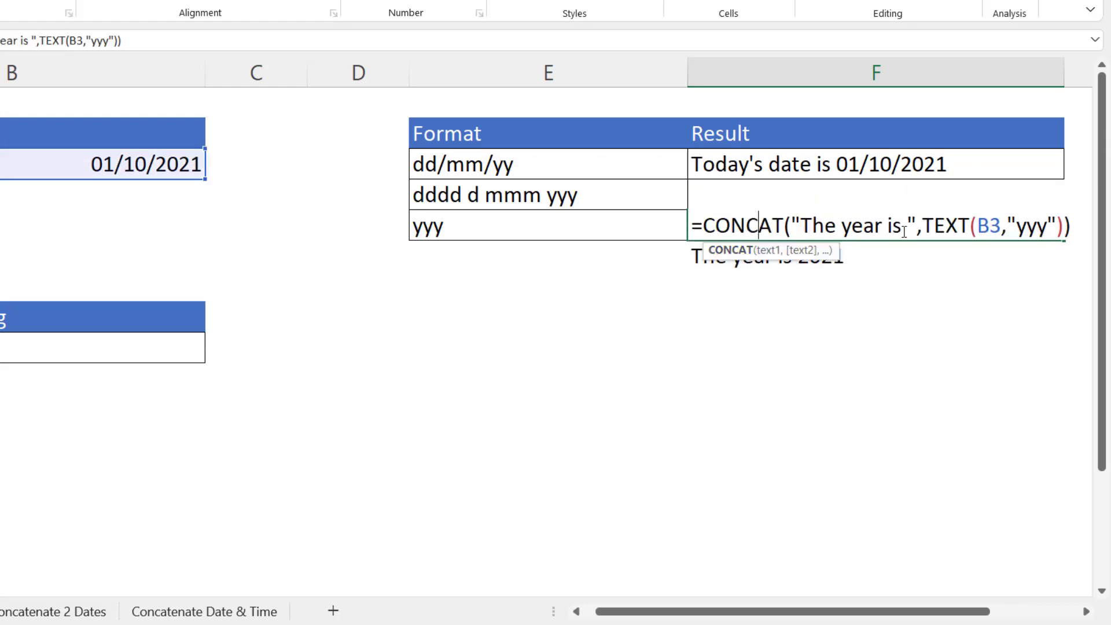
{"action": "key", "text": "Return"}
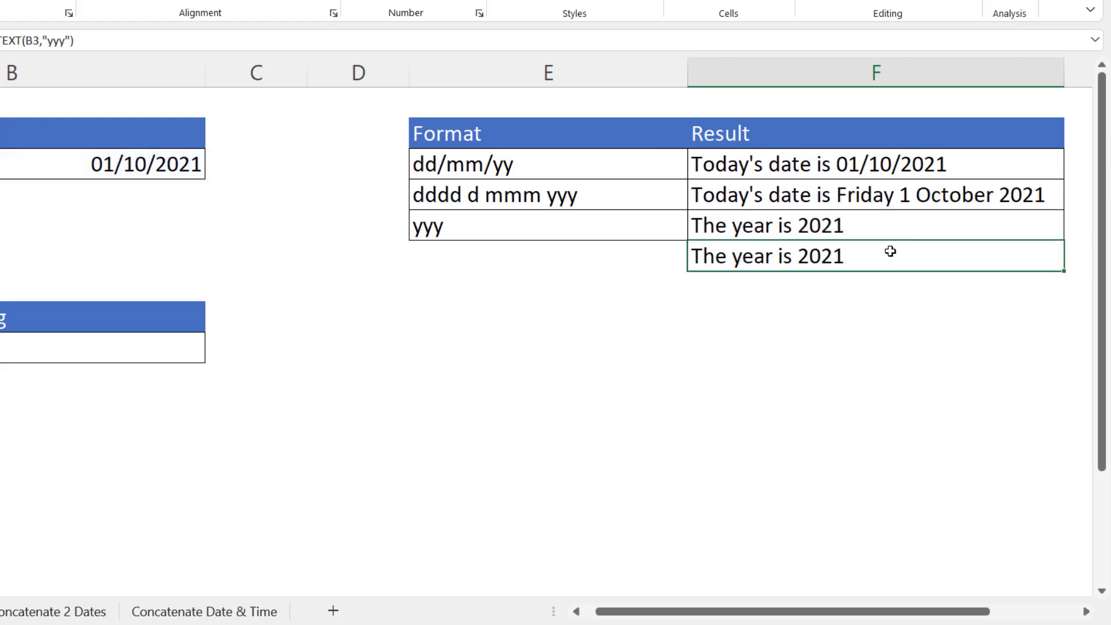
Step: Enter =TODAY() in the Custom Formatting cell B9, displaying 01/10/2021
{"action": "left_click", "coordinate": [185, 348]}
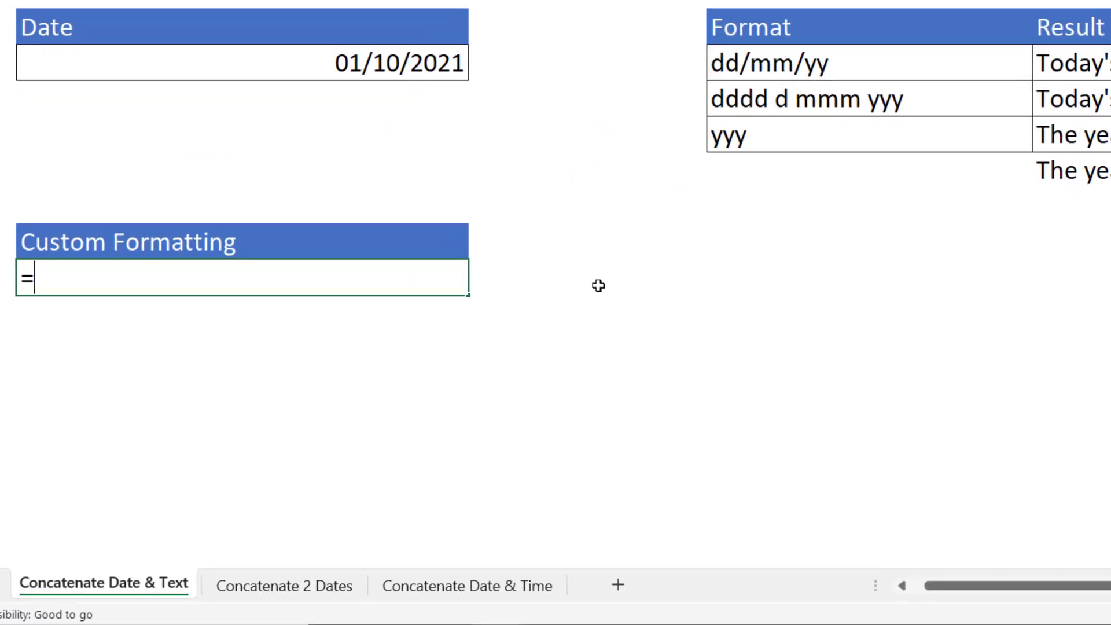
{"action": "type", "text": "=TODAY"}
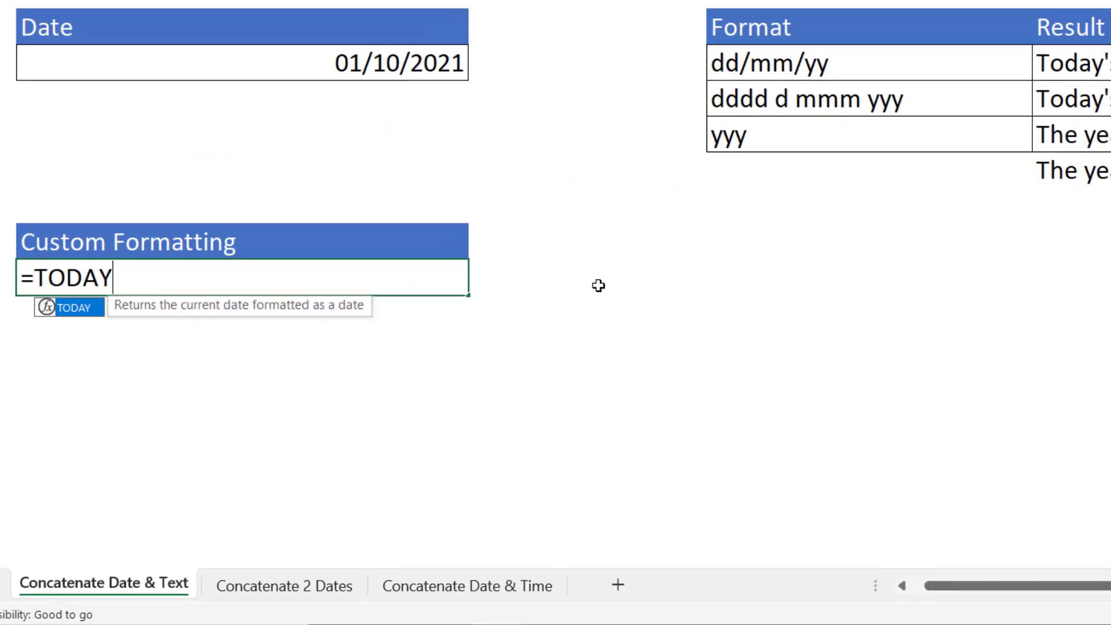
{"action": "type", "text": "()"}
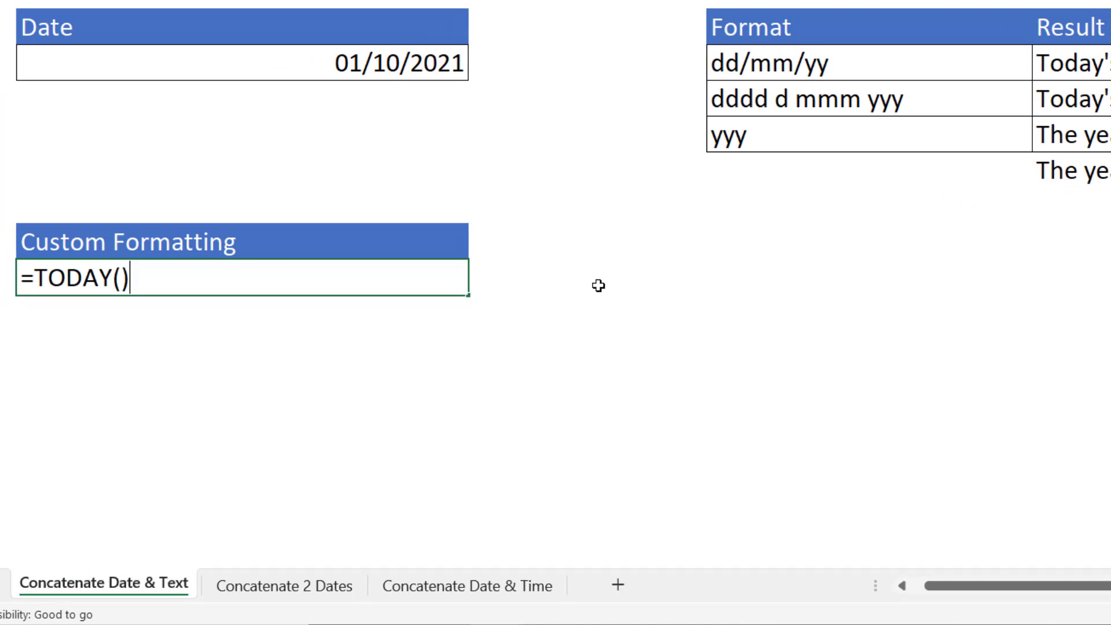
{"action": "key", "text": "Return"}
{"action": "left_click", "coordinate": [445, 282]}
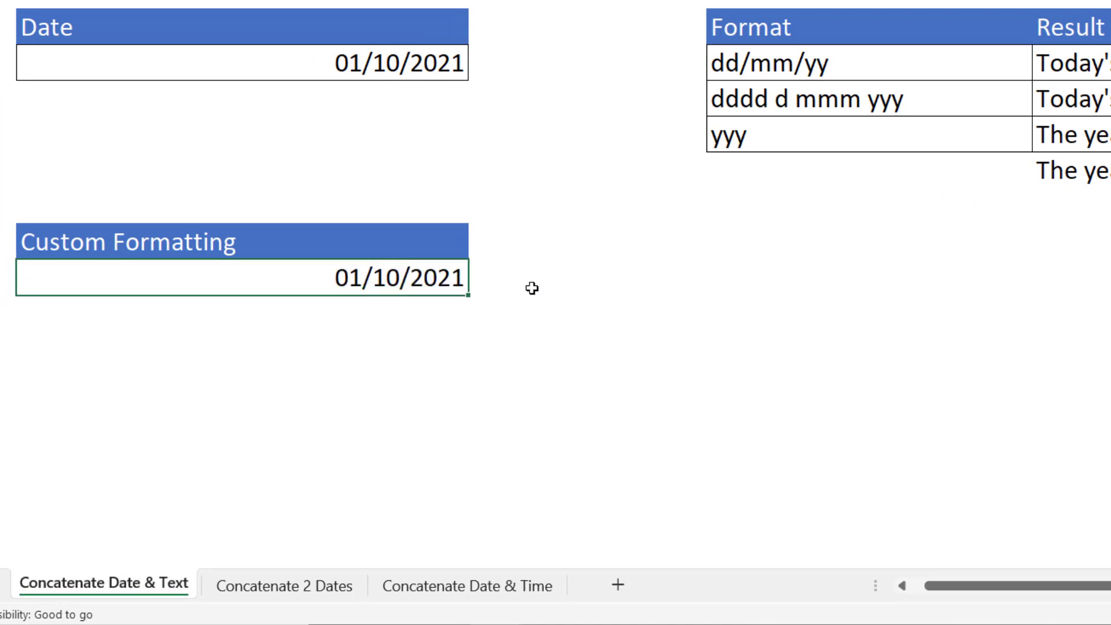
Step: In Format Cells > Custom, replace dd/mm/yyyy with the code "The date is "dddd d mmmm yyy
{"action": "right_click", "coordinate": [424, 278]}
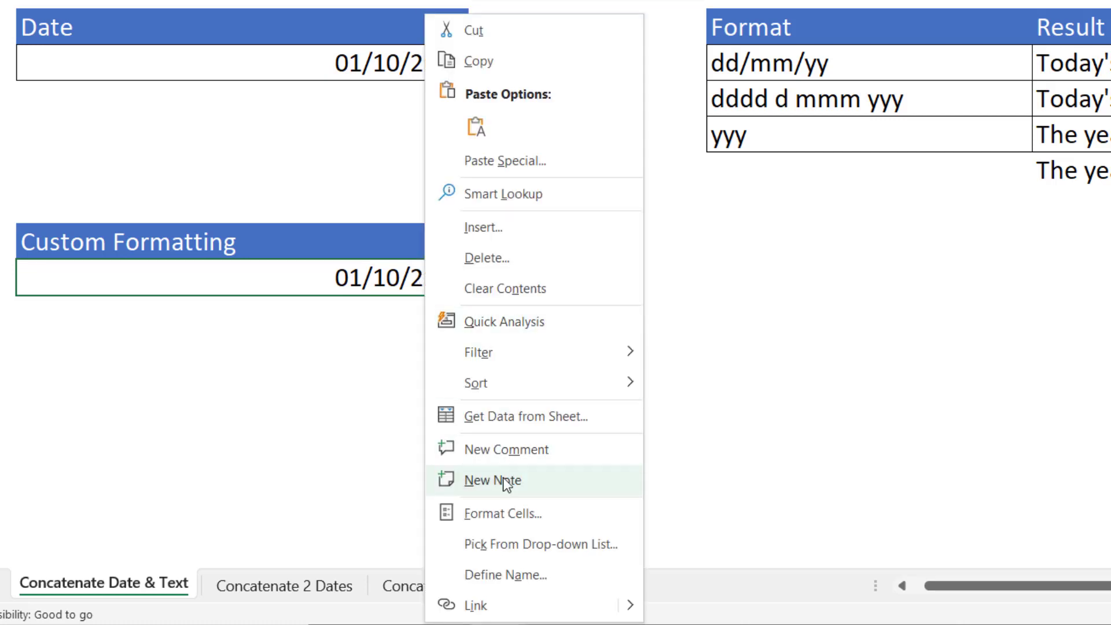
{"action": "left_click", "coordinate": [499, 513]}
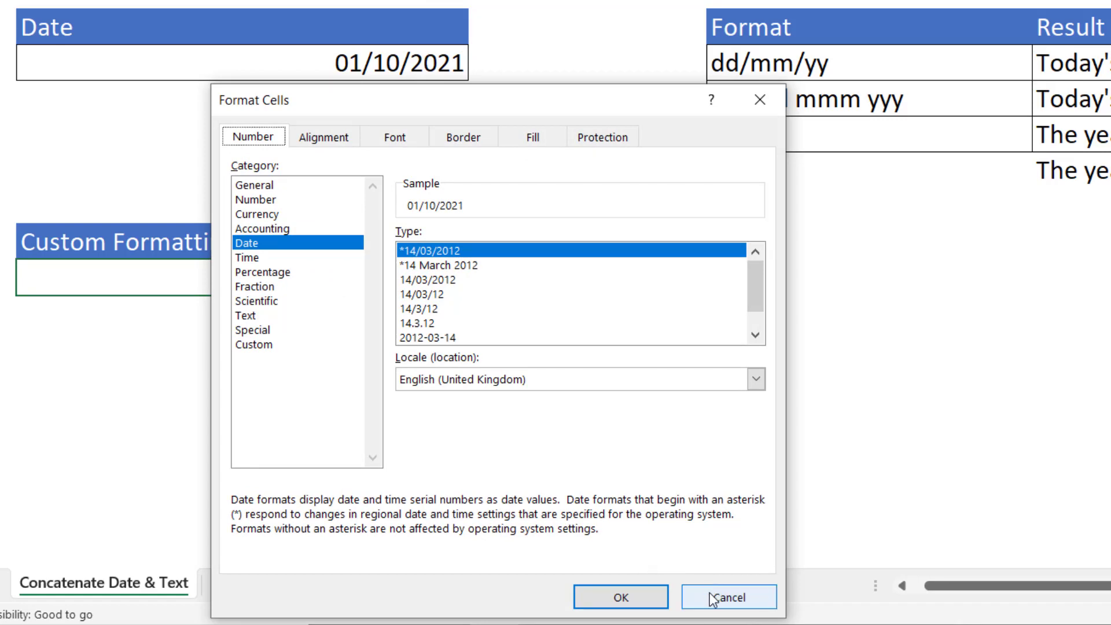
{"action": "left_click", "coordinate": [711, 595]}
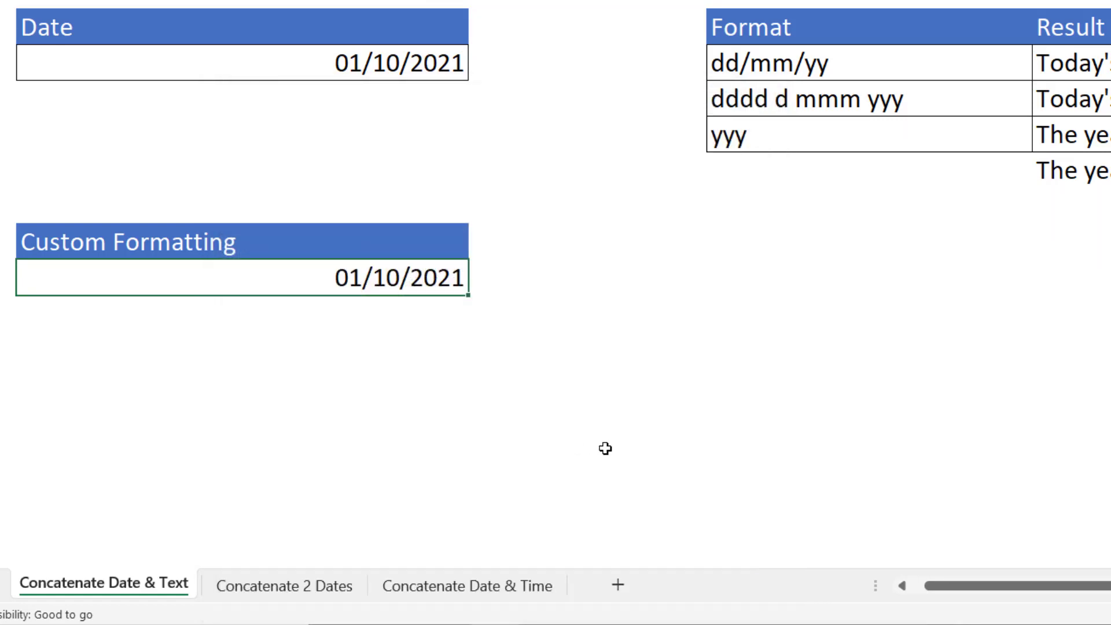
{"action": "key", "text": "ctrl+1"}
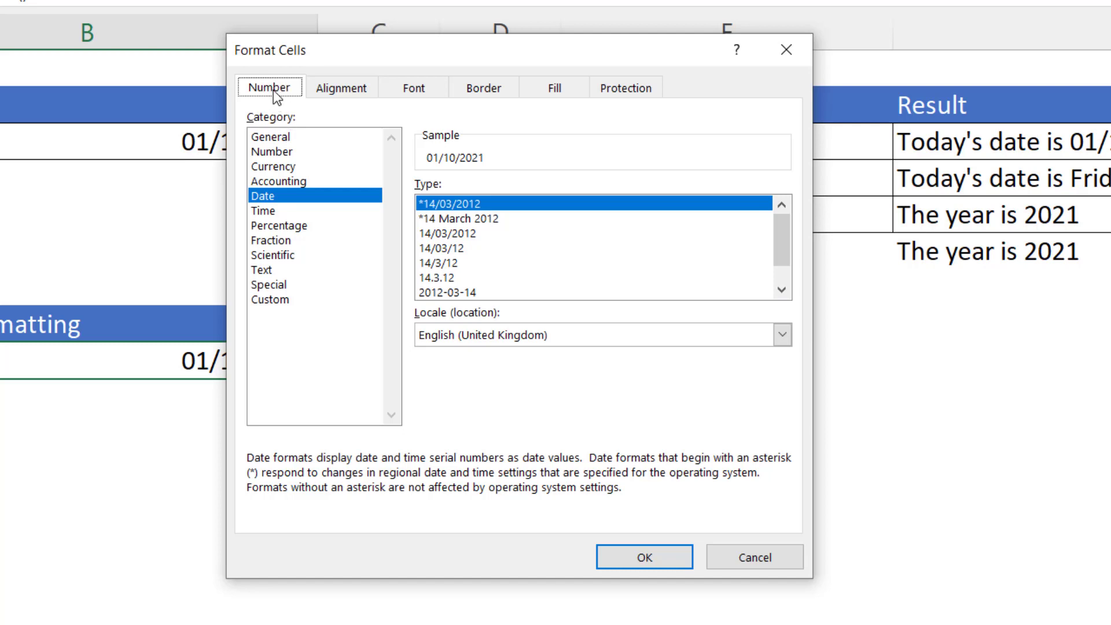
{"action": "left_click", "coordinate": [262, 301]}
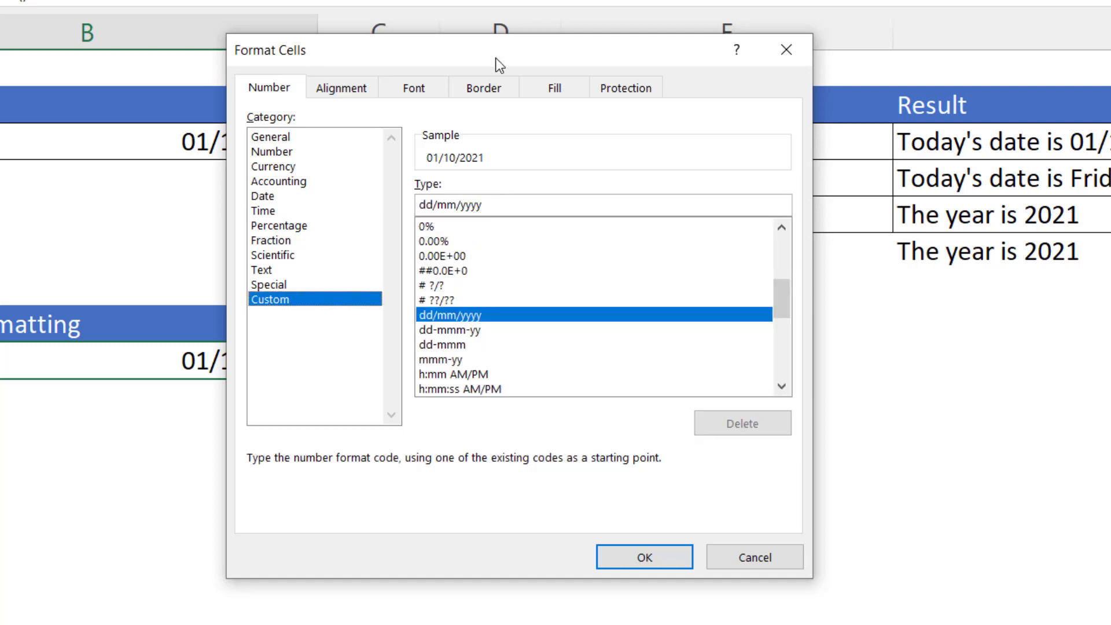
{"action": "left_click_drag", "start_coordinate": [495, 56], "coordinate": [731, 49]}
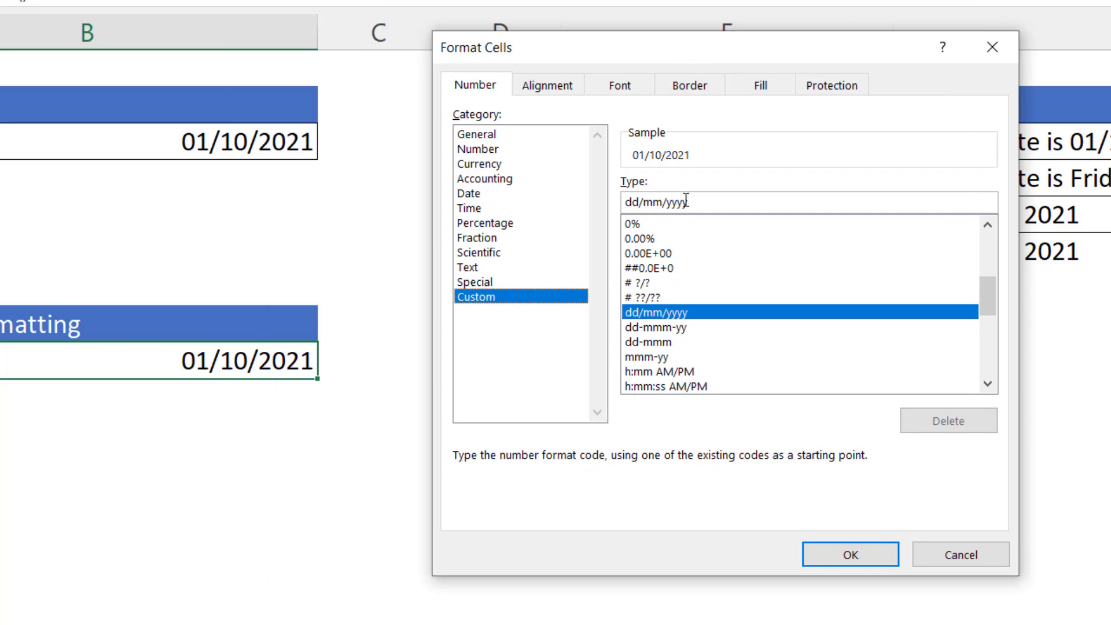
{"action": "left_click_drag", "start_coordinate": [636, 202], "coordinate": [691, 203]}
{"action": "key", "text": "BackSpace"}
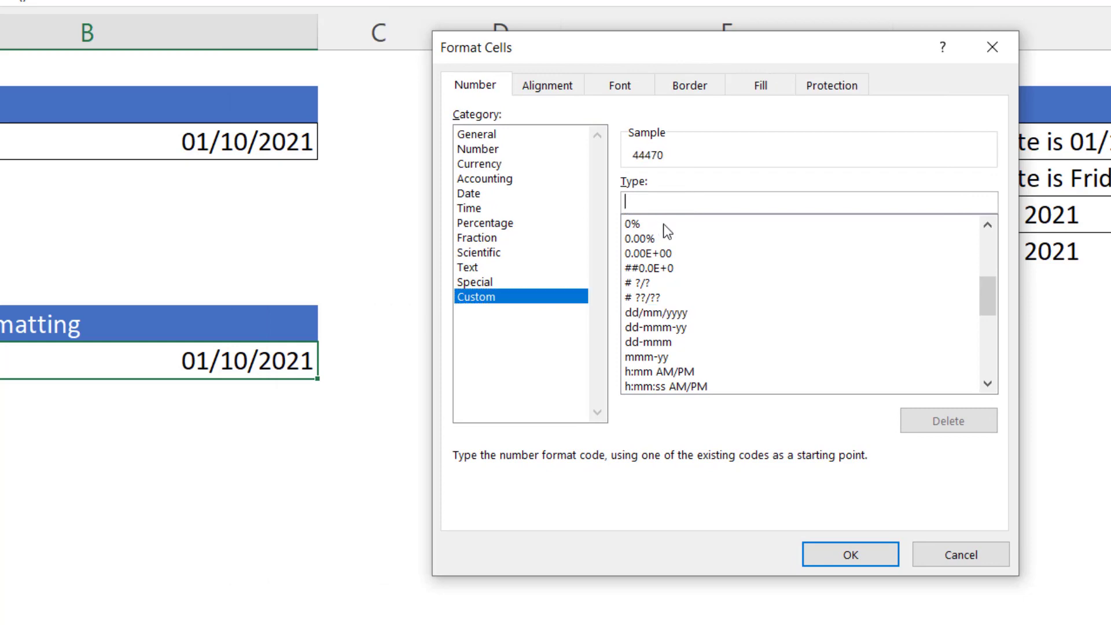
{"action": "type", "text": "\""}
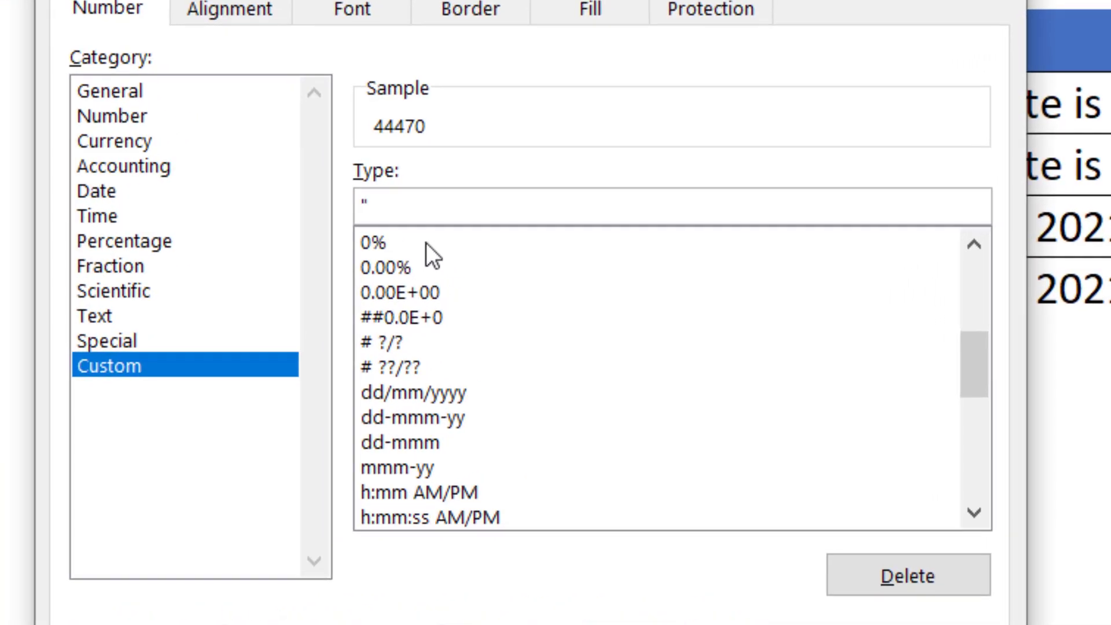
{"action": "type", "text": "The date is "}
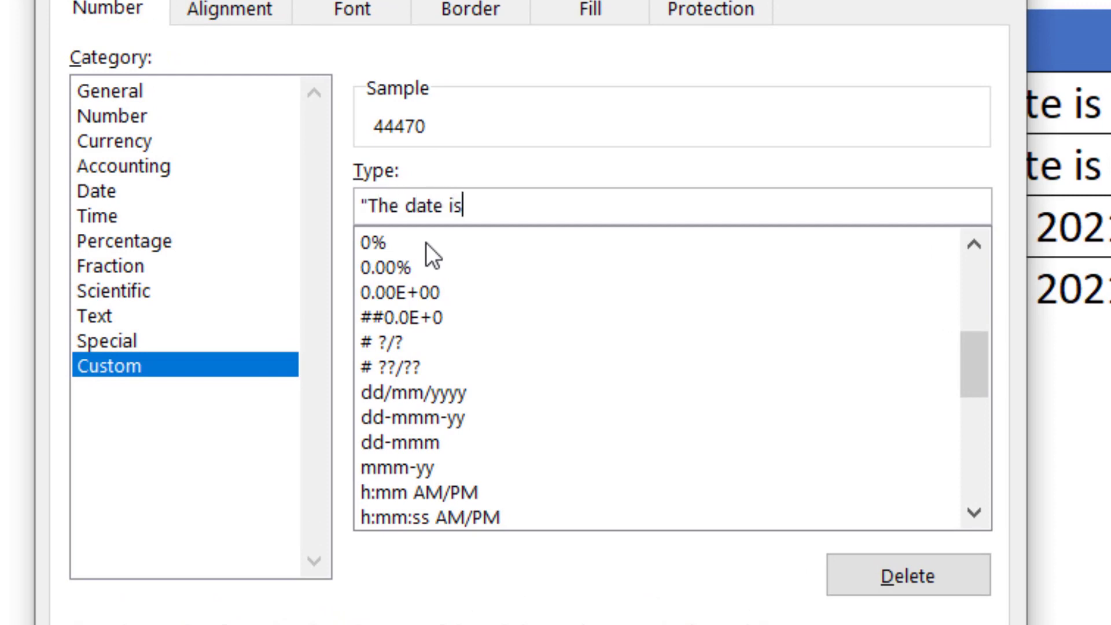
{"action": "type", "text": "\""}
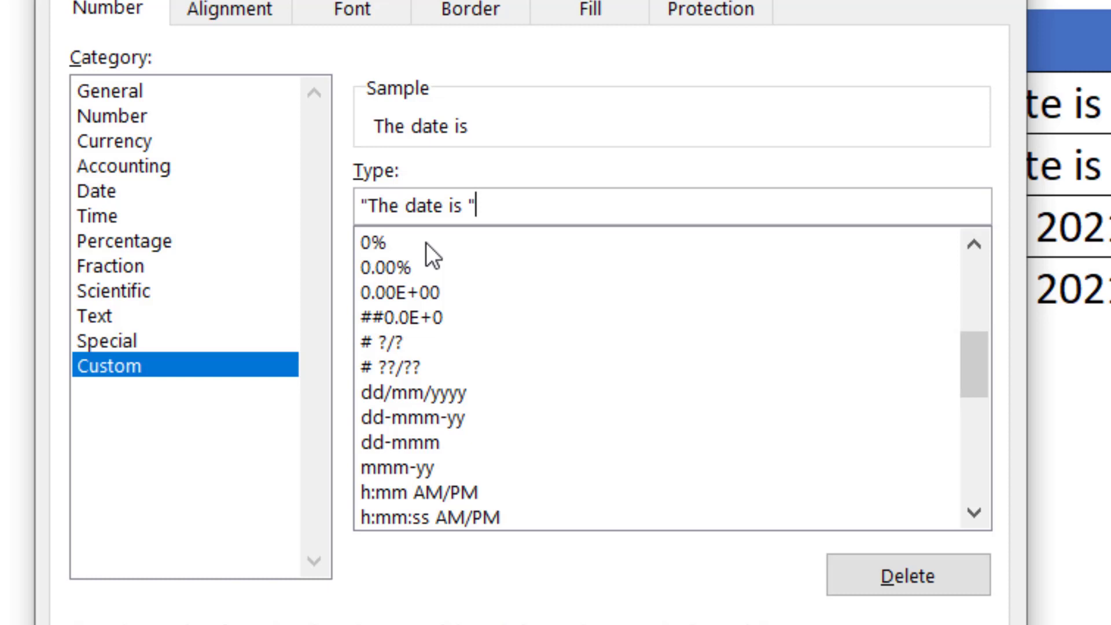
{"action": "type", "text": "ddd"}
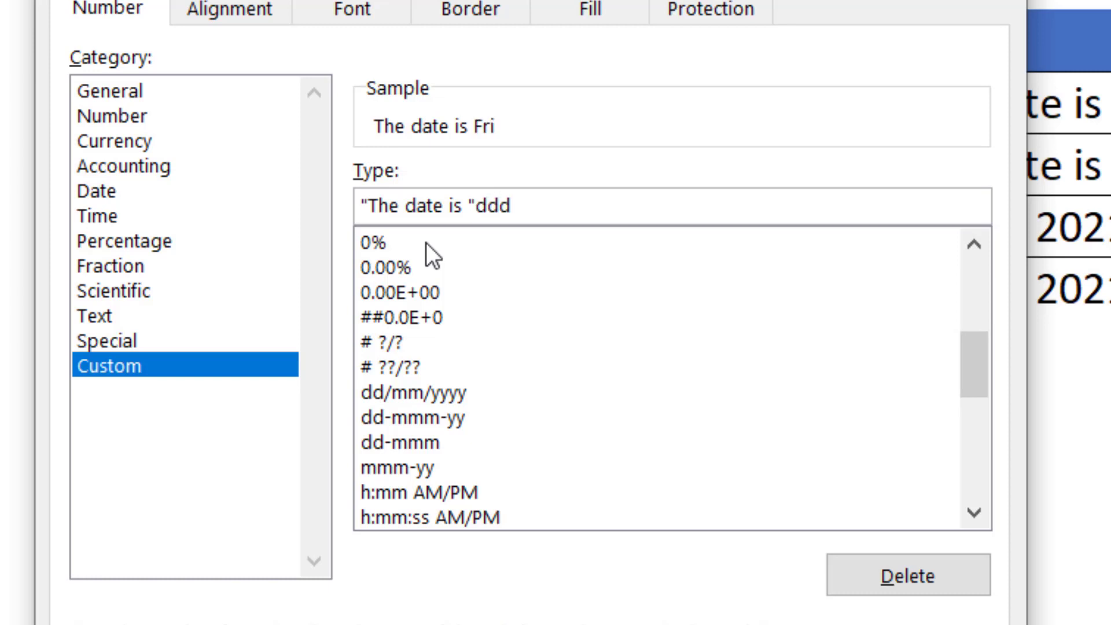
{"action": "type", "text": "d d"}
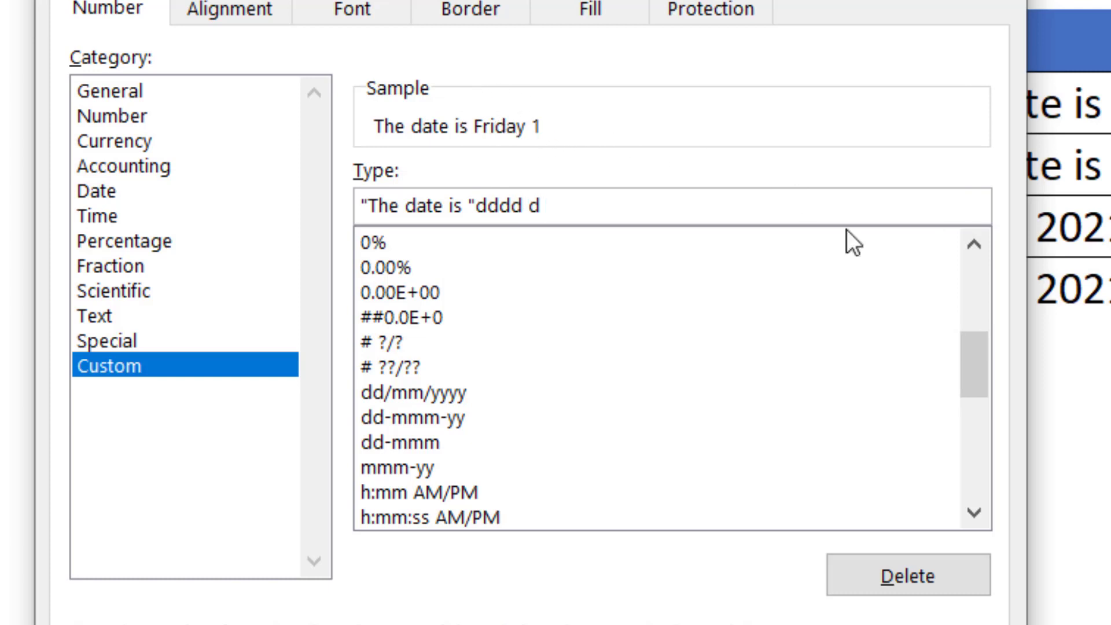
{"action": "type", "text": " m"}
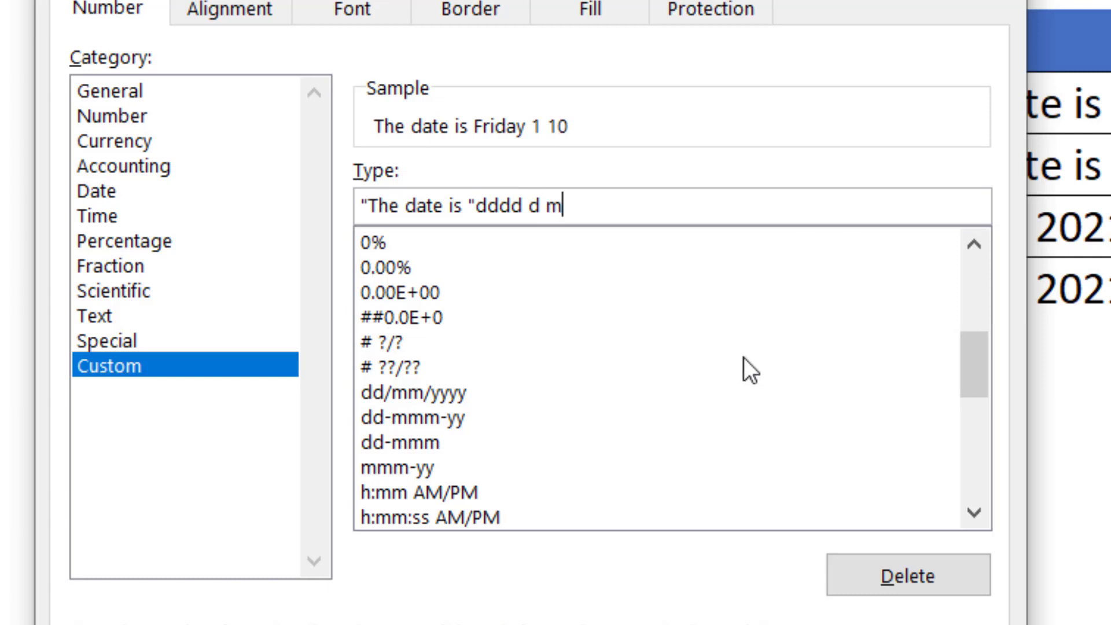
{"action": "type", "text": "mmm"}
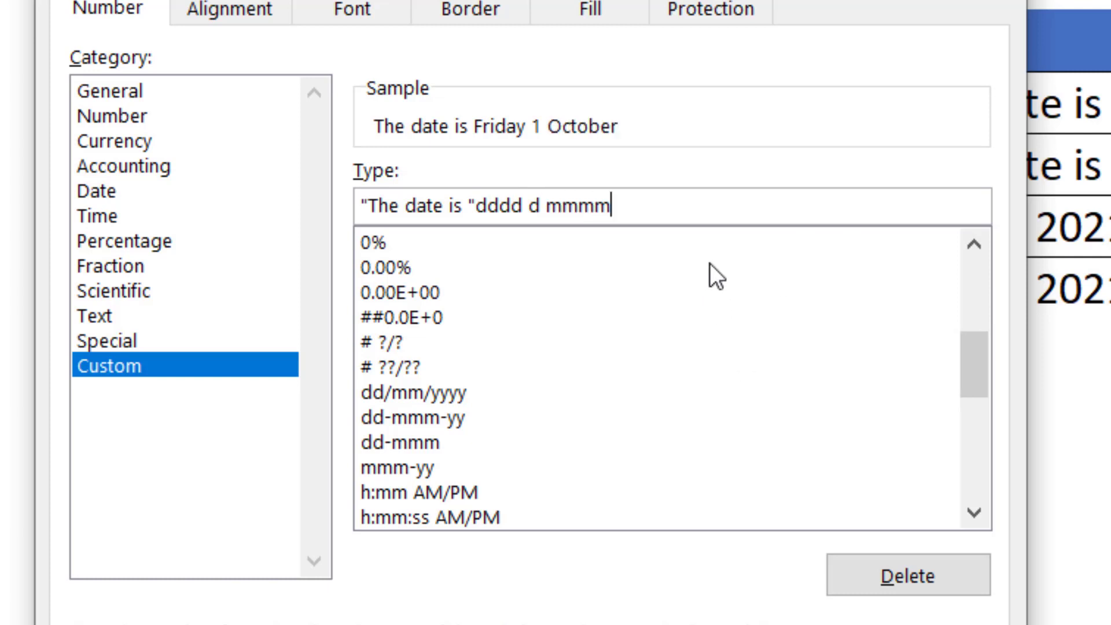
{"action": "type", "text": " yyy"}
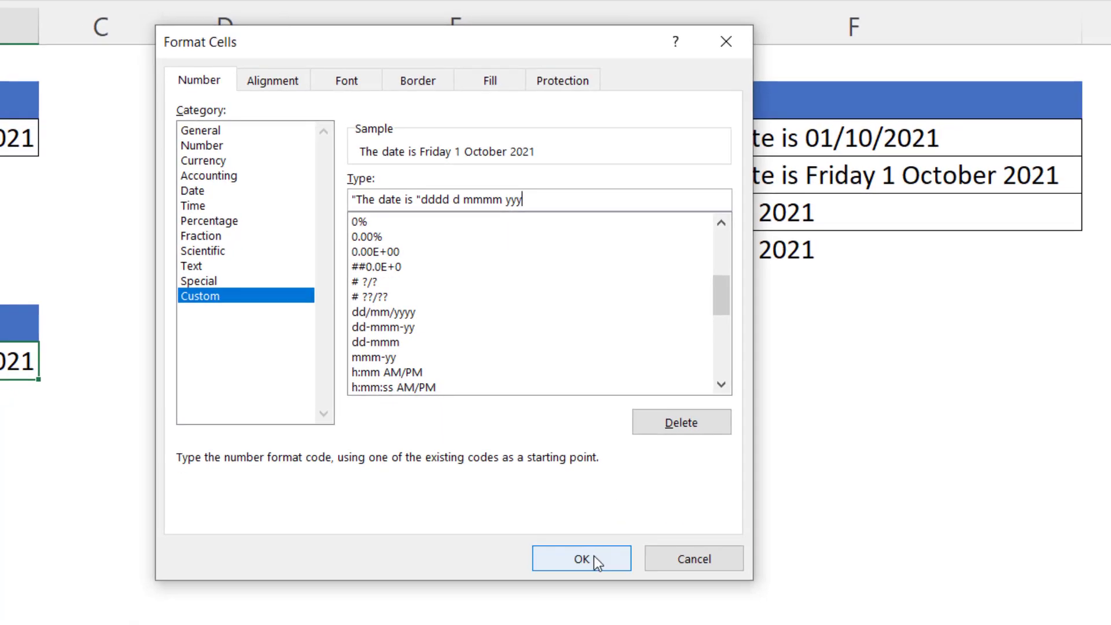
Step: Confirm the custom format so the TODAY cell reads The date is Friday 1 October 2021
{"action": "left_click", "coordinate": [593, 558]}
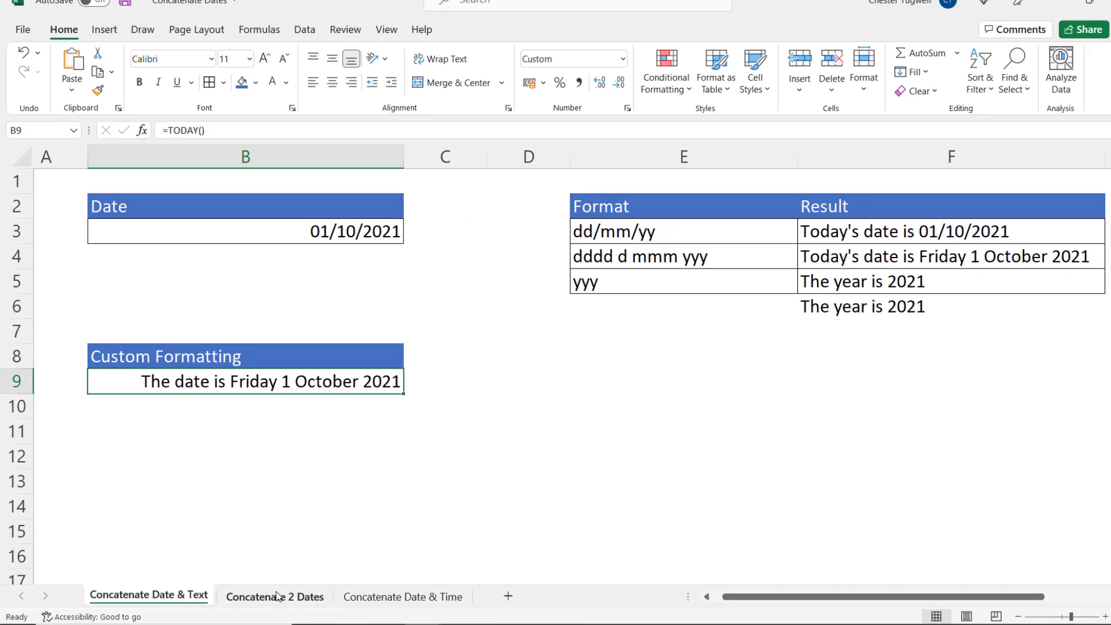
Step: On Concatenate 2 Dates, enter =CONCAT("Between ",TEXT(C2,"dd/mm/yyy")," and ",TEXT(C3,"dd/mm/yyy")) in E2
{"action": "left_click", "coordinate": [428, 580]}
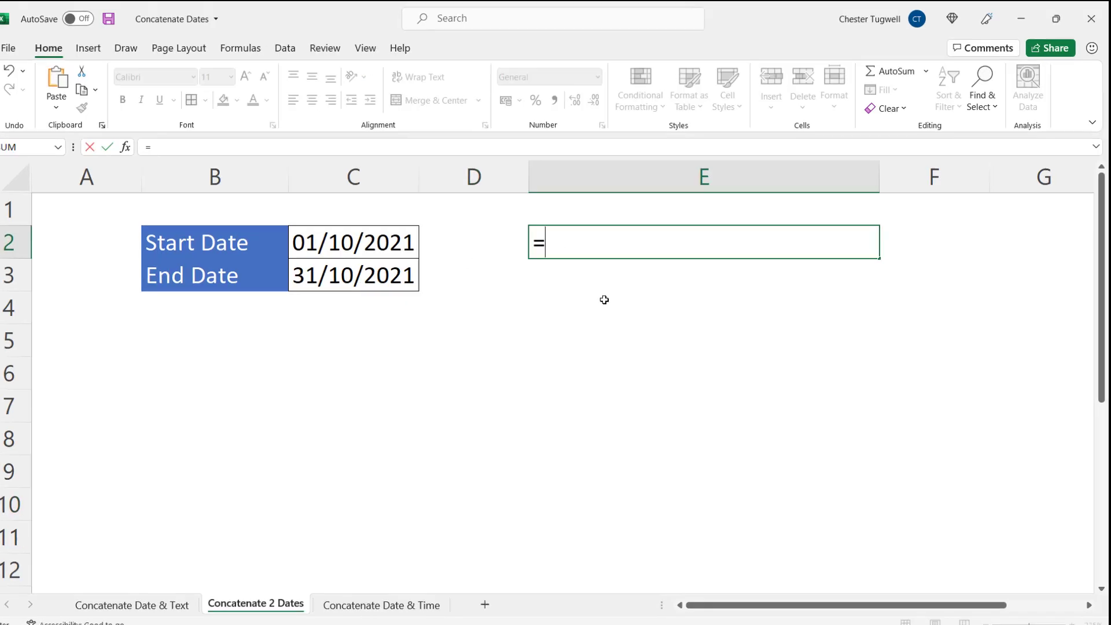
{"action": "type", "text": "conc"}
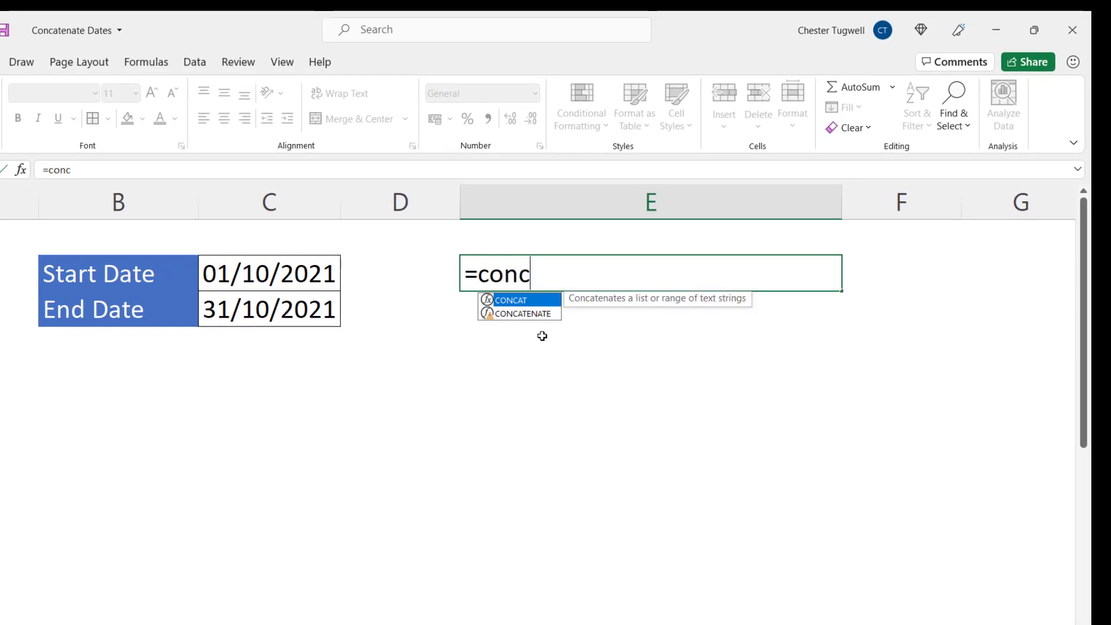
{"action": "double_click", "coordinate": [516, 301]}
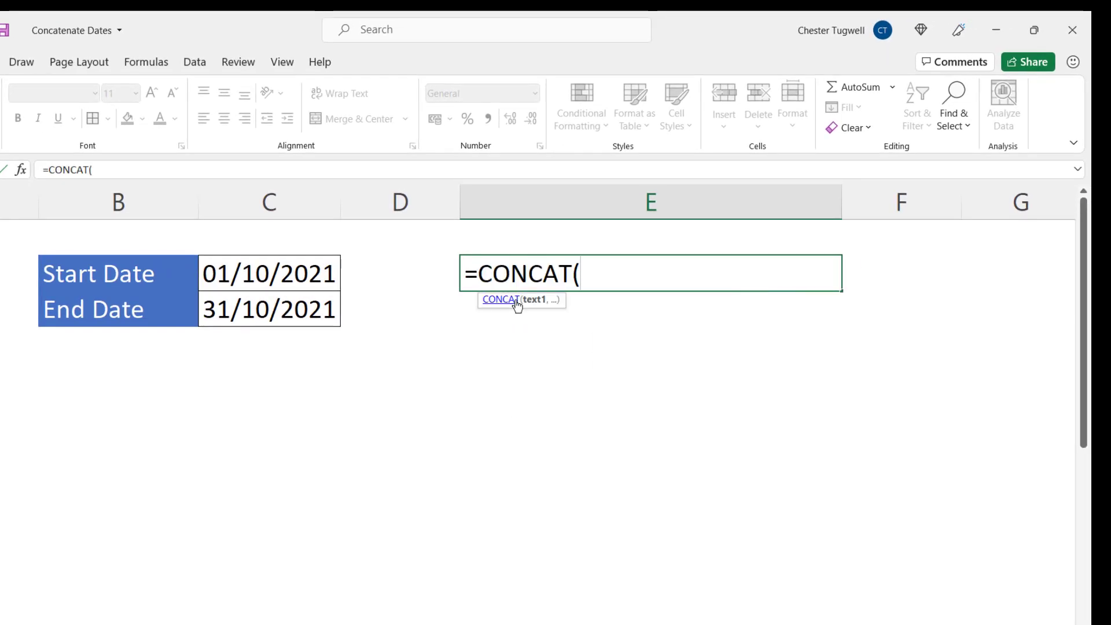
{"action": "type", "text": "\"B"}
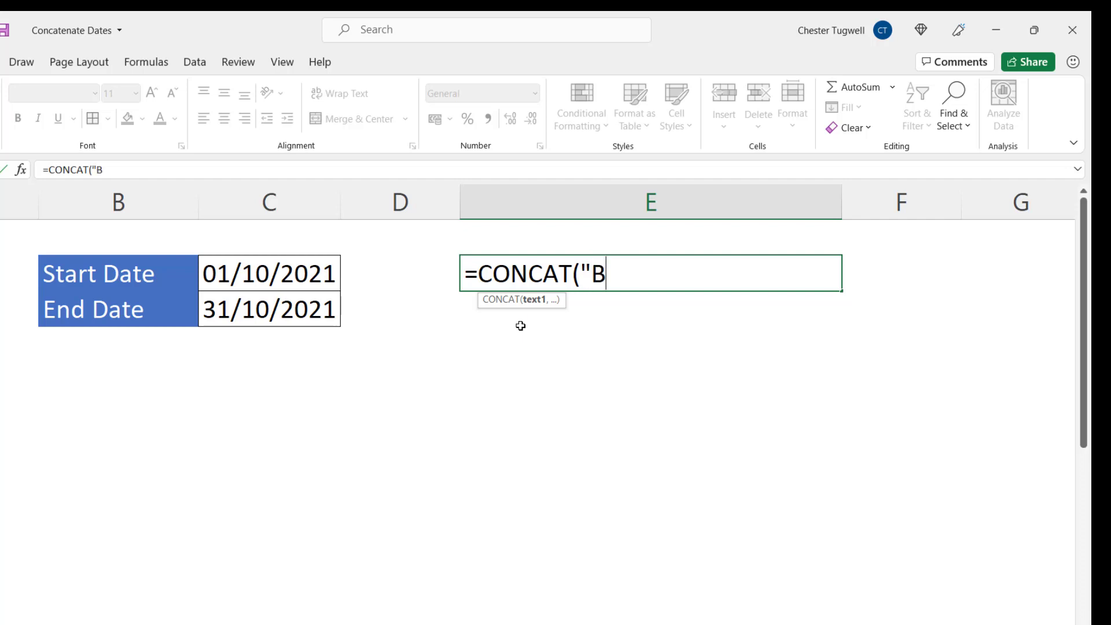
{"action": "type", "text": "etwee"}
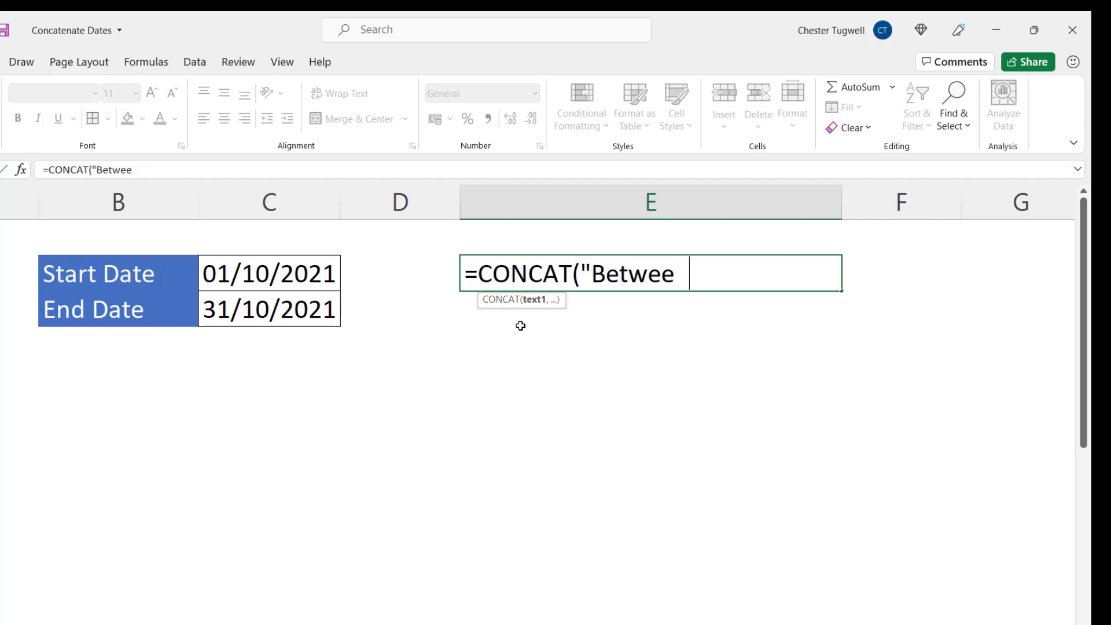
{"action": "type", "text": "n \","}
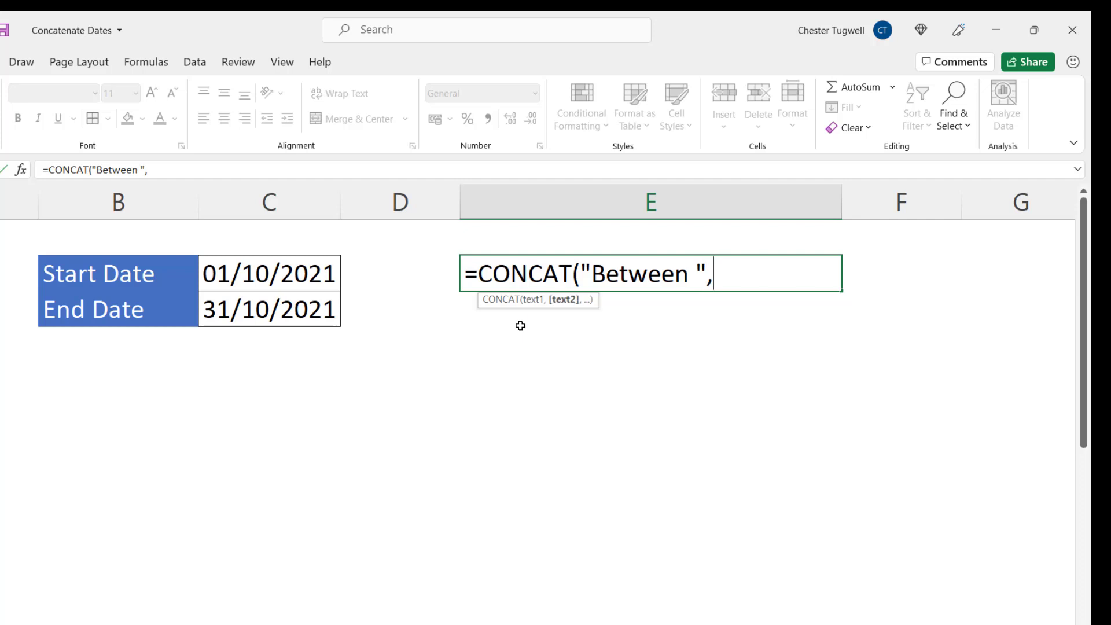
{"action": "type", "text": "text("}
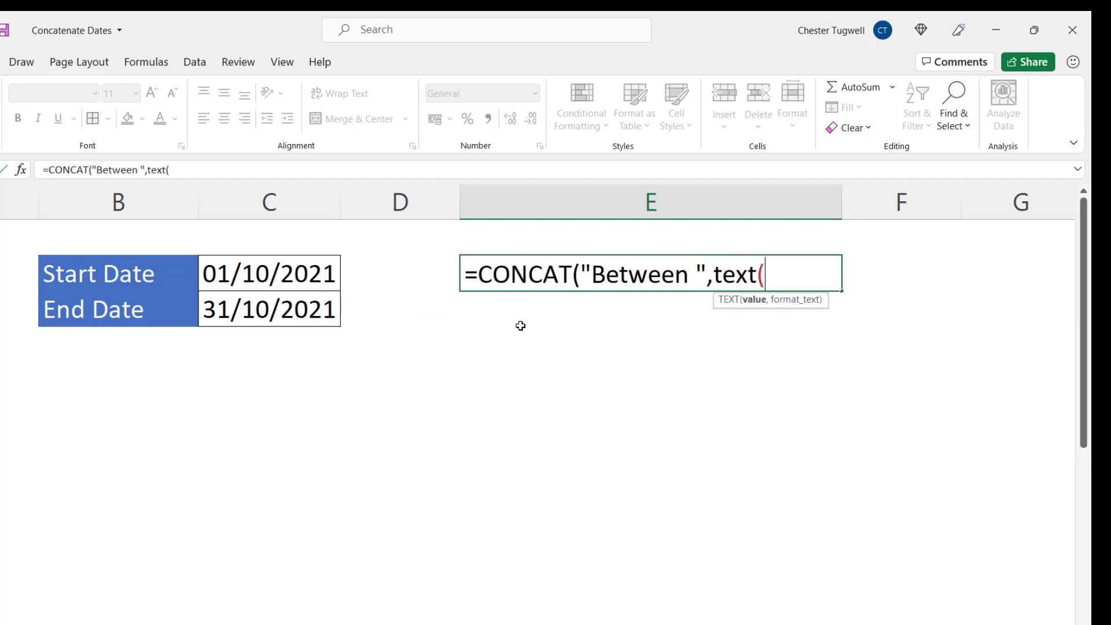
{"action": "left_click", "coordinate": [276, 275]}
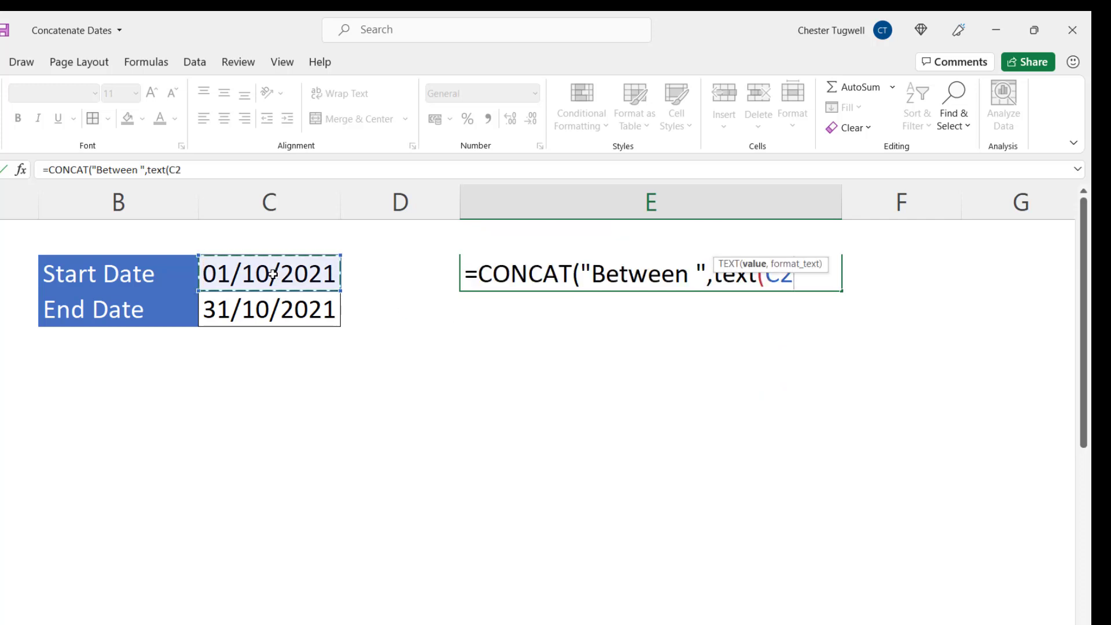
{"action": "type", "text": ",\""}
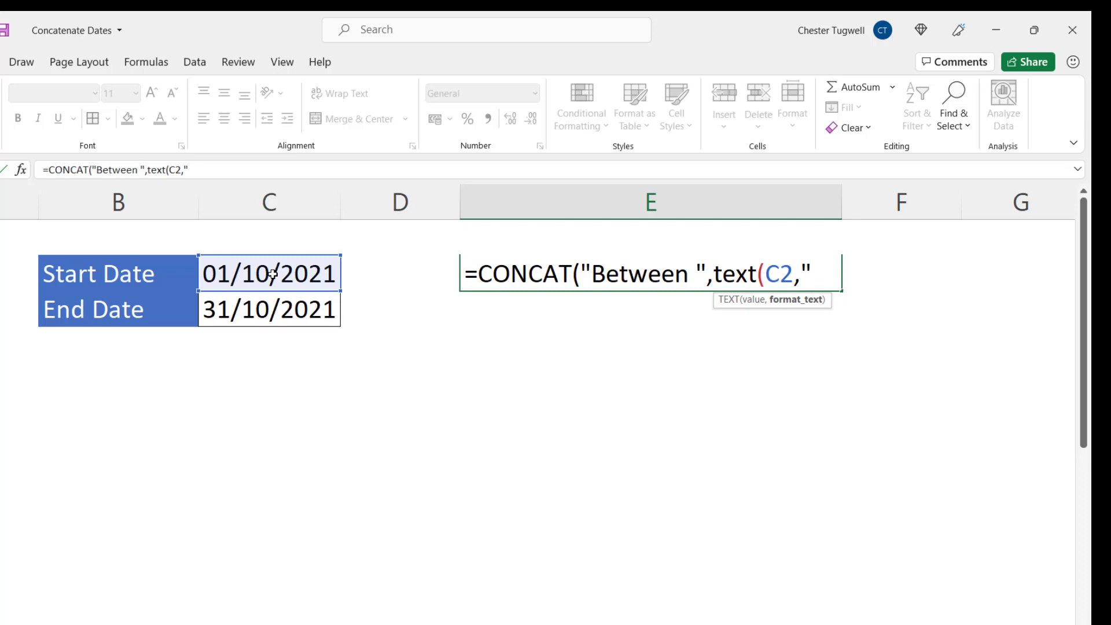
{"action": "type", "text": "dd/mm/yyy"}
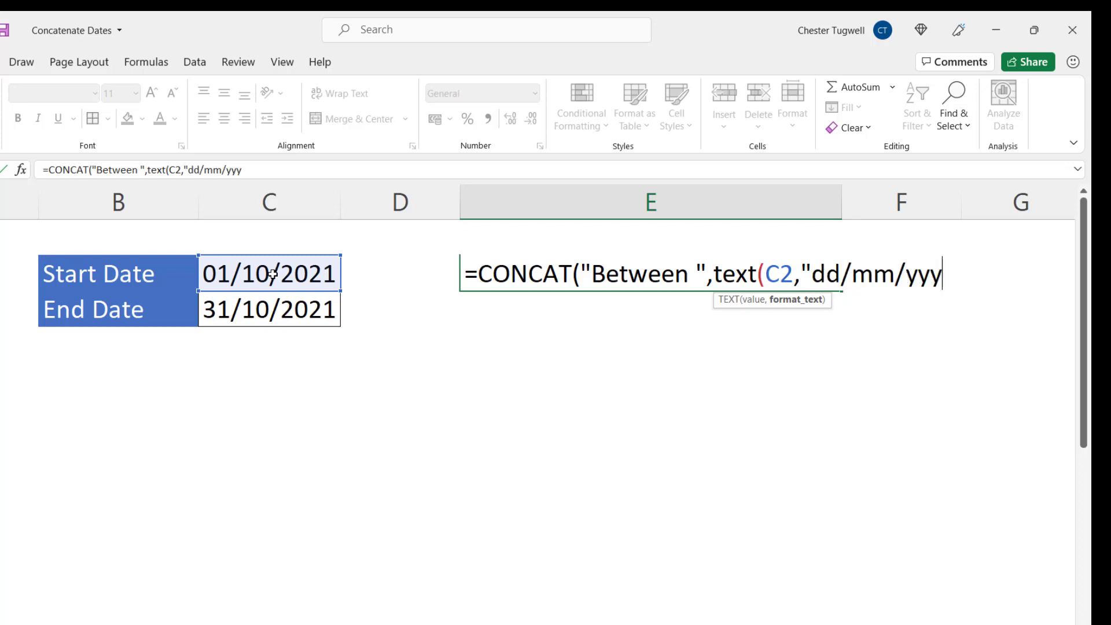
{"action": "type", "text": "\") "}
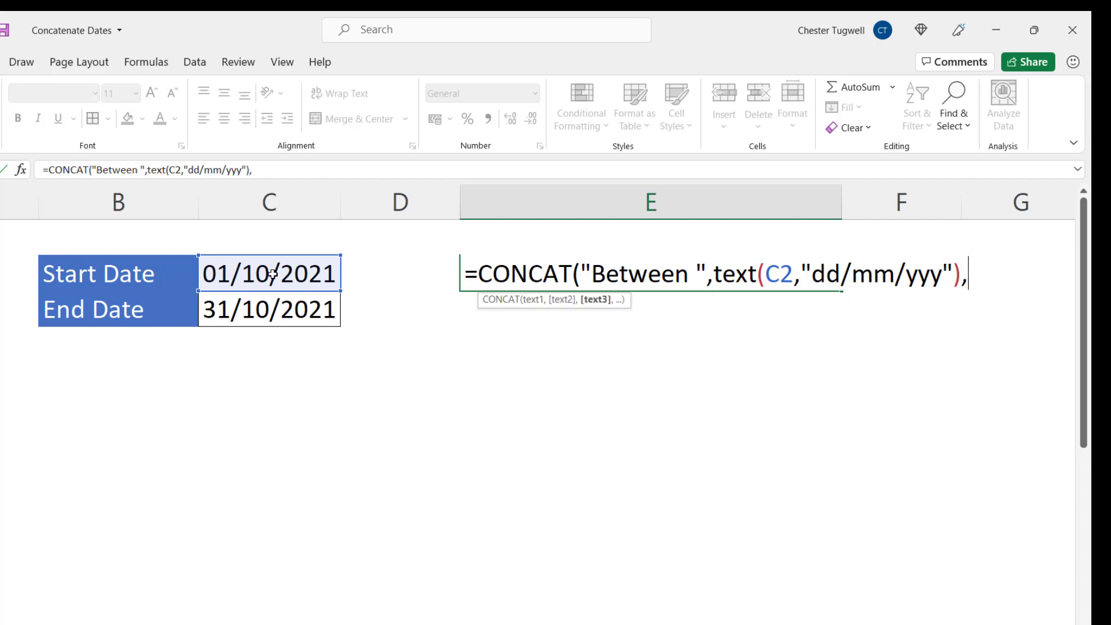
{"action": "type", "text": "\" and "}
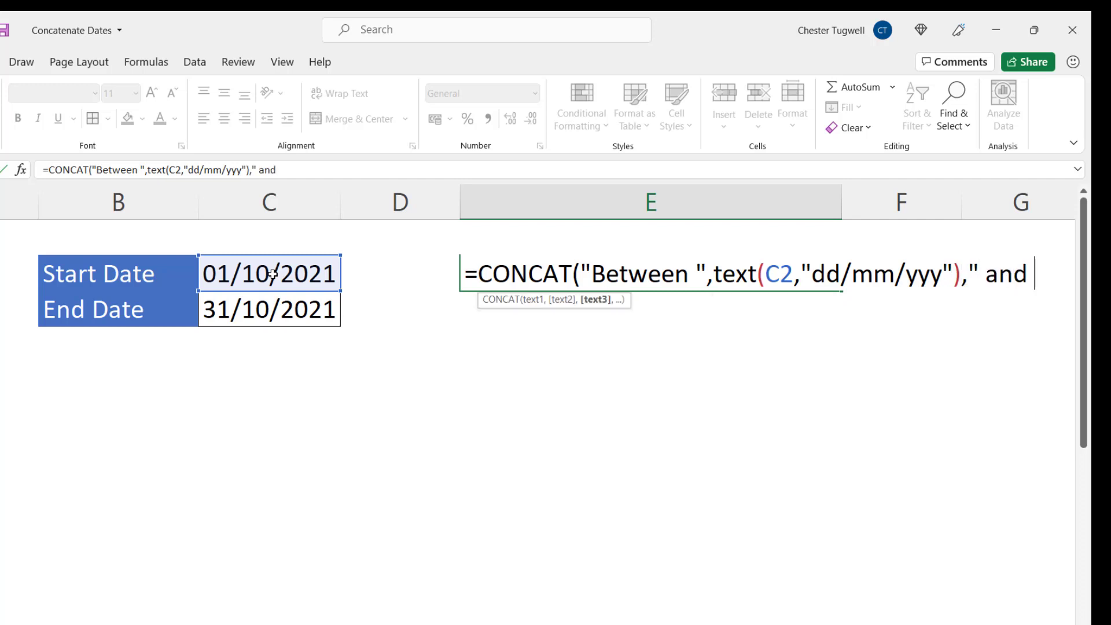
{"action": "type", "text": "\",text("}
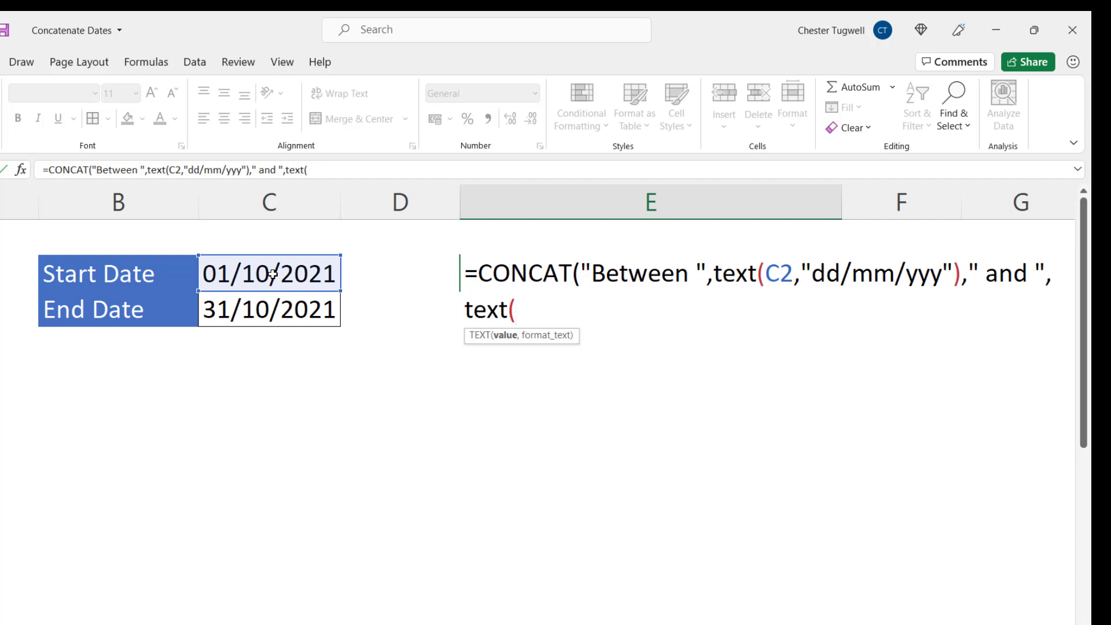
{"action": "left_click", "coordinate": [237, 309]}
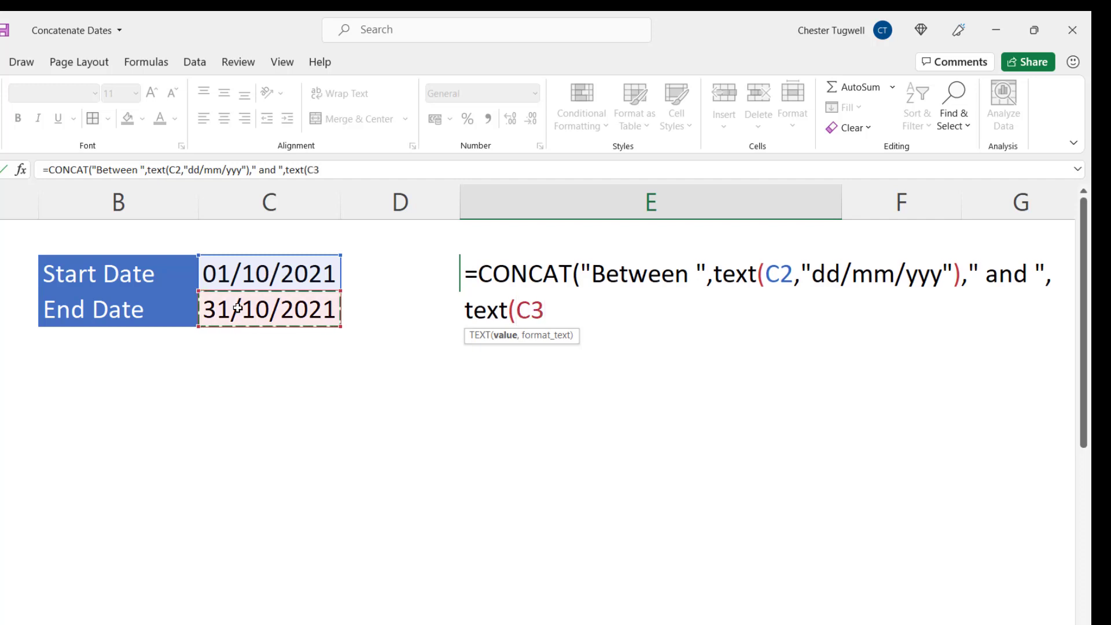
{"action": "type", "text": ",\""}
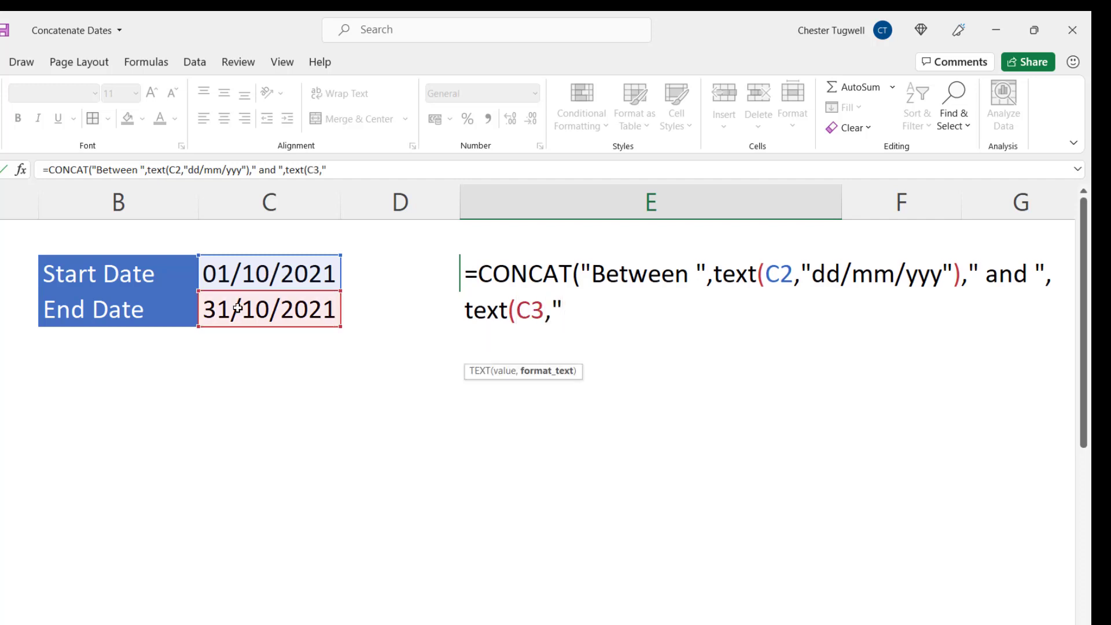
{"action": "type", "text": "dd/mm/yyy"}
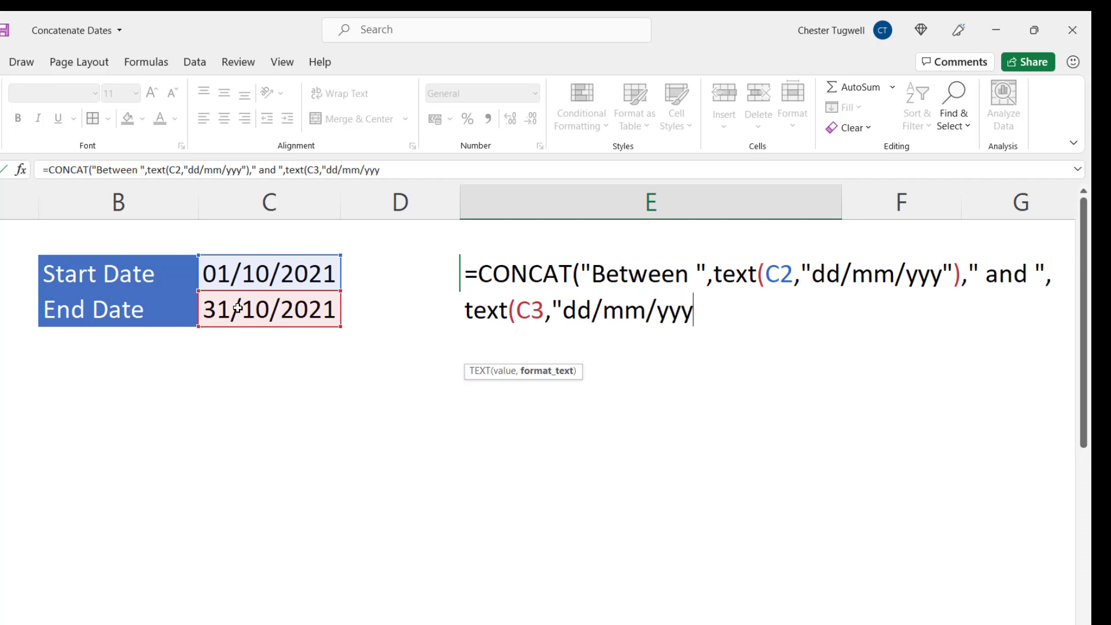
{"action": "type", "text": "\")"}
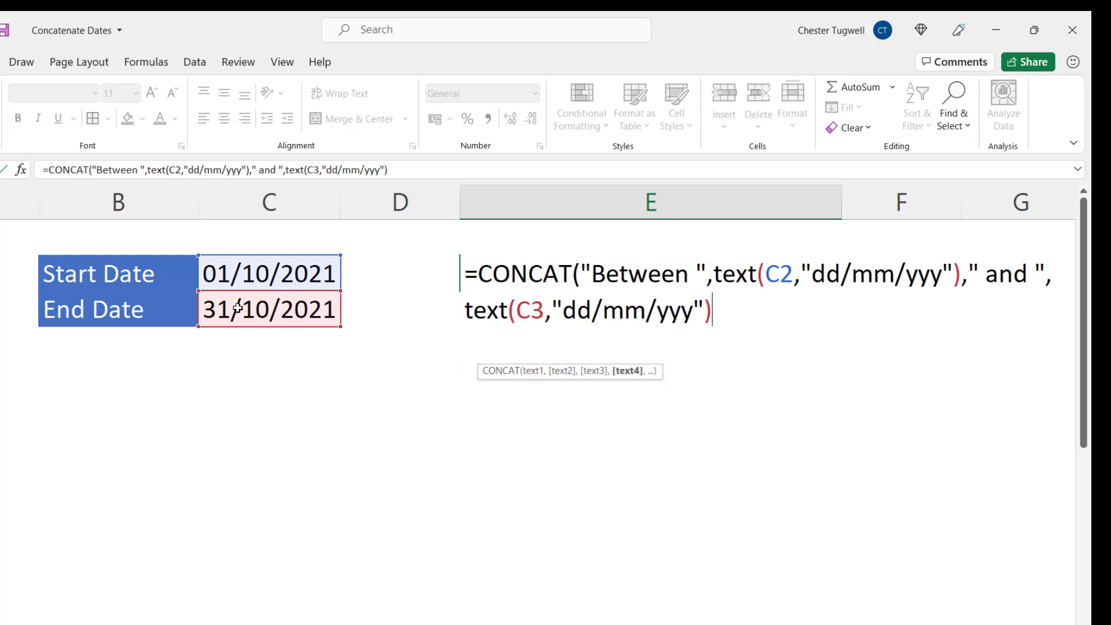
{"action": "type", "text": ")"}
{"action": "key", "text": "Return"}
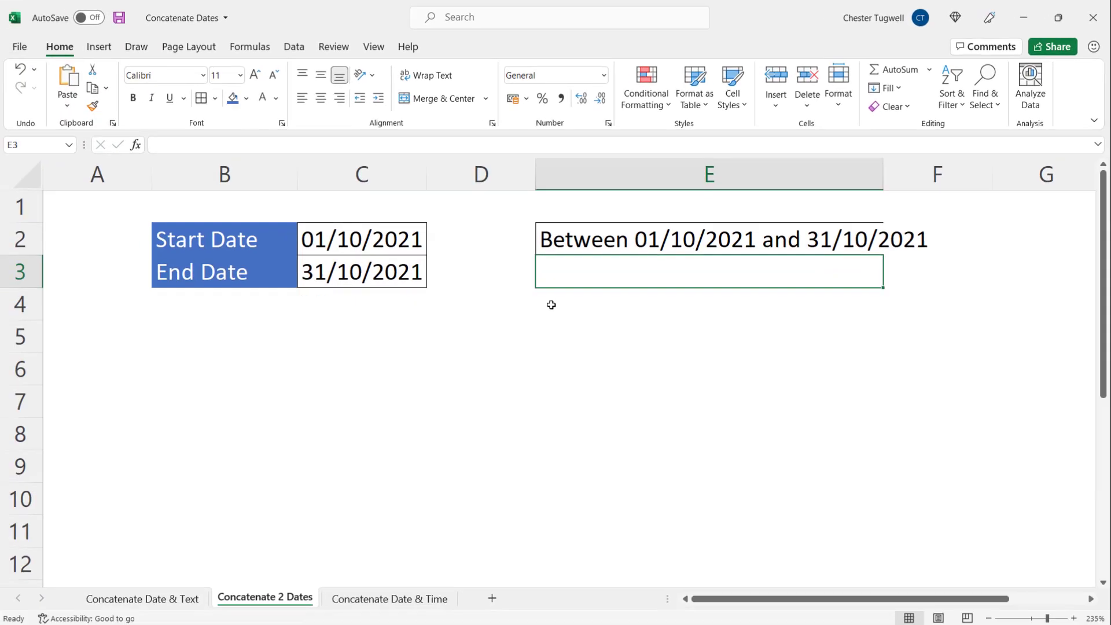
Step: On the Concatenate Date & Time sheet, enter =B3+C3 in D3 and fill it down to D12
{"action": "left_click", "coordinate": [389, 598]}
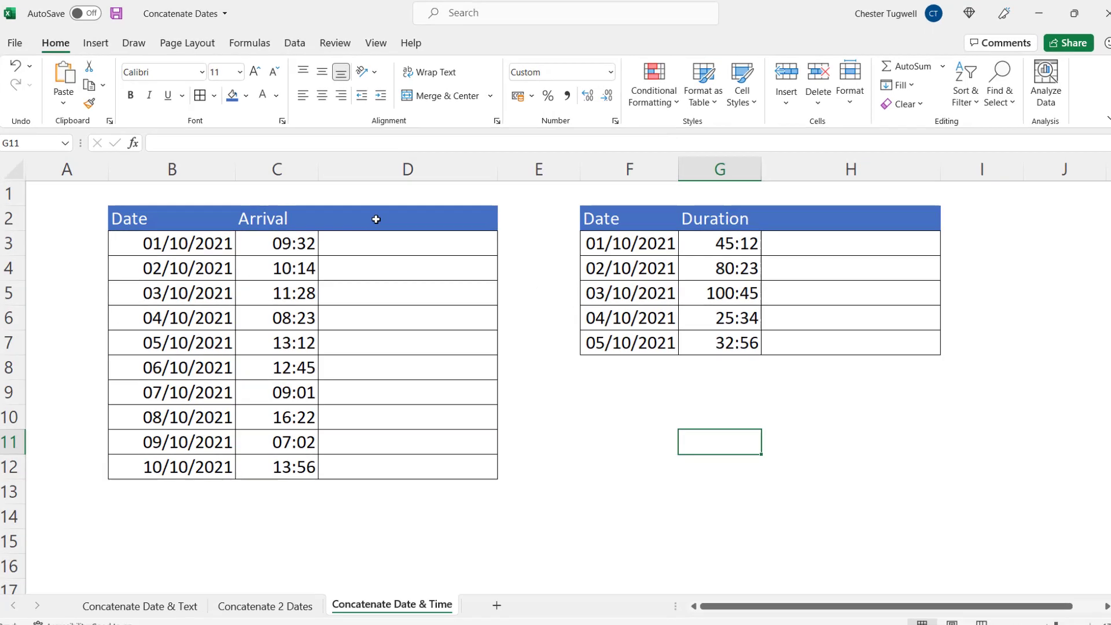
{"action": "left_click", "coordinate": [371, 244]}
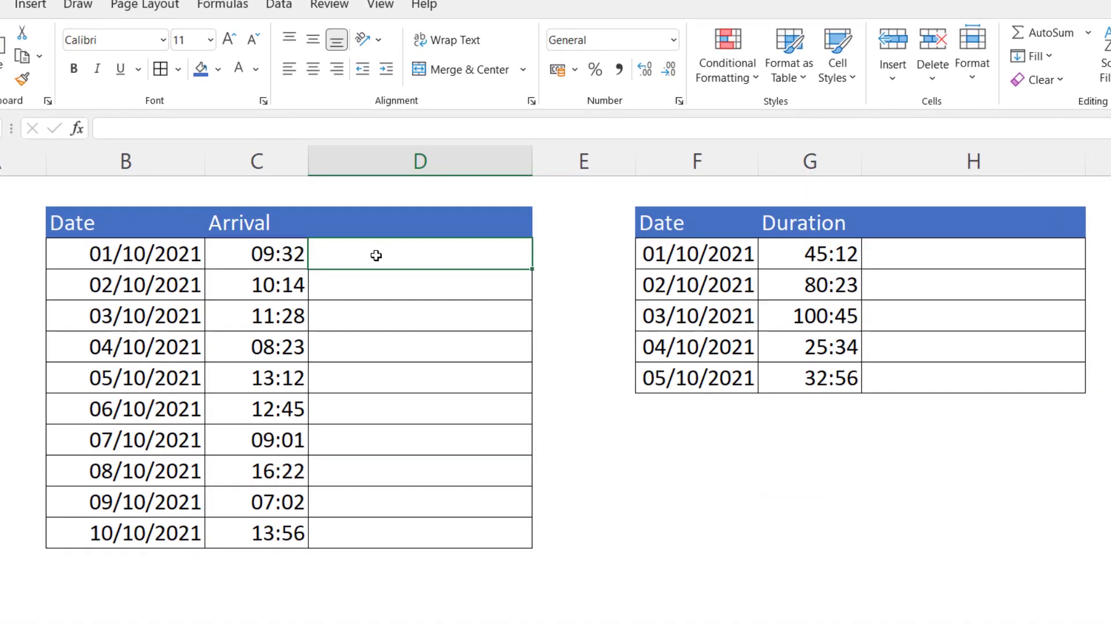
{"action": "type", "text": "="}
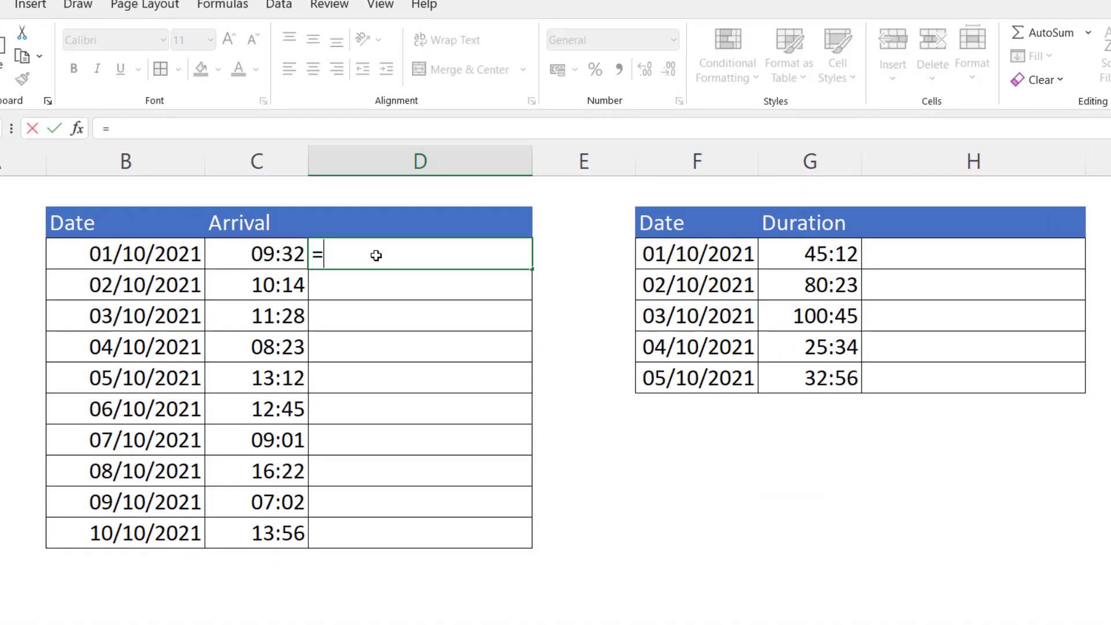
{"action": "left_click", "coordinate": [165, 257]}
{"action": "type", "text": "+"}
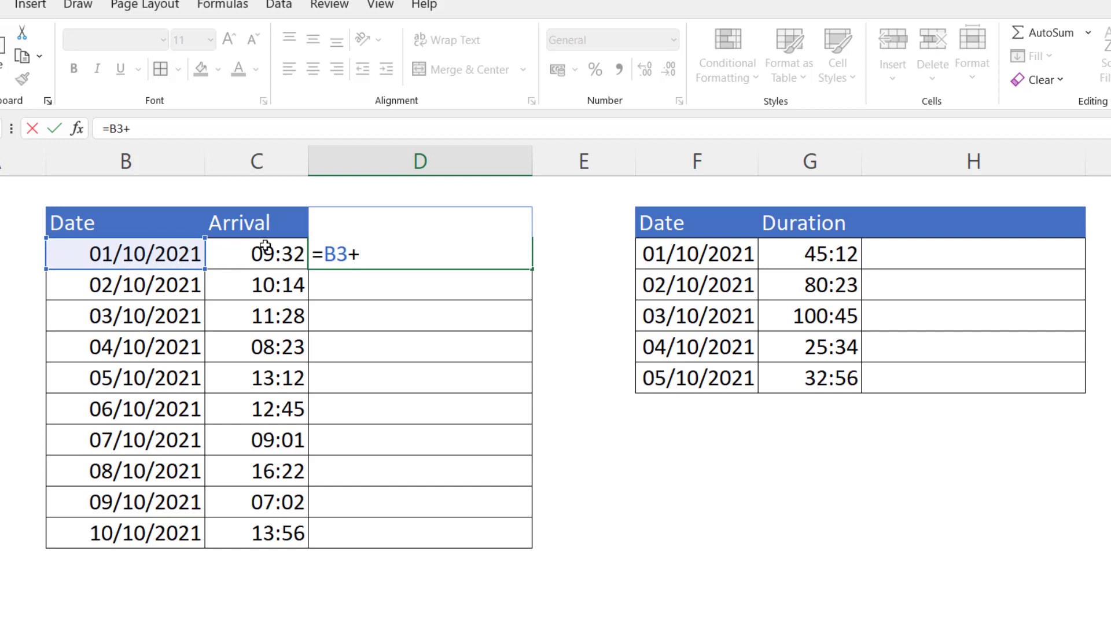
{"action": "left_click", "coordinate": [265, 245]}
{"action": "key", "text": "Return"}
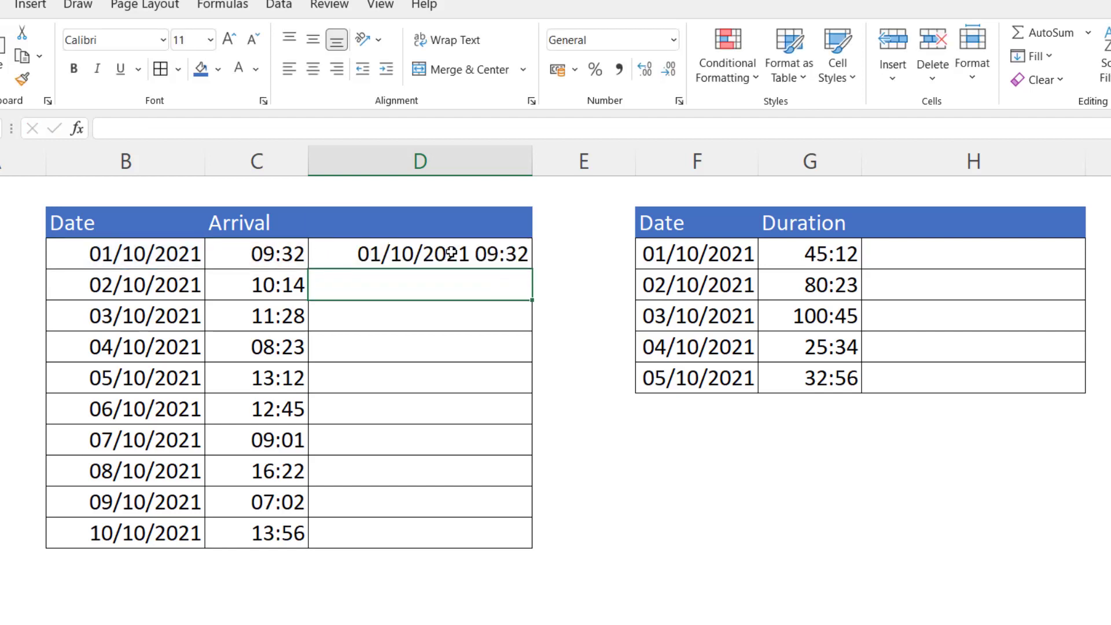
{"action": "left_click", "coordinate": [510, 261]}
{"action": "double_click", "coordinate": [531, 268]}
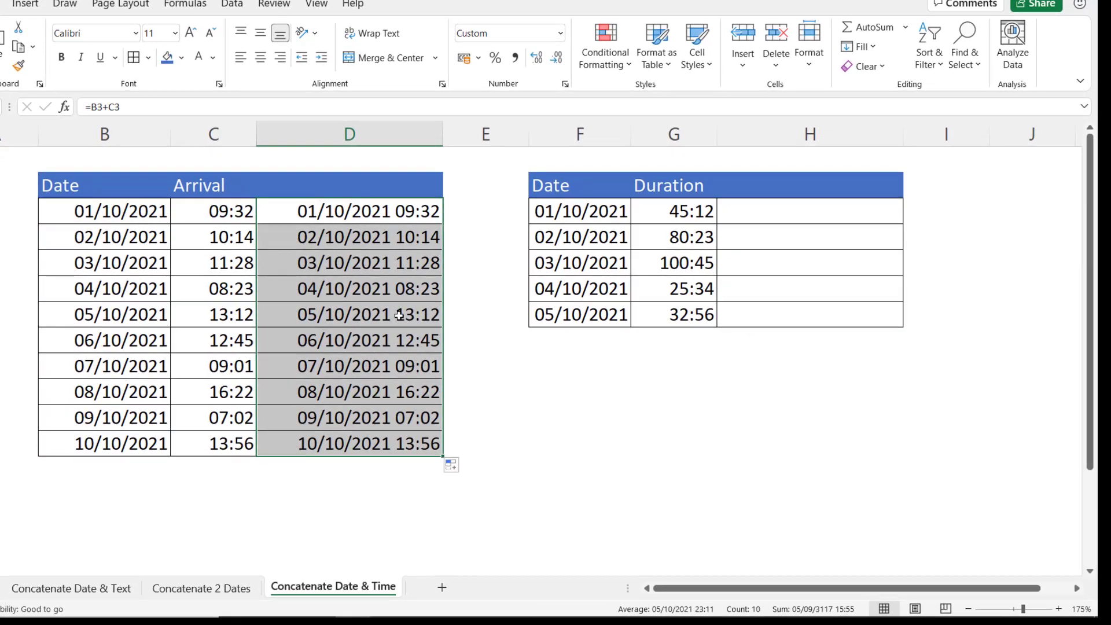
Step: Apply the custom number format dd/mm/yyyy hh:mm AM/PM to D3:D12
{"action": "right_click", "coordinate": [399, 315]}
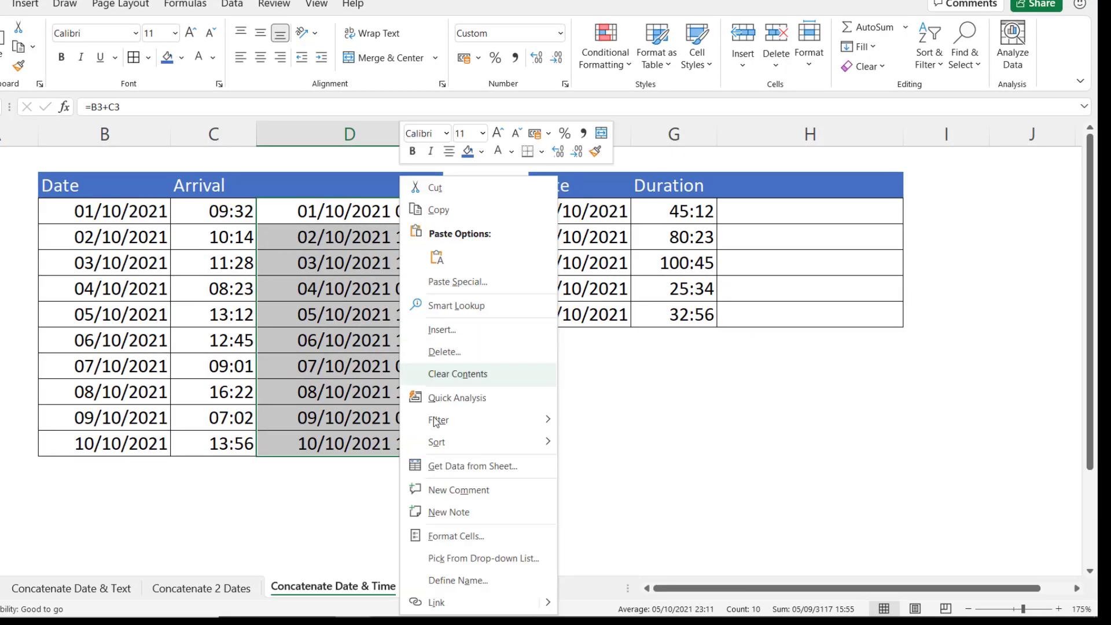
{"action": "left_click", "coordinate": [442, 533]}
{"action": "left_click", "coordinate": [529, 596]}
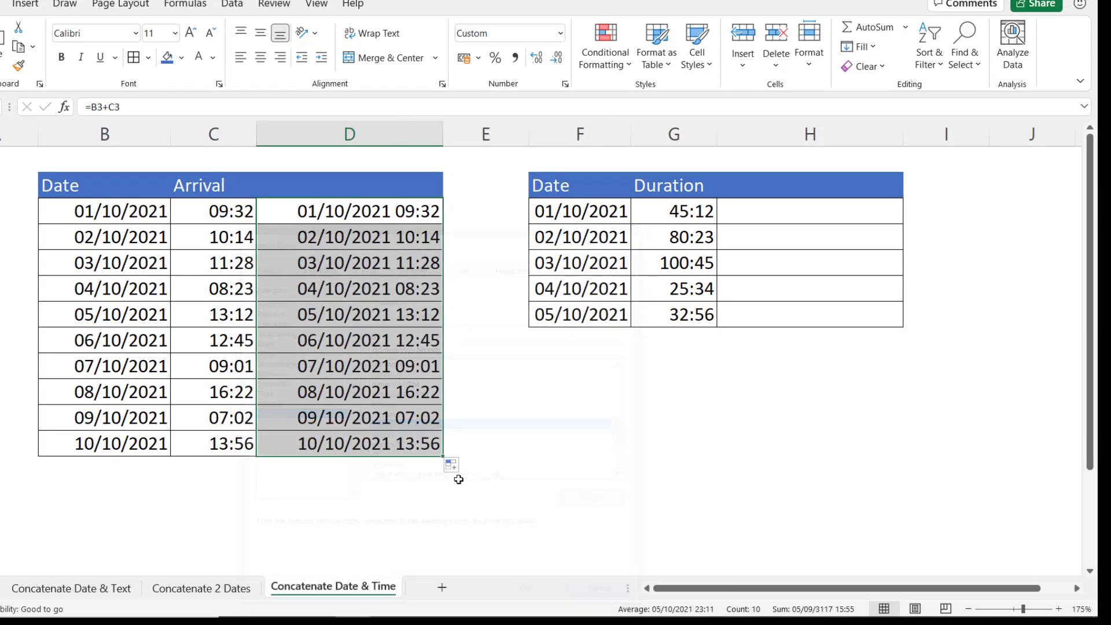
{"action": "key", "text": "ctrl+1"}
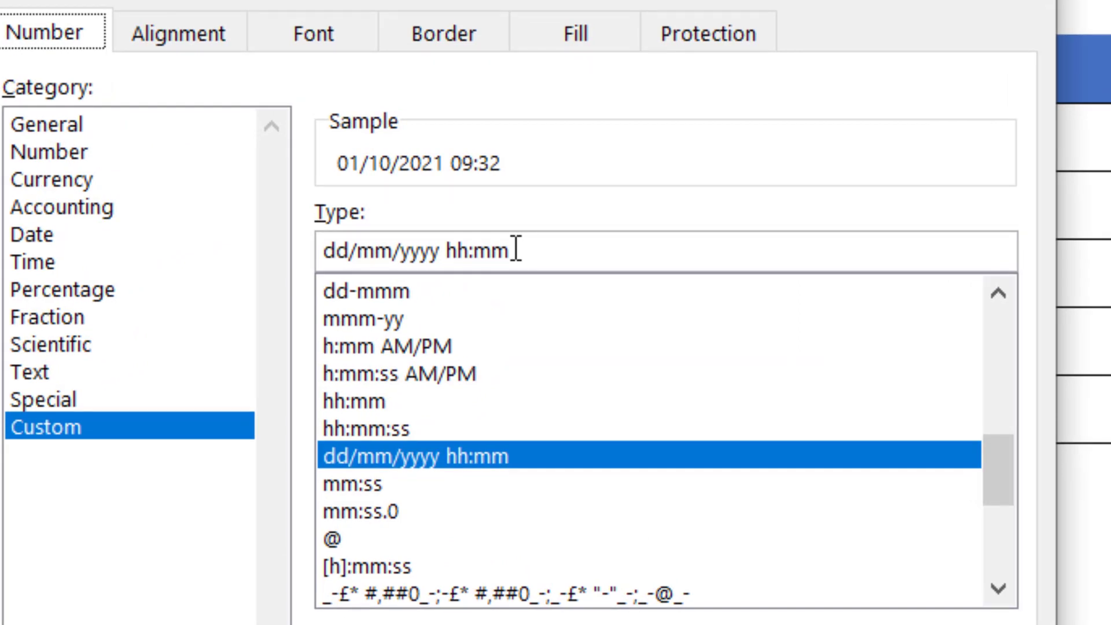
{"action": "left_click", "coordinate": [515, 250]}
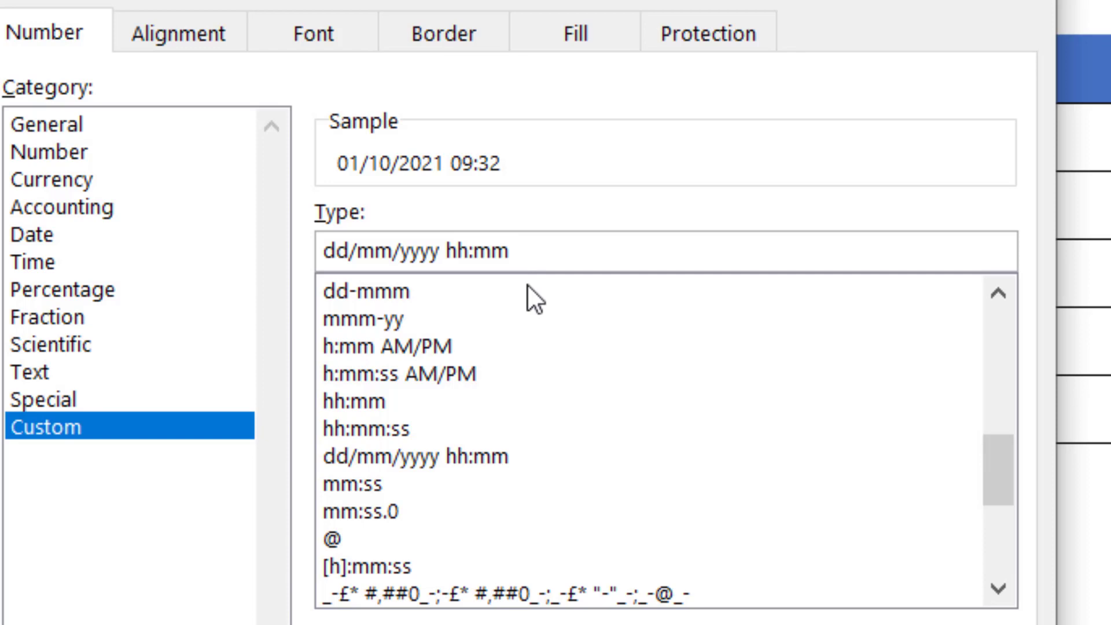
{"action": "type", "text": "AM/PM"}
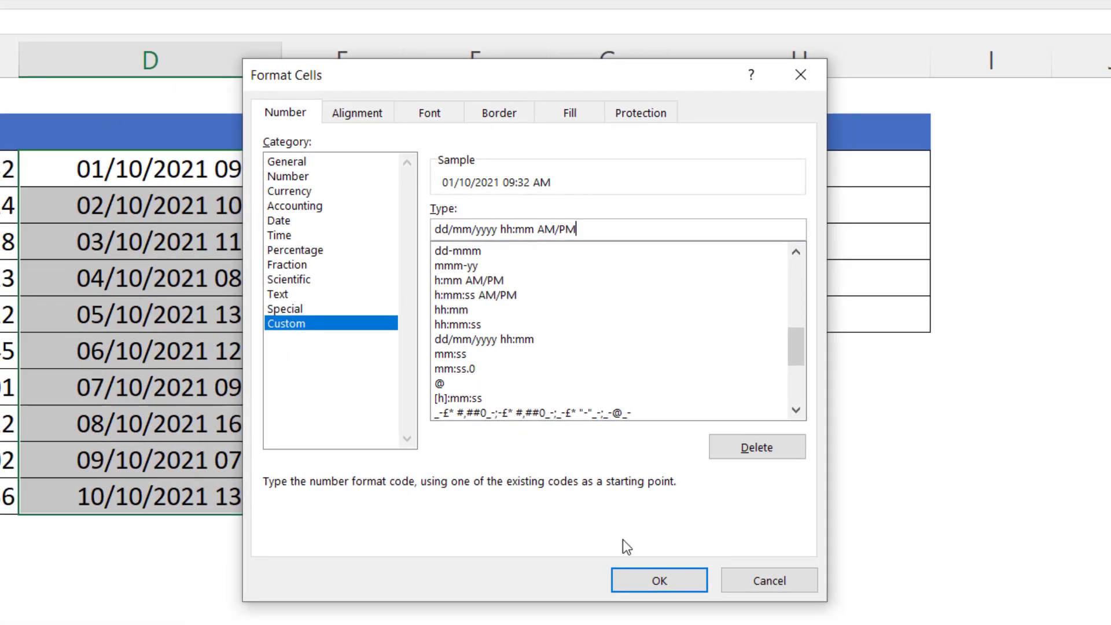
{"action": "left_click", "coordinate": [634, 583]}
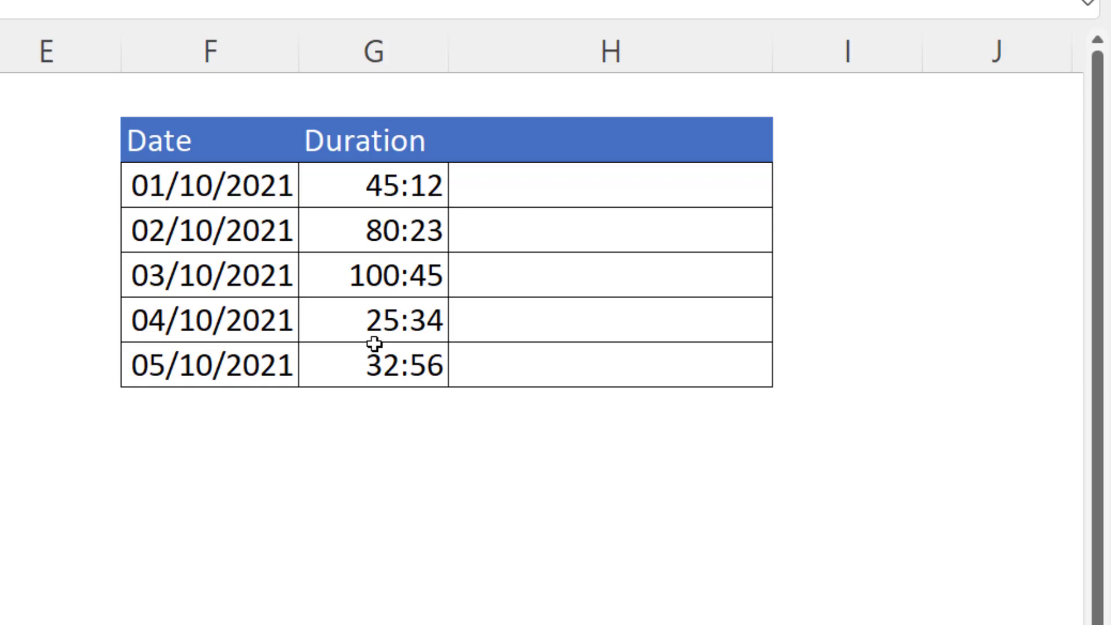
{"action": "left_click", "coordinate": [513, 193]}
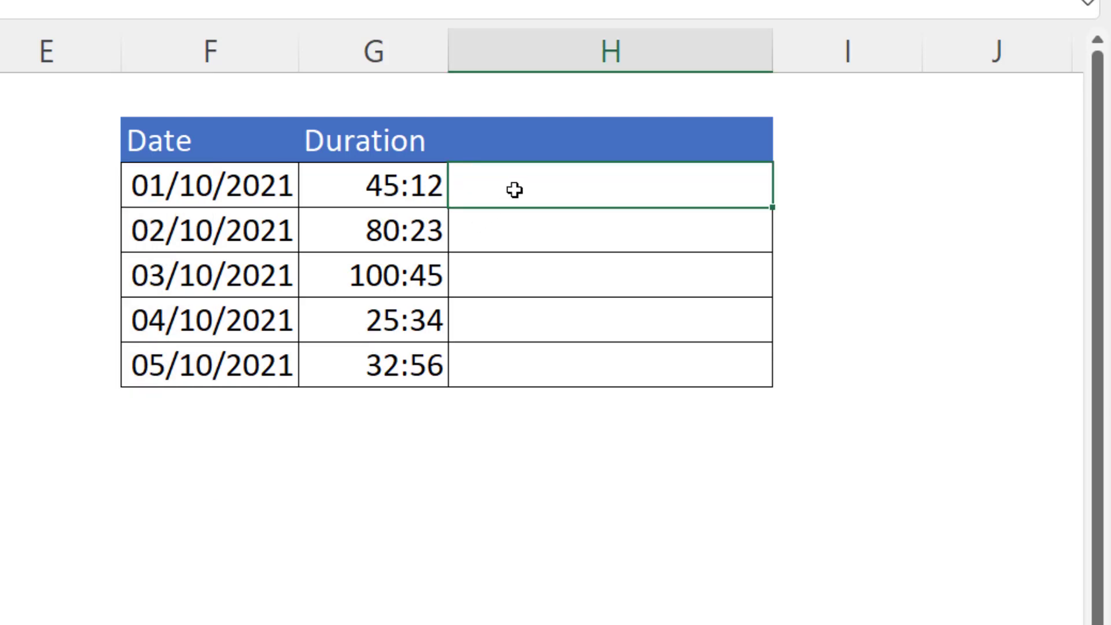
{"action": "type", "text": "="}
{"action": "left_click", "coordinate": [215, 196]}
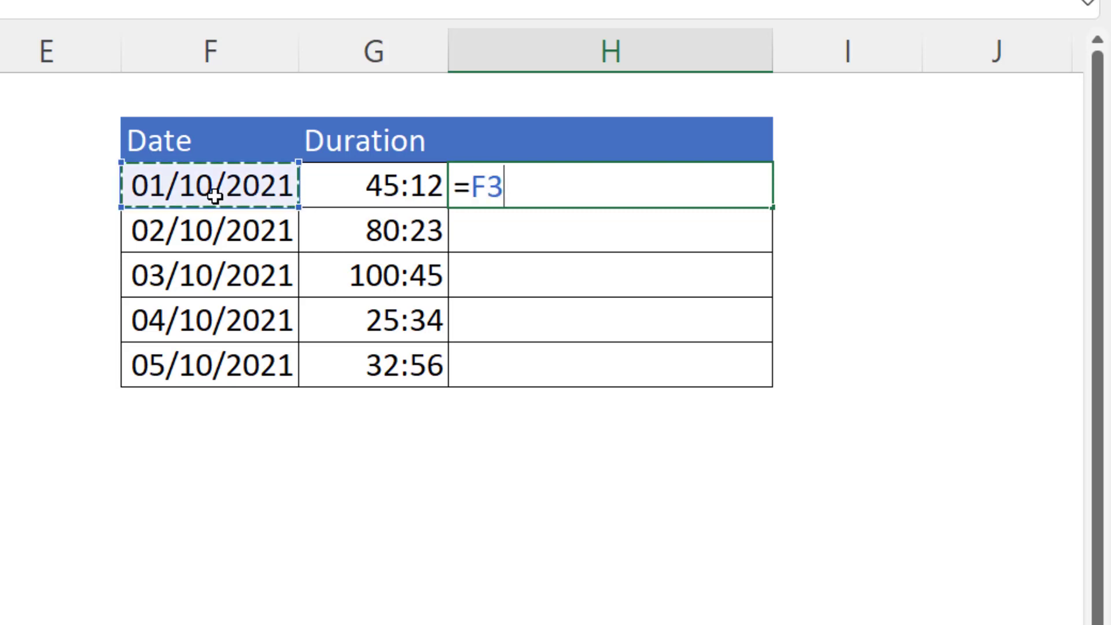
{"action": "type", "text": "+"}
{"action": "left_click", "coordinate": [384, 183]}
{"action": "key", "text": "Return"}
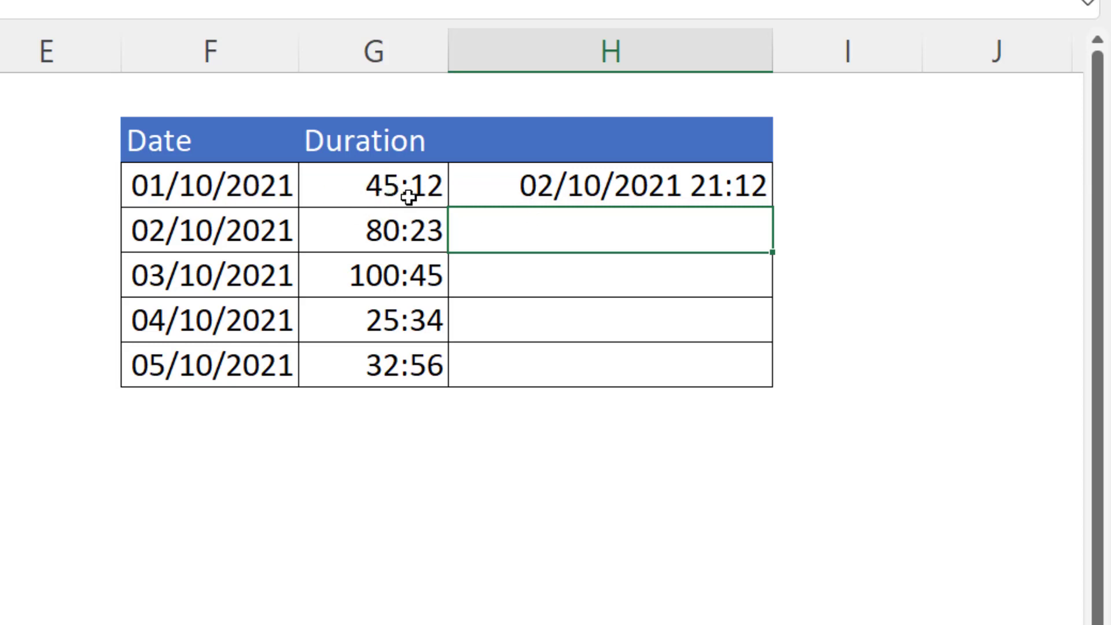
{"action": "left_click", "coordinate": [590, 186]}
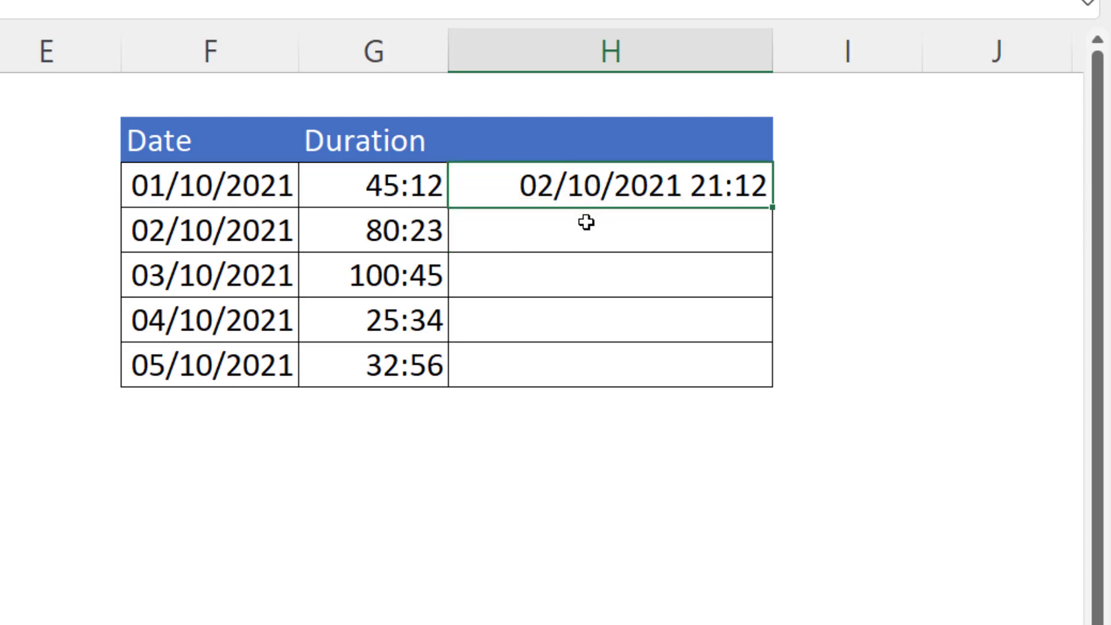
{"action": "key", "text": "Delete"}
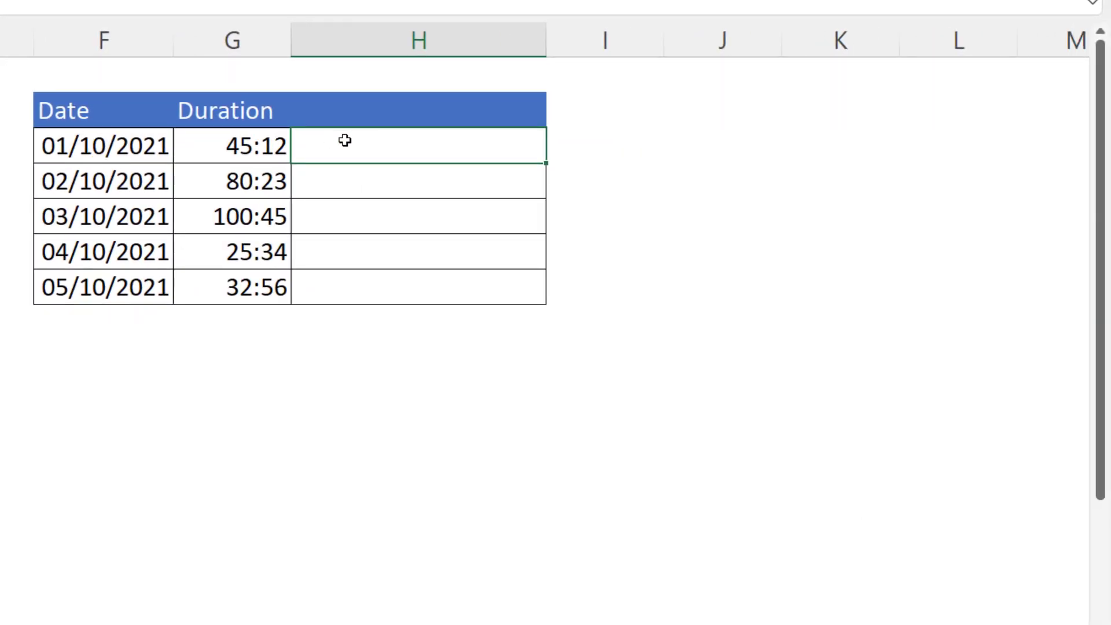
Step: Enter =CONCAT(TEXT(F3,"dd/mm/yyy")," - ",TEXT(G3,"hh:mm")) in H3
{"action": "type", "text": "=con"}
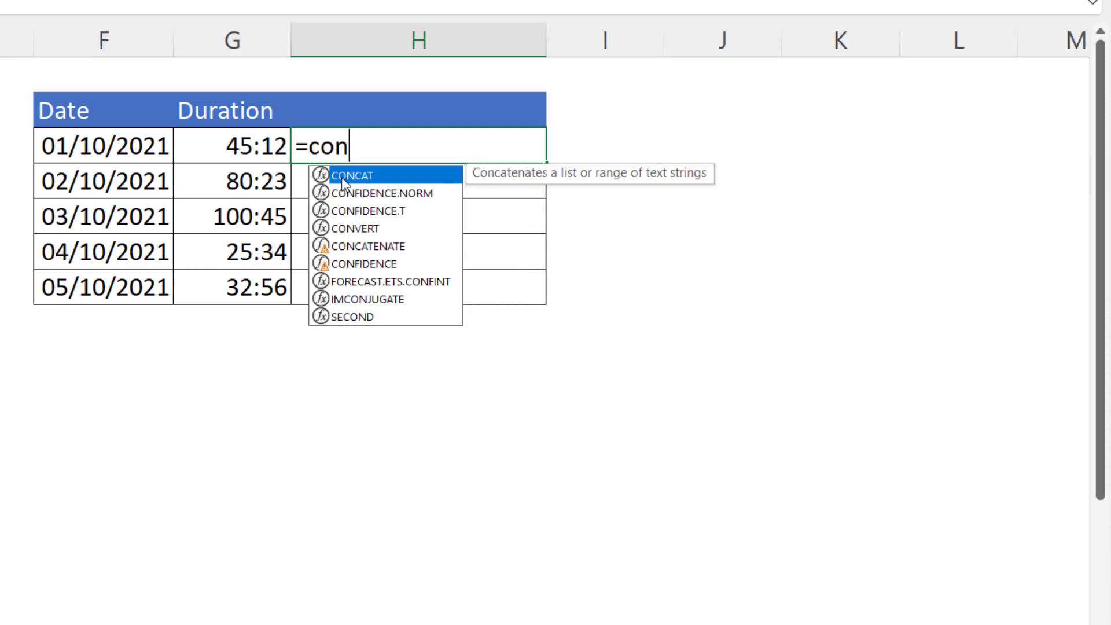
{"action": "key", "text": "Tab"}
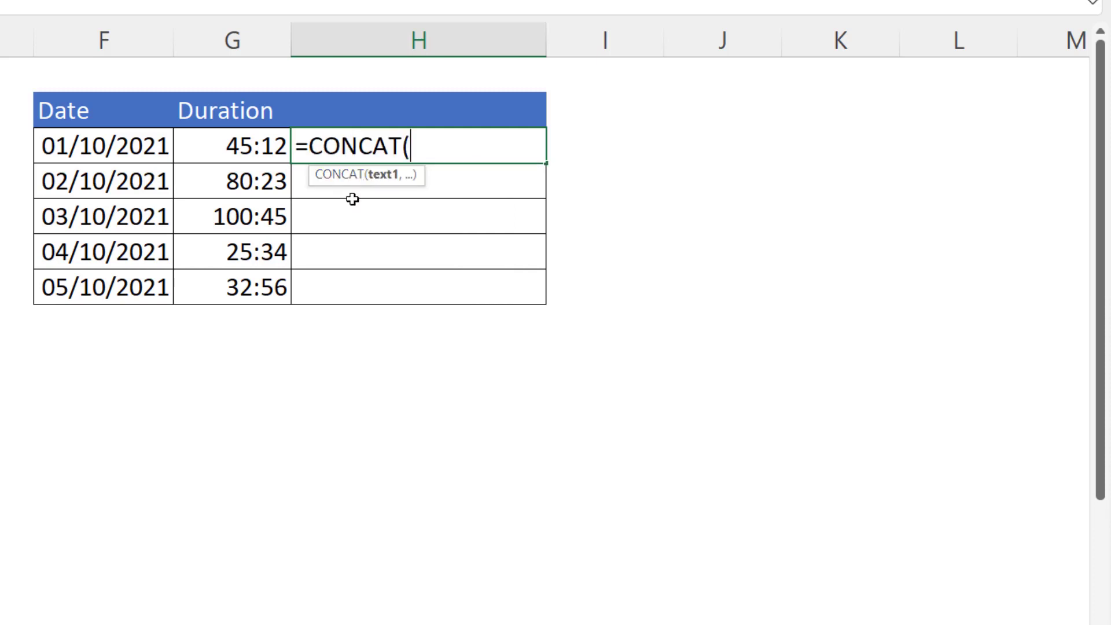
{"action": "type", "text": "text("}
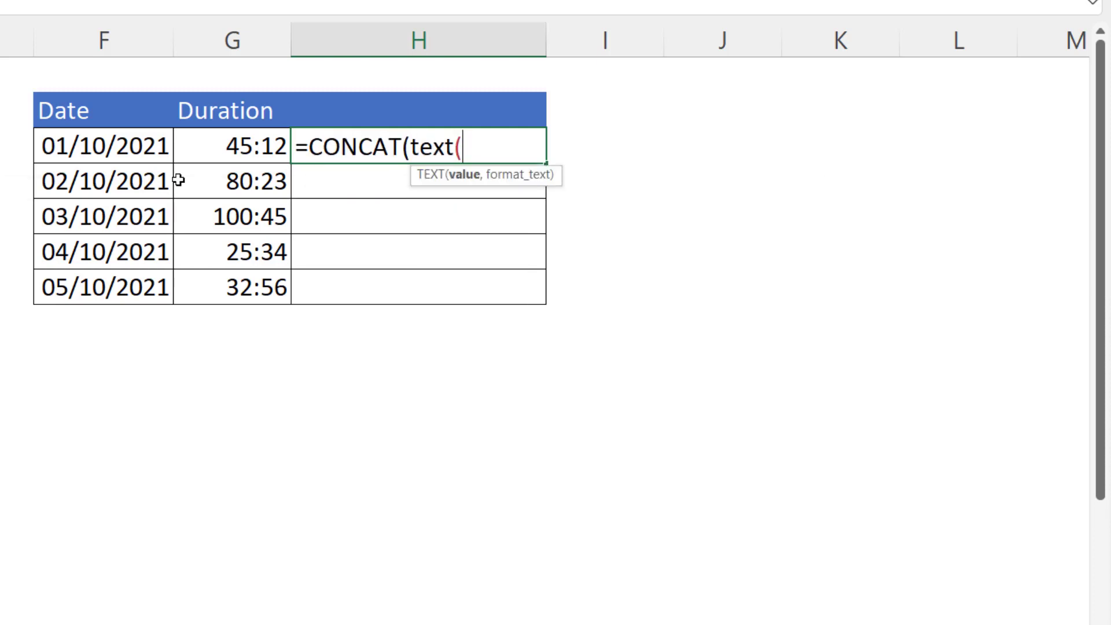
{"action": "left_click", "coordinate": [98, 143]}
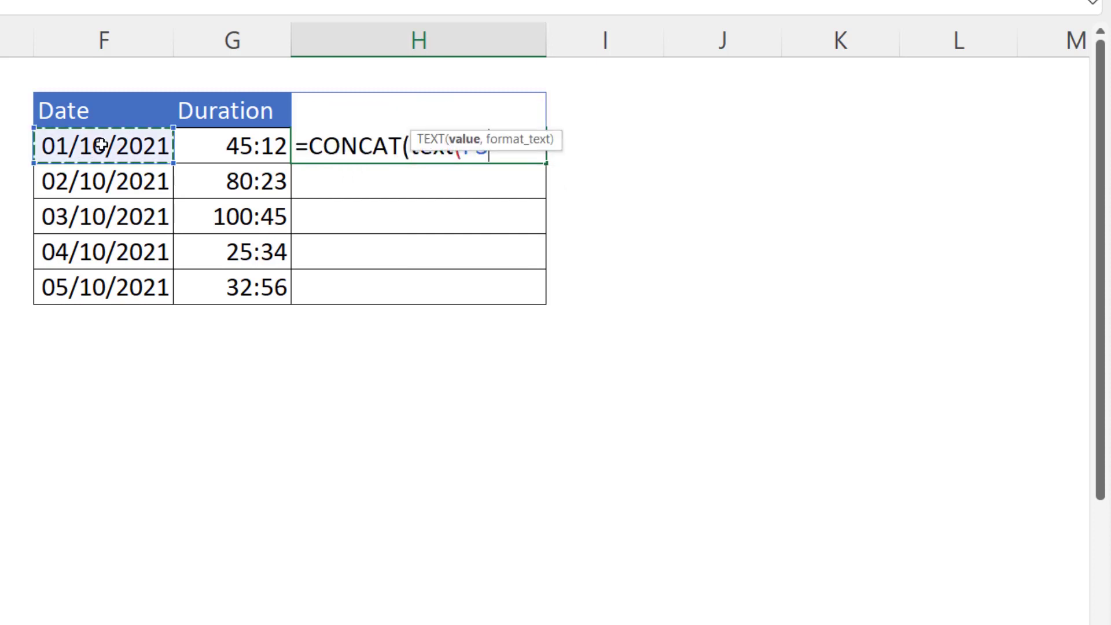
{"action": "type", "text": ",\"d"}
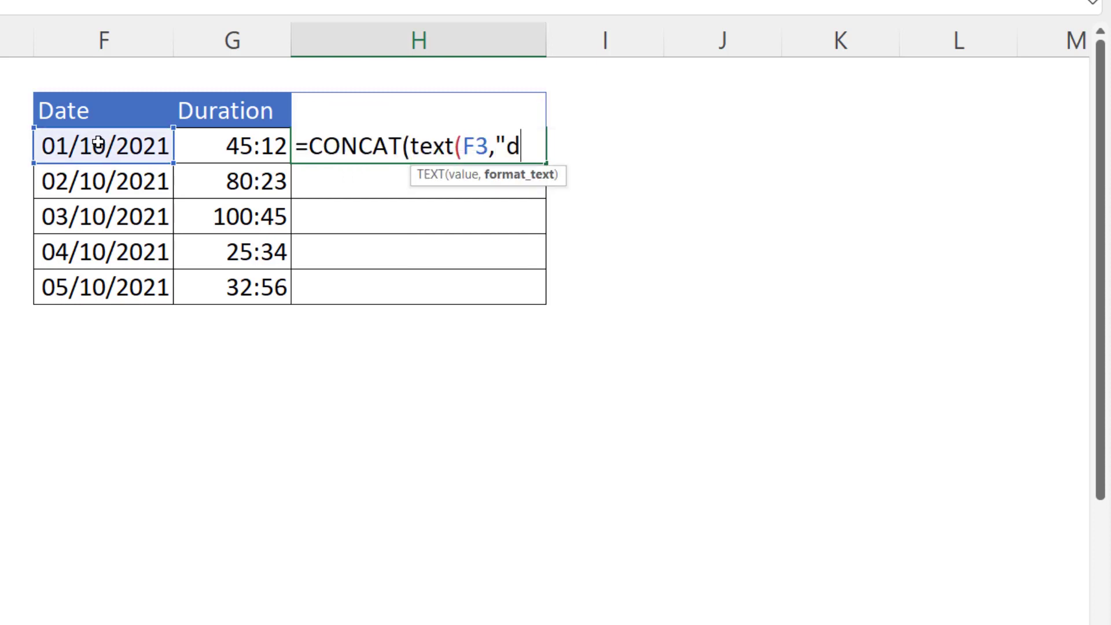
{"action": "type", "text": "d/mm"}
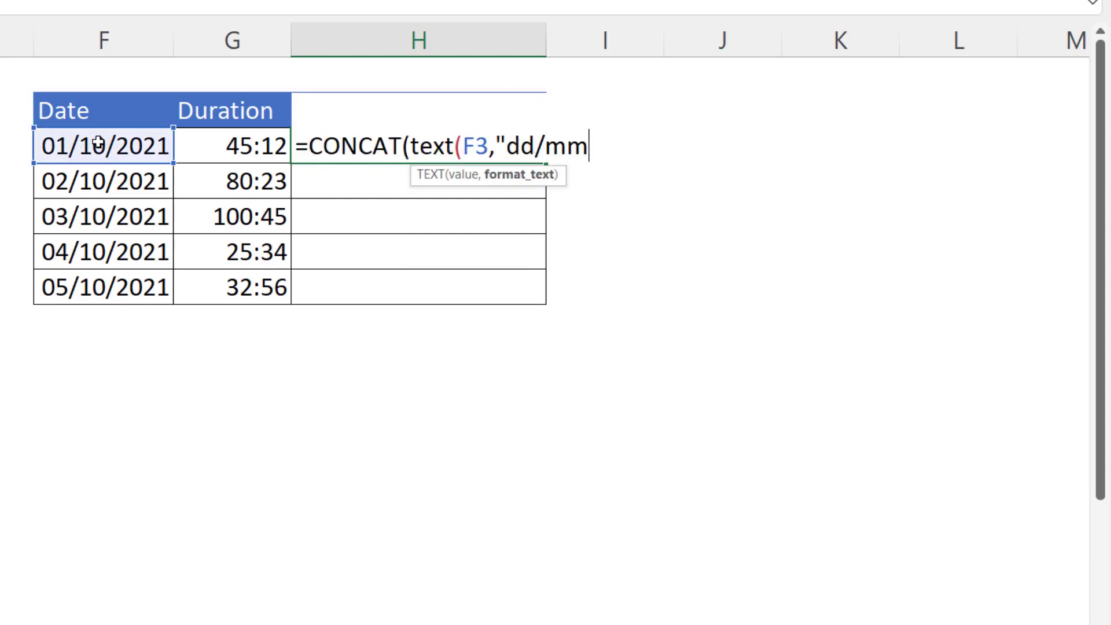
{"action": "type", "text": "/yyy\""}
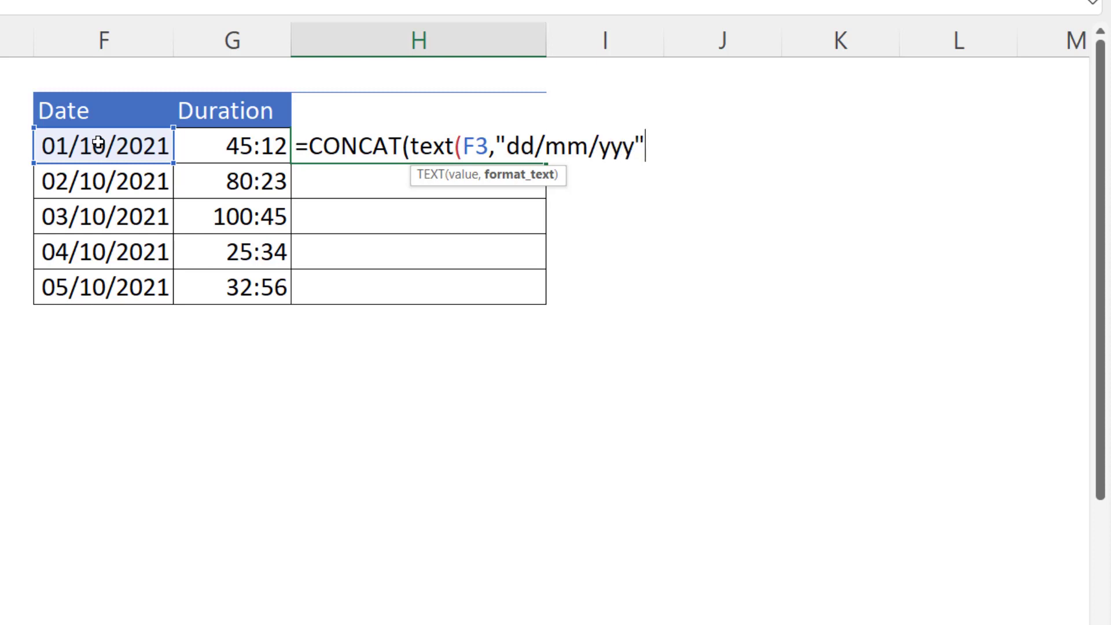
{"action": "type", "text": "),"}
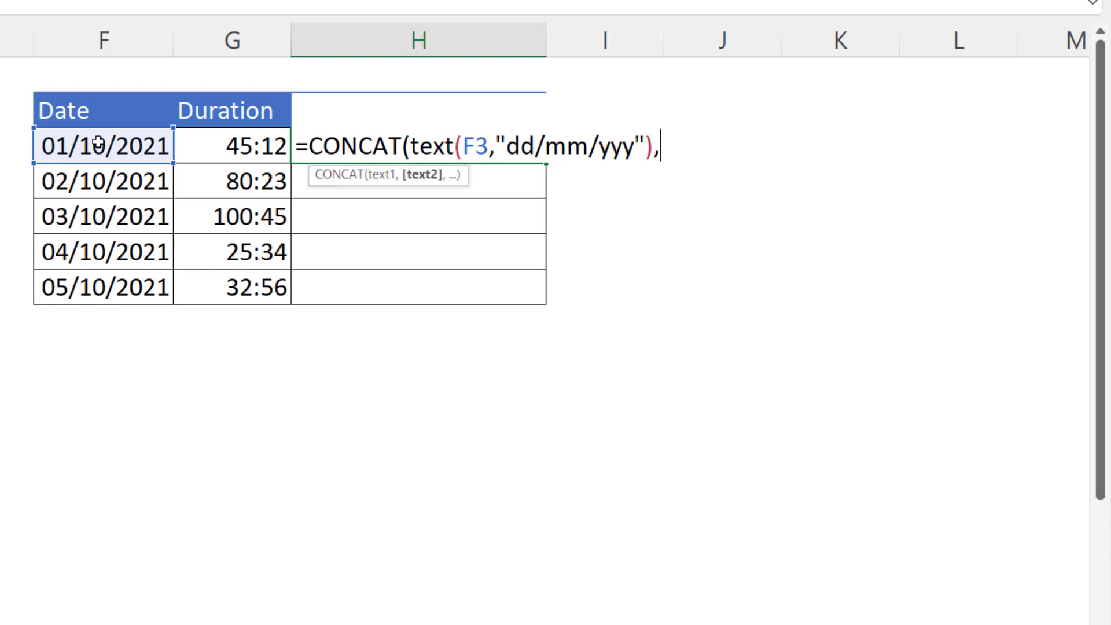
{"action": "type", "text": "\" - \","}
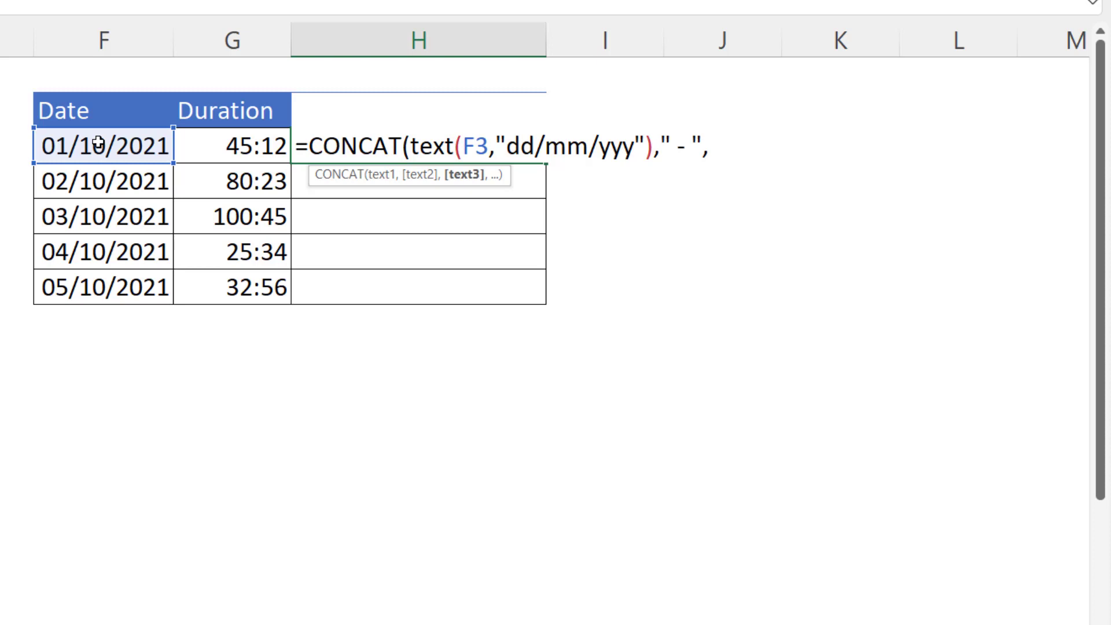
{"action": "type", "text": "text"}
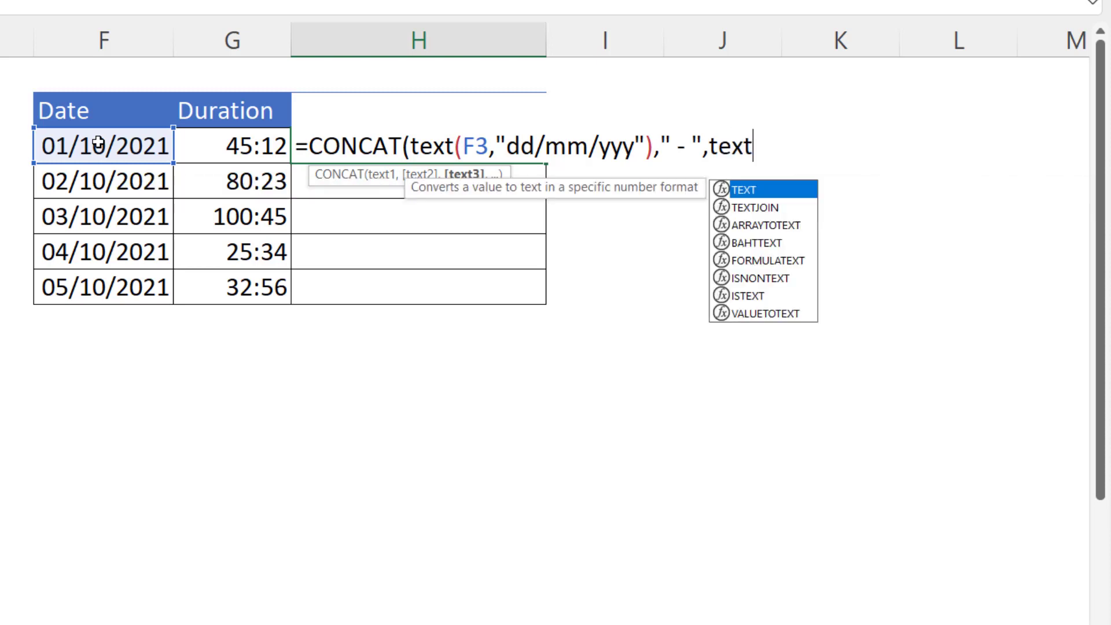
{"action": "type", "text": "("}
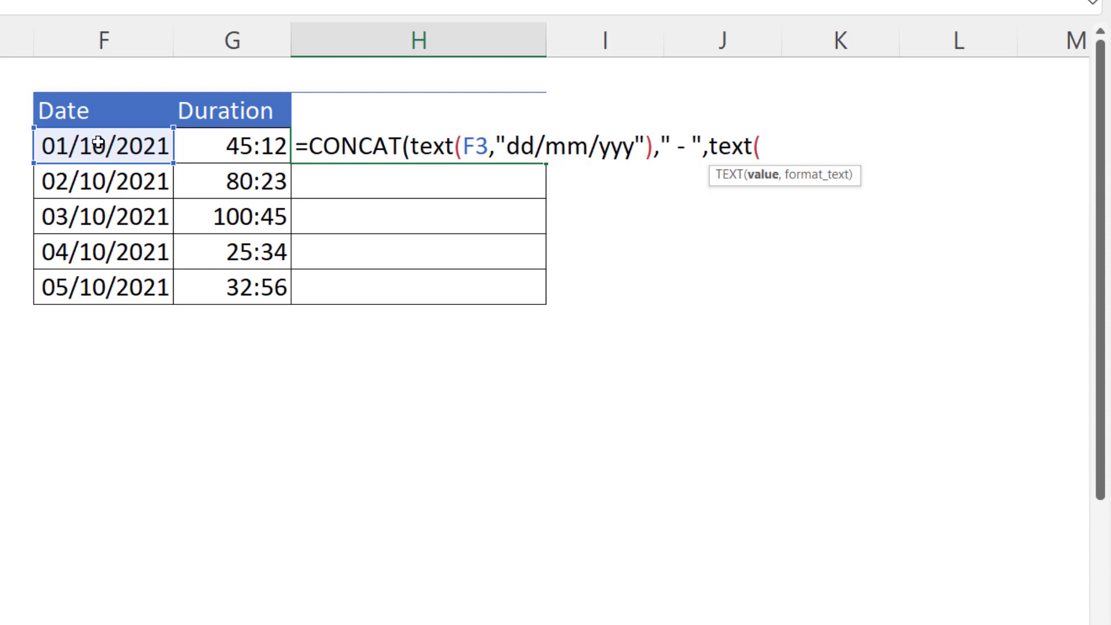
{"action": "left_click", "coordinate": [217, 148]}
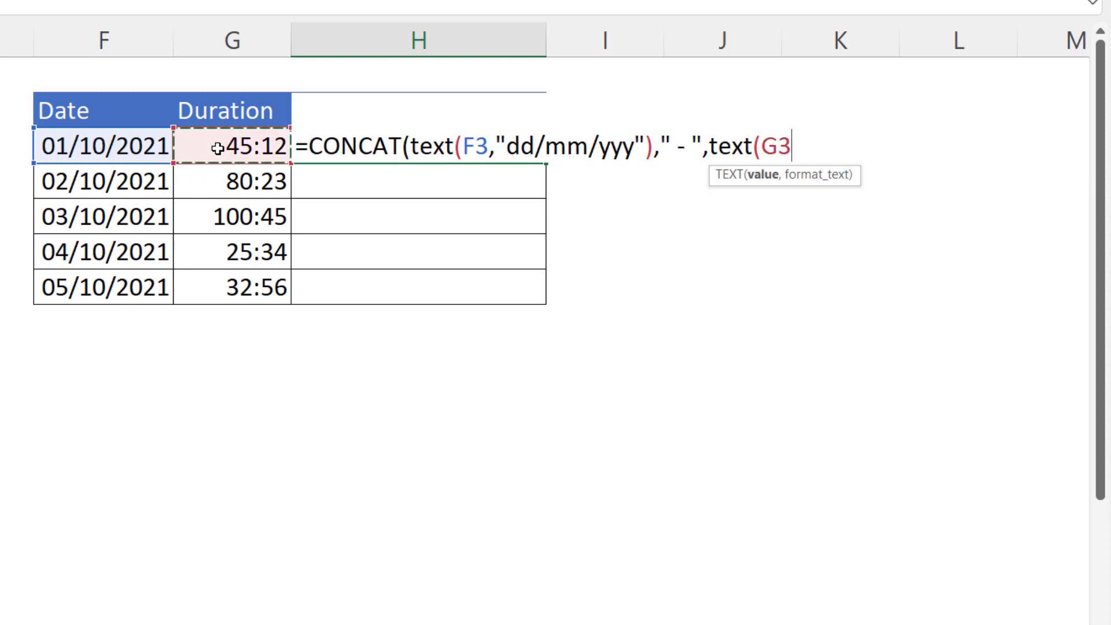
{"action": "type", "text": ",\"hh"}
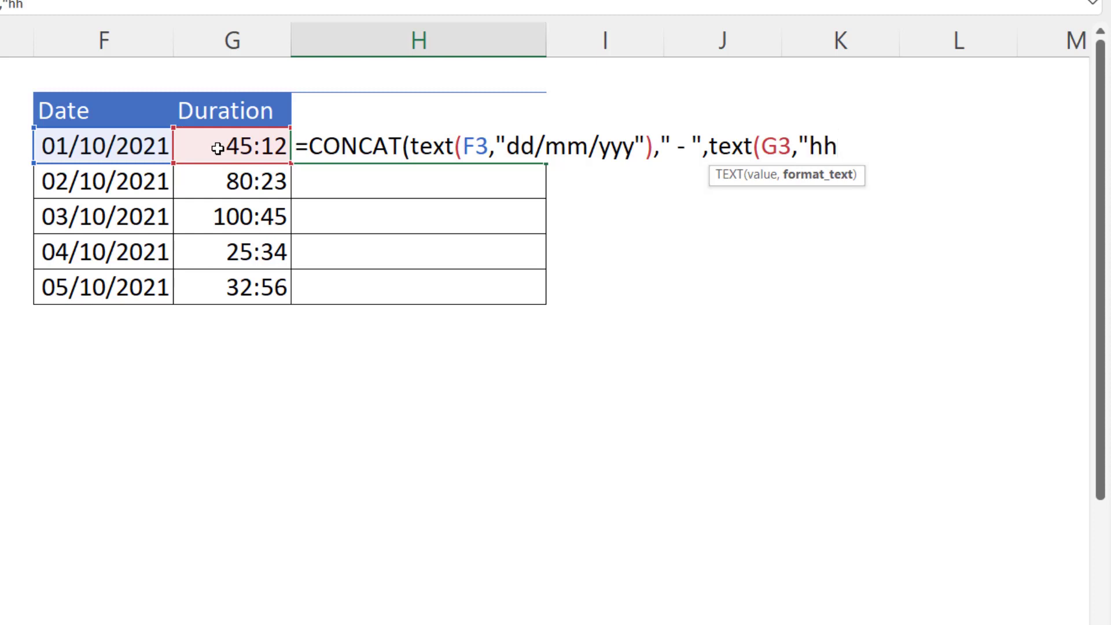
{"action": "type", "text": ":mm"}
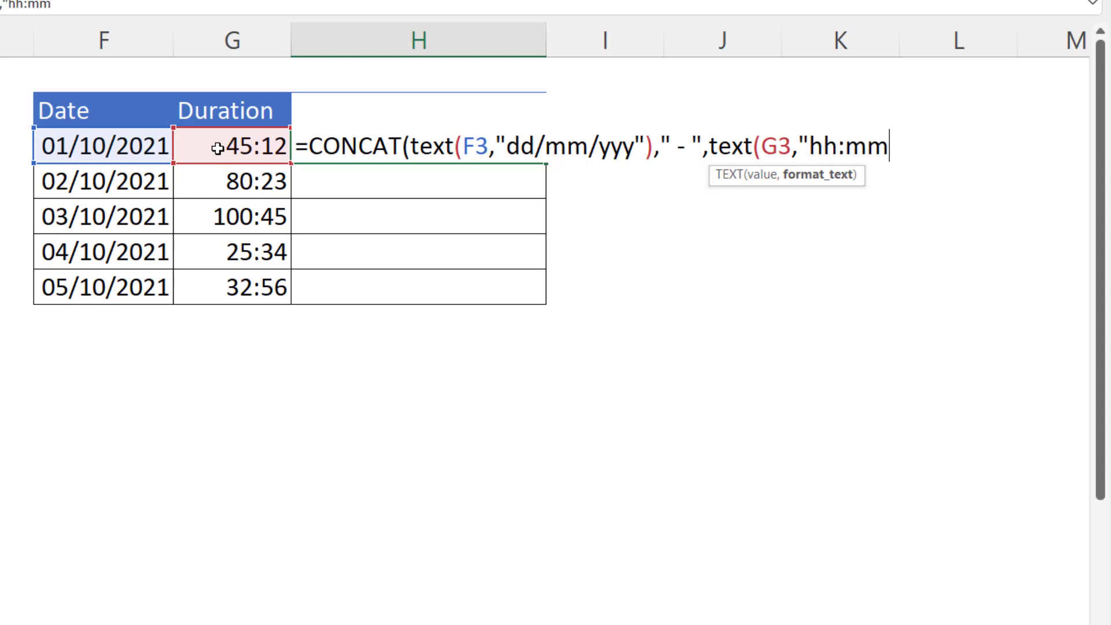
{"action": "type", "text": "\"))"}
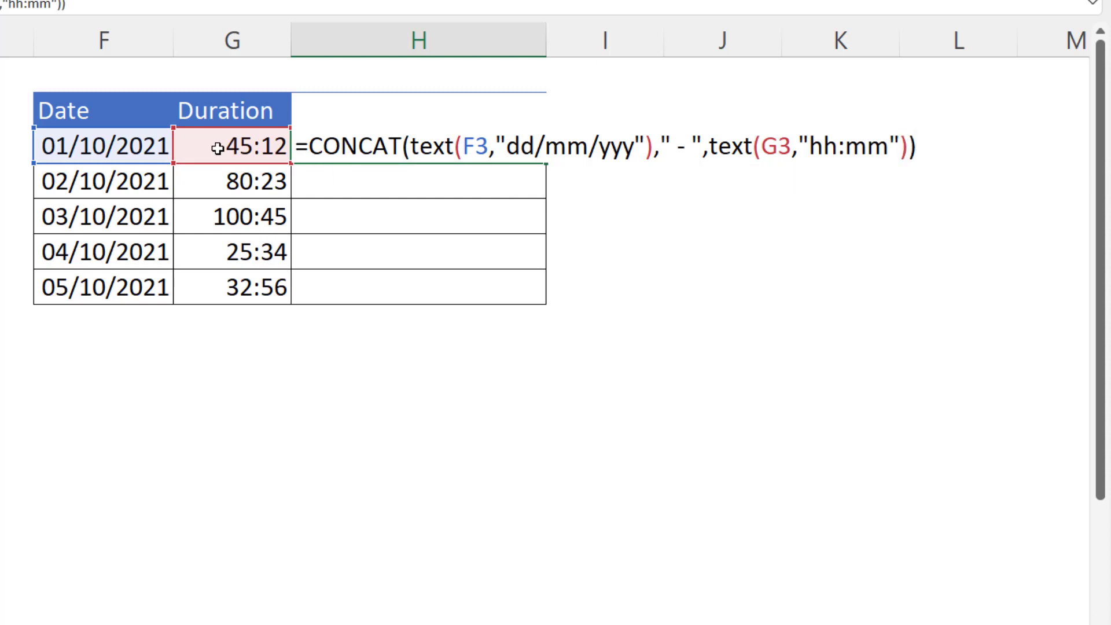
{"action": "key", "text": "Return"}
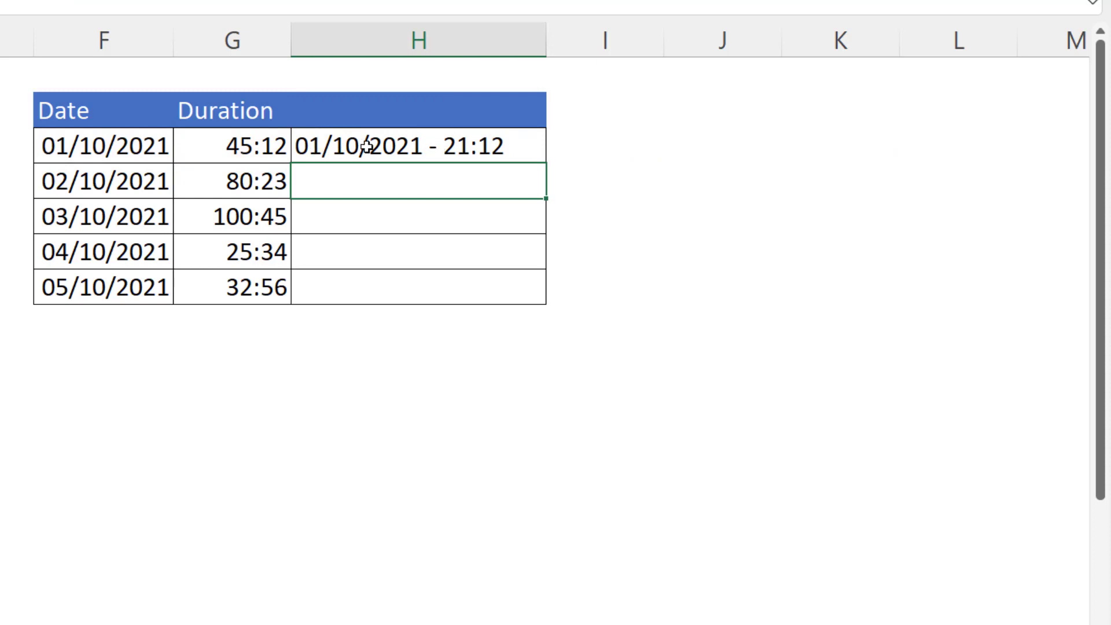
Step: Change H3's duration format to [hh]:mm so it shows 45:12, then fill down to H7
{"action": "left_click", "coordinate": [475, 148]}
{"action": "double_click", "coordinate": [476, 148]}
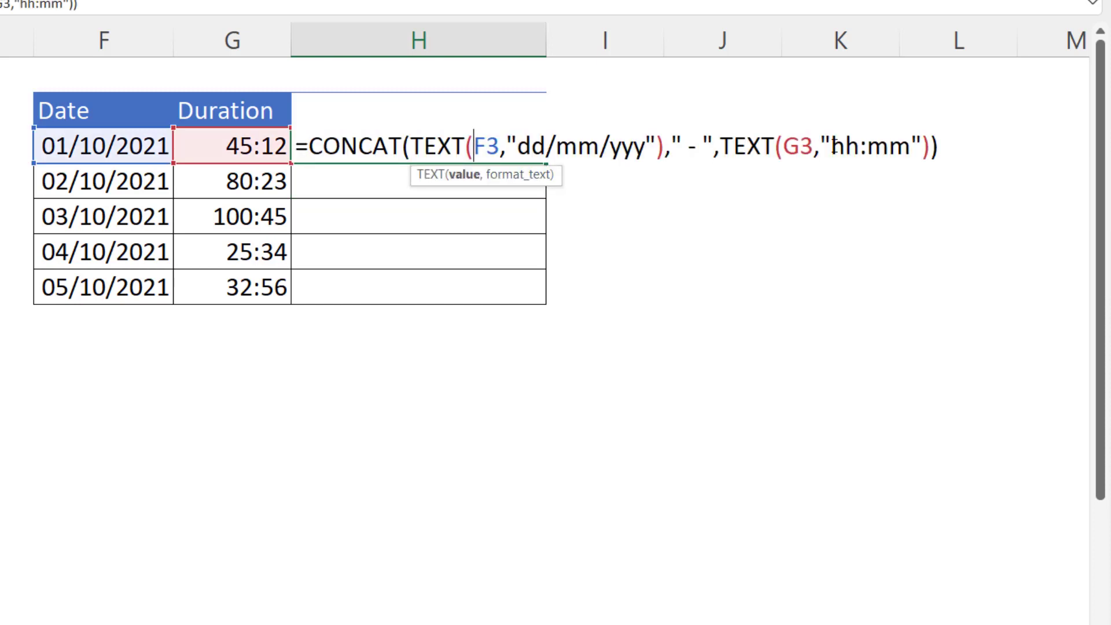
{"action": "left_click_drag", "start_coordinate": [831, 146], "coordinate": [911, 146]}
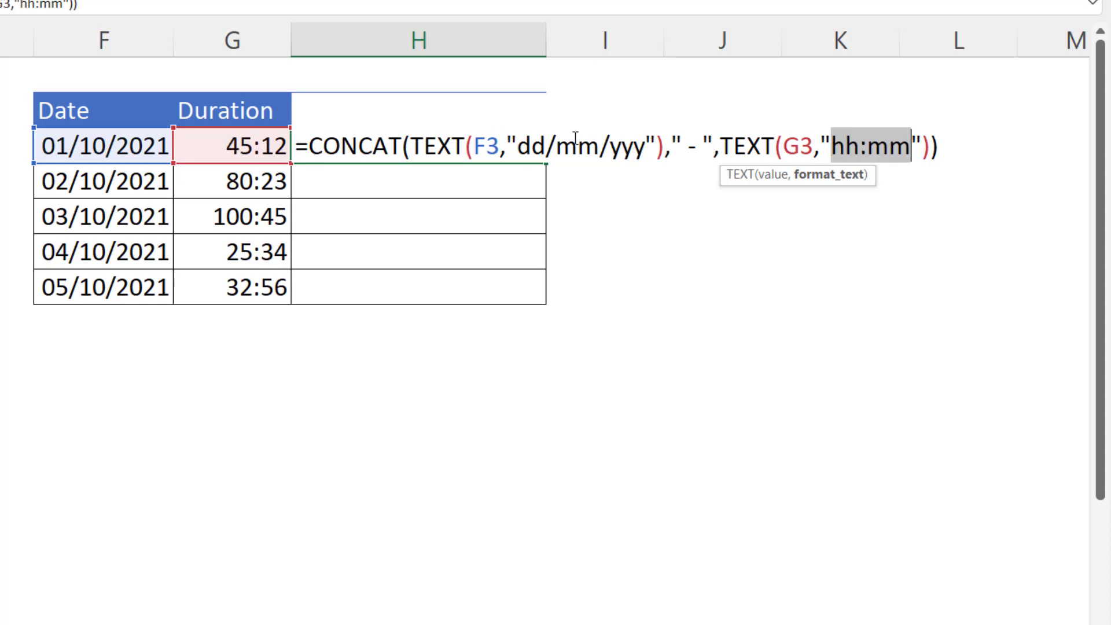
{"action": "left_click", "coordinate": [833, 138]}
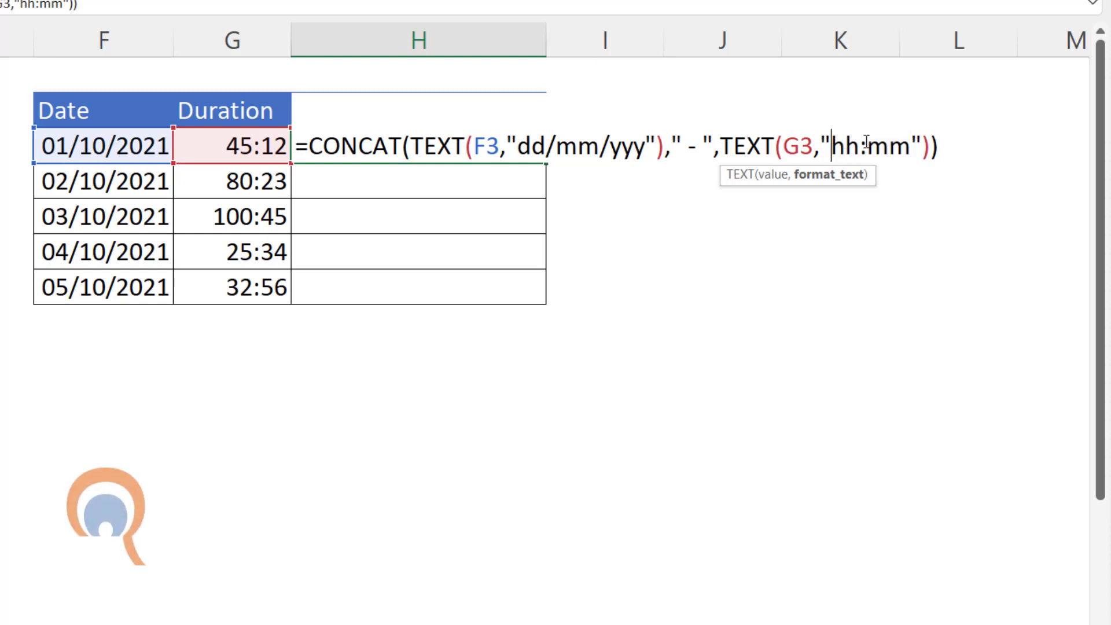
{"action": "type", "text": "["}
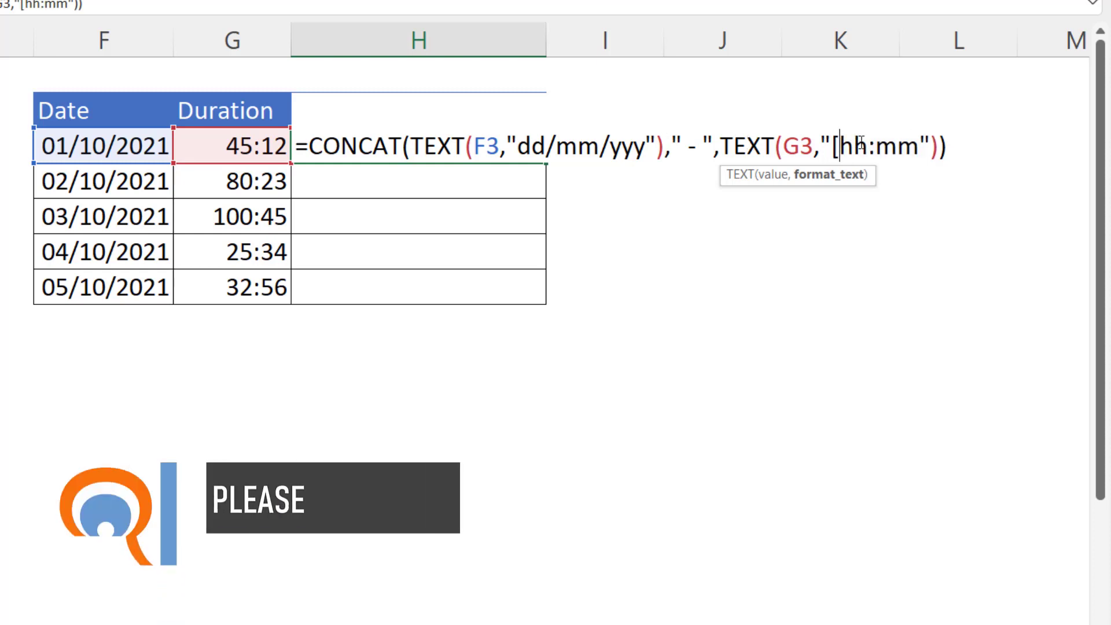
{"action": "left_click", "coordinate": [869, 147]}
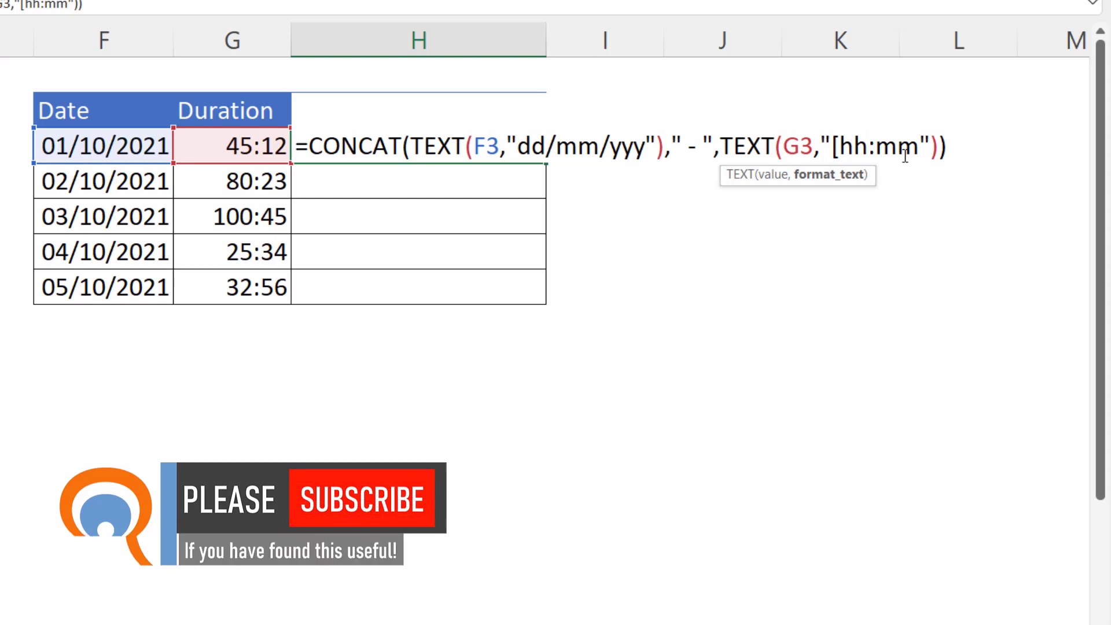
{"action": "type", "text": "}"}
{"action": "key", "text": "BackSpace"}
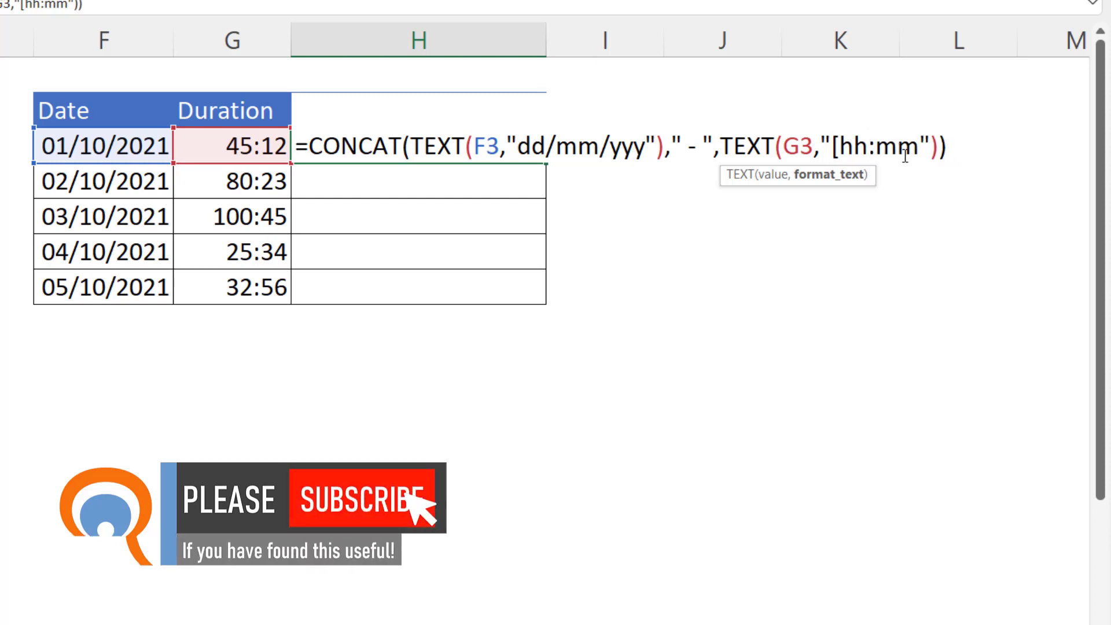
{"action": "type", "text": "]"}
{"action": "key", "text": "Return"}
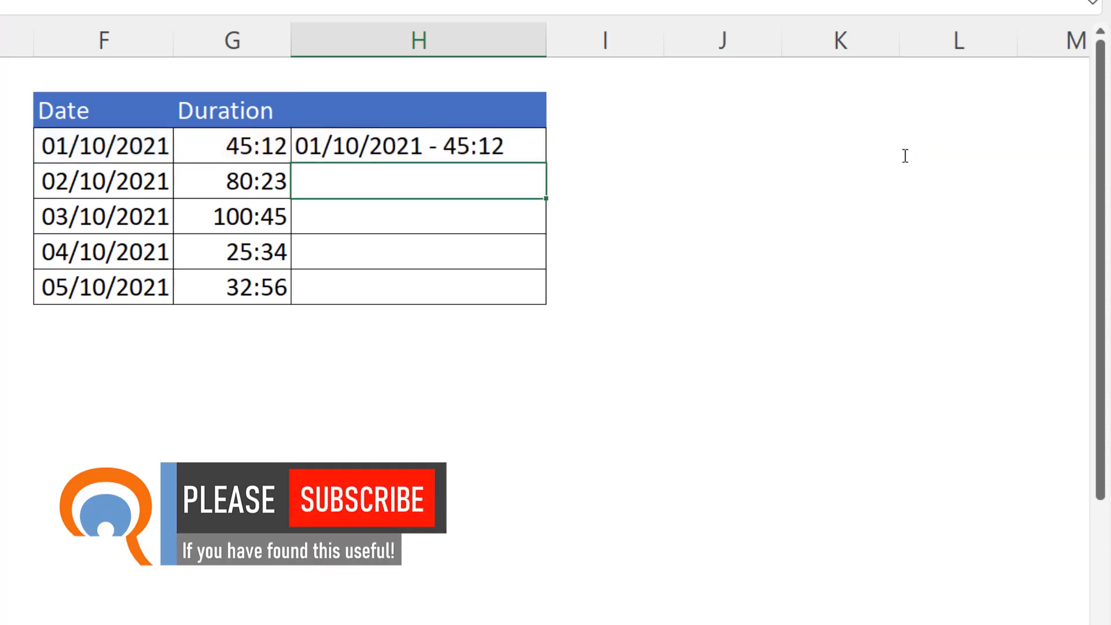
{"action": "left_click", "coordinate": [540, 153]}
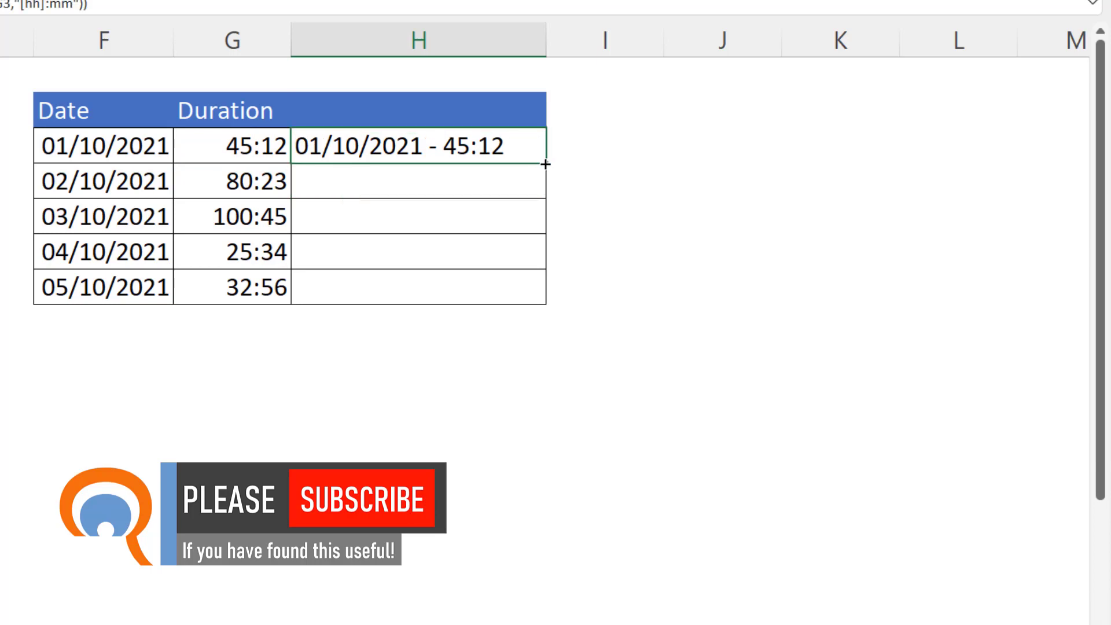
{"action": "double_click", "coordinate": [545, 165]}
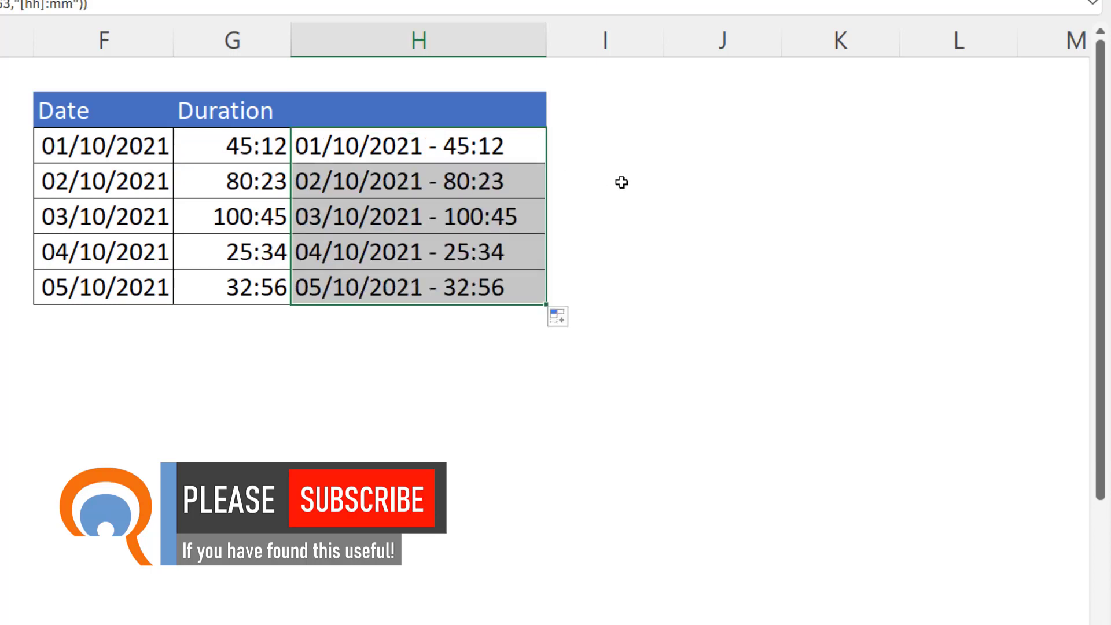